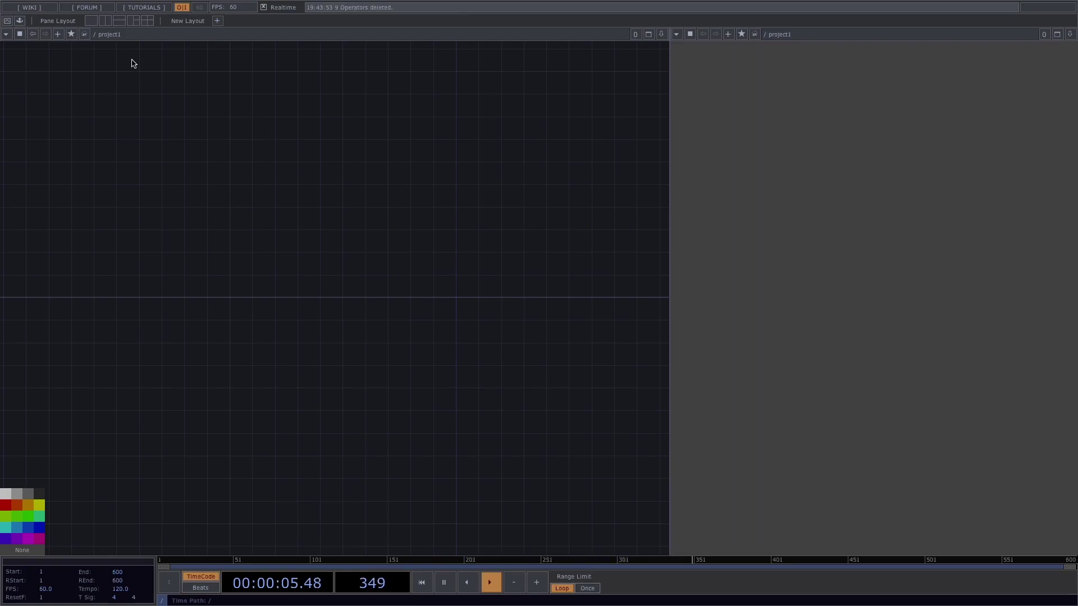
{"action": "left_click", "coordinate": [684, 35]}
{"action": "right_click", "coordinate": [428, 187]}
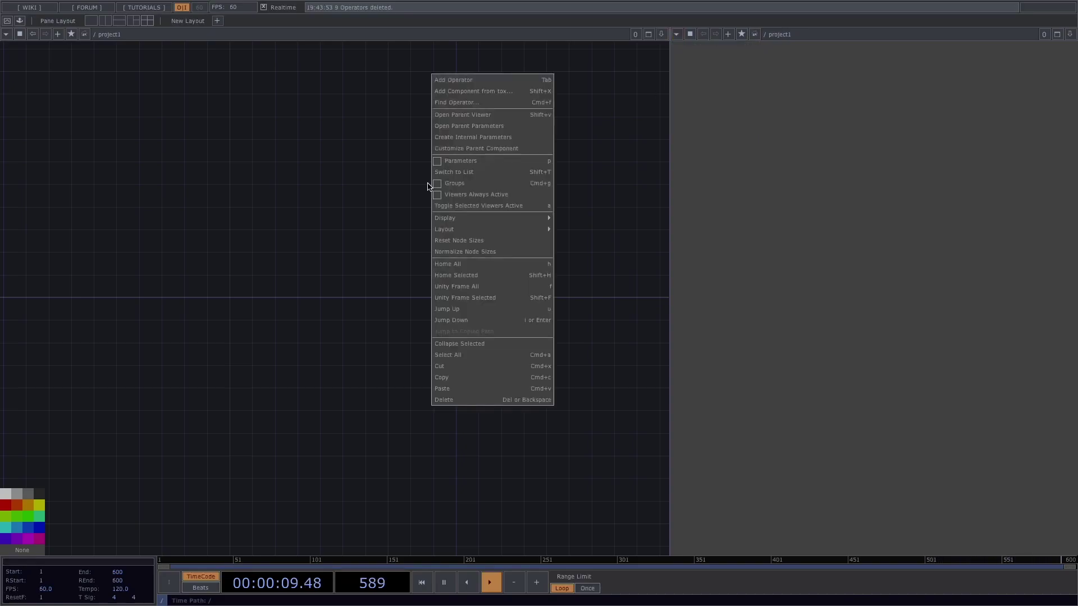
{"action": "mouse_move", "coordinate": [501, 220]}
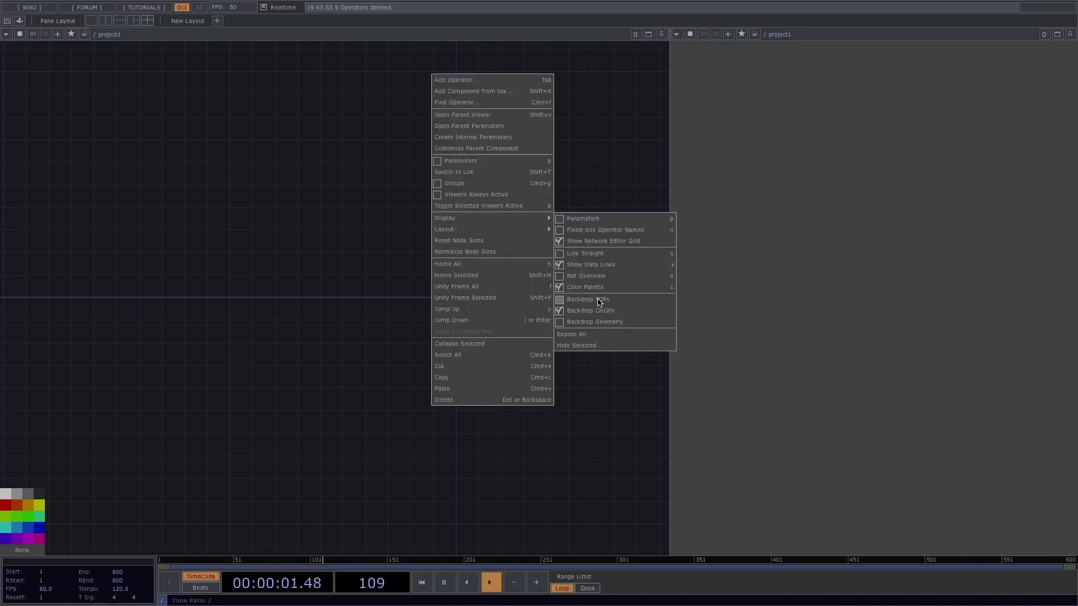
{"action": "left_click", "coordinate": [325, 257]}
Add an Out TOP to the empty project network
{"action": "key", "text": "Tab"}
{"action": "type", "text": "ou"}
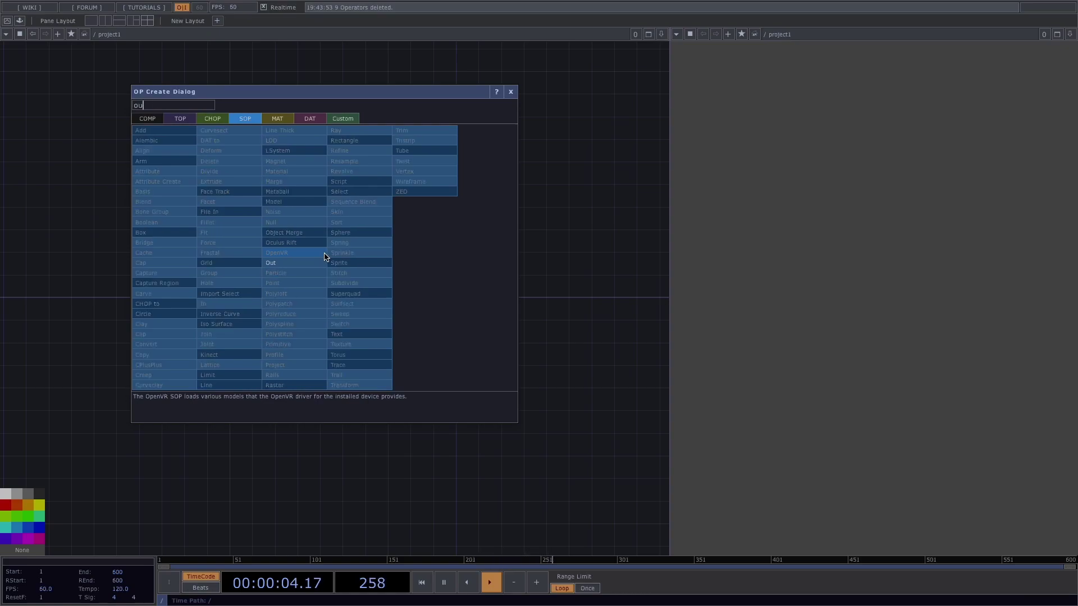
{"action": "left_click", "coordinate": [180, 119]}
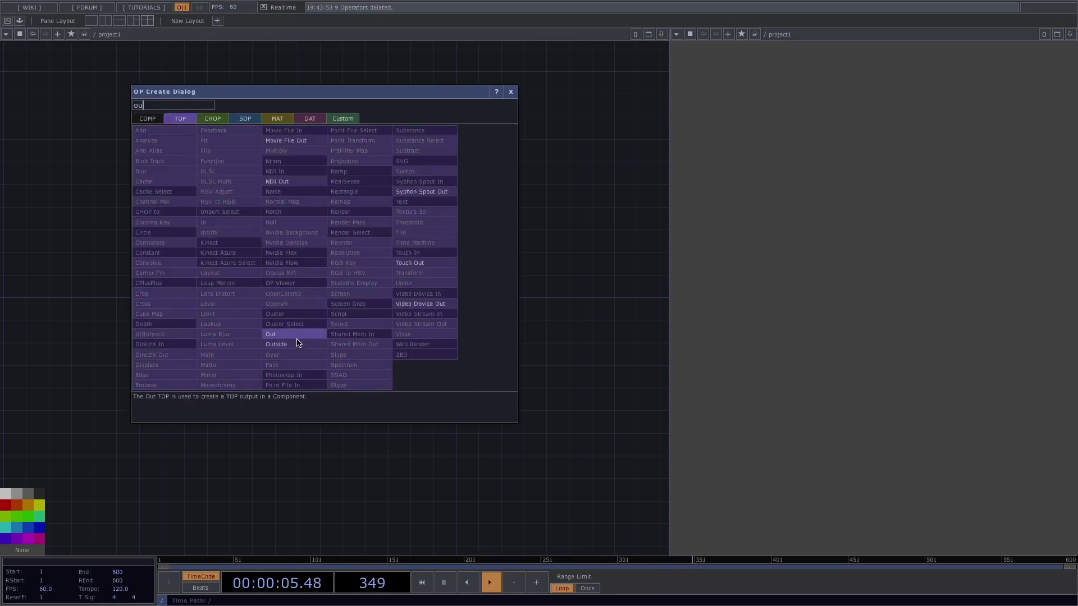
{"action": "left_click", "coordinate": [301, 334]}
{"action": "left_click", "coordinate": [534, 305]}
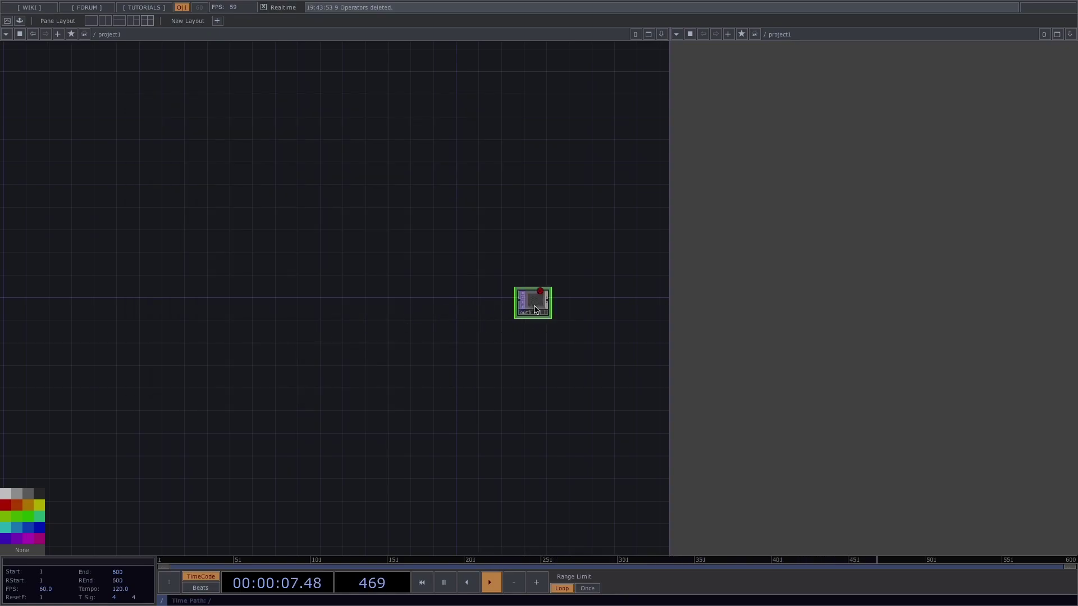
Add a Sphere SOP in empty network space, well before the Out TOP
{"action": "scroll", "coordinate": [534, 304], "scroll_direction": "up", "scroll_amount": 2}
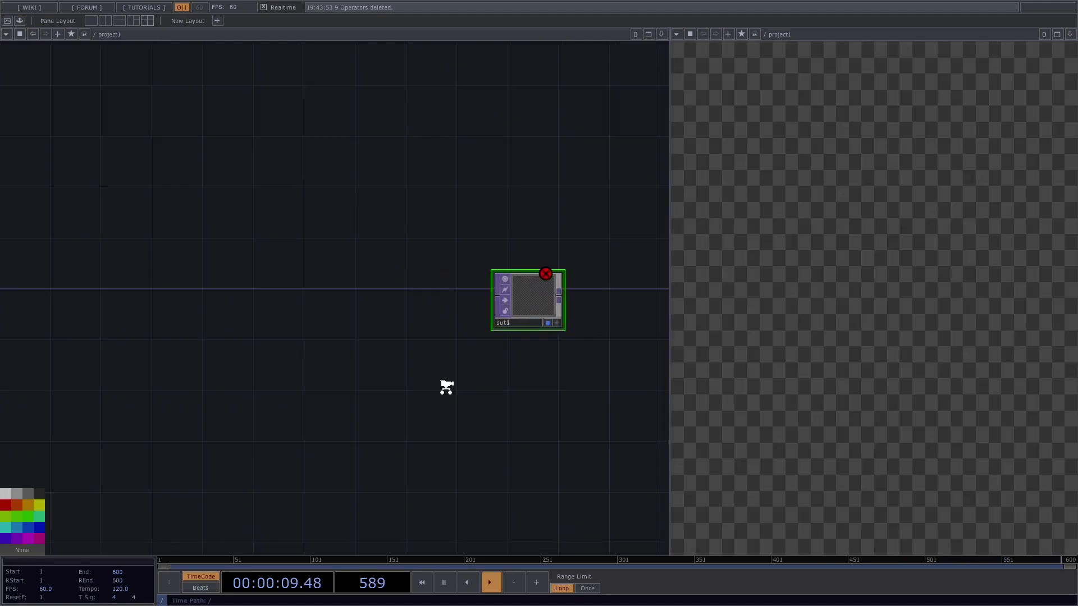
{"action": "scroll", "coordinate": [441, 390], "scroll_direction": "down", "scroll_amount": 3}
{"action": "left_click_drag", "start_coordinate": [454, 364], "coordinate": [554, 330]}
{"action": "scroll", "coordinate": [492, 352], "scroll_direction": "down", "scroll_amount": 1}
{"action": "left_click_drag", "start_coordinate": [355, 333], "coordinate": [428, 332]}
{"action": "key", "text": "Tab"}
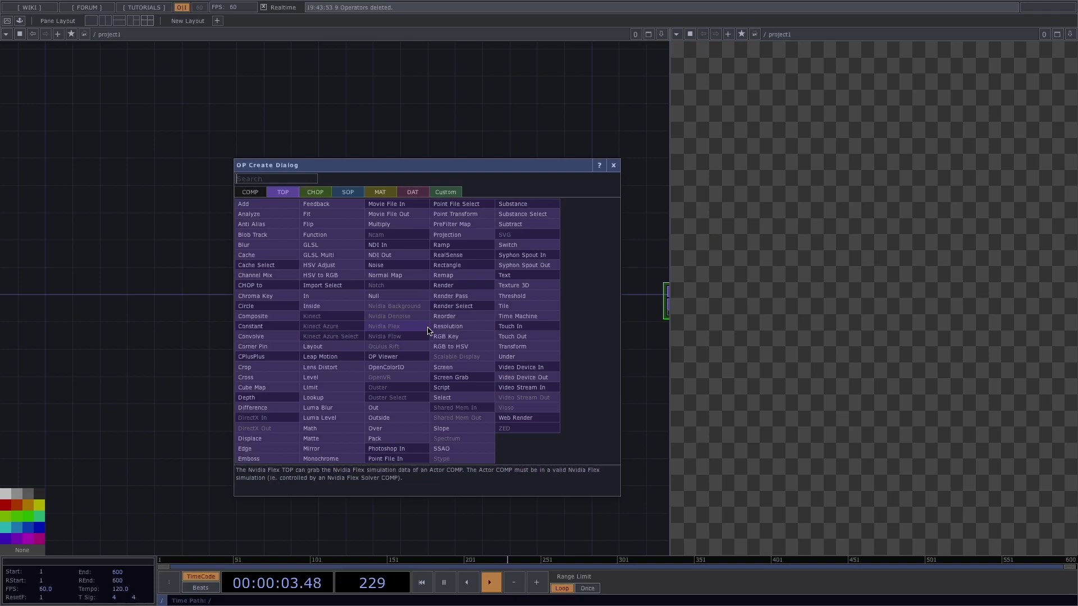
{"action": "left_click", "coordinate": [357, 194]}
{"action": "type", "text": "sp"}
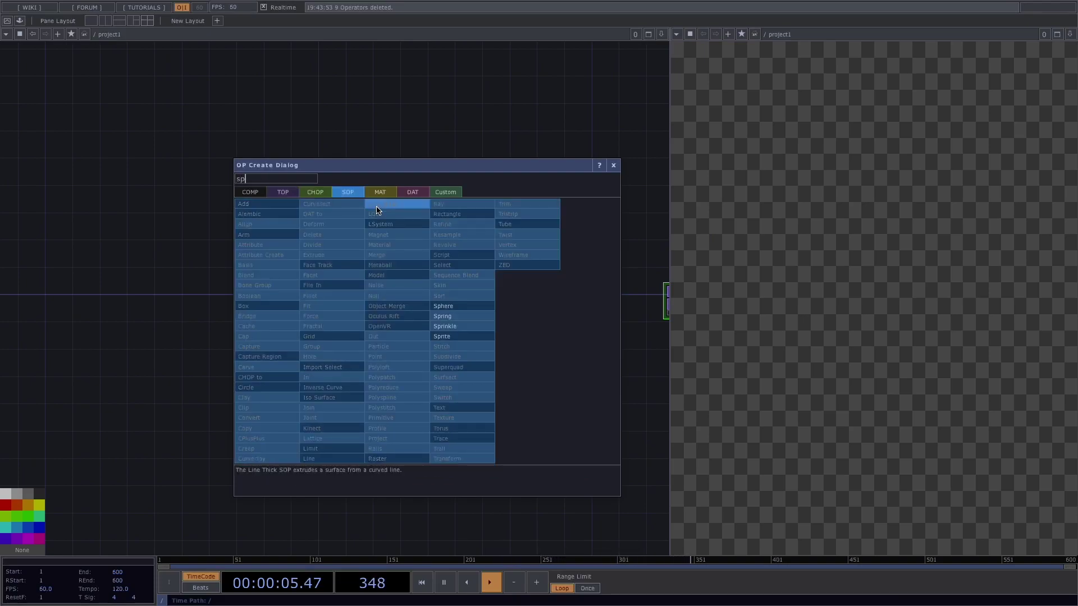
{"action": "left_click", "coordinate": [444, 307]}
{"action": "left_click", "coordinate": [135, 286]}
Add a Geometry COMP wired to the sphere's output
{"action": "scroll", "coordinate": [134, 286], "scroll_direction": "up", "scroll_amount": 3}
{"action": "key", "text": "Tab"}
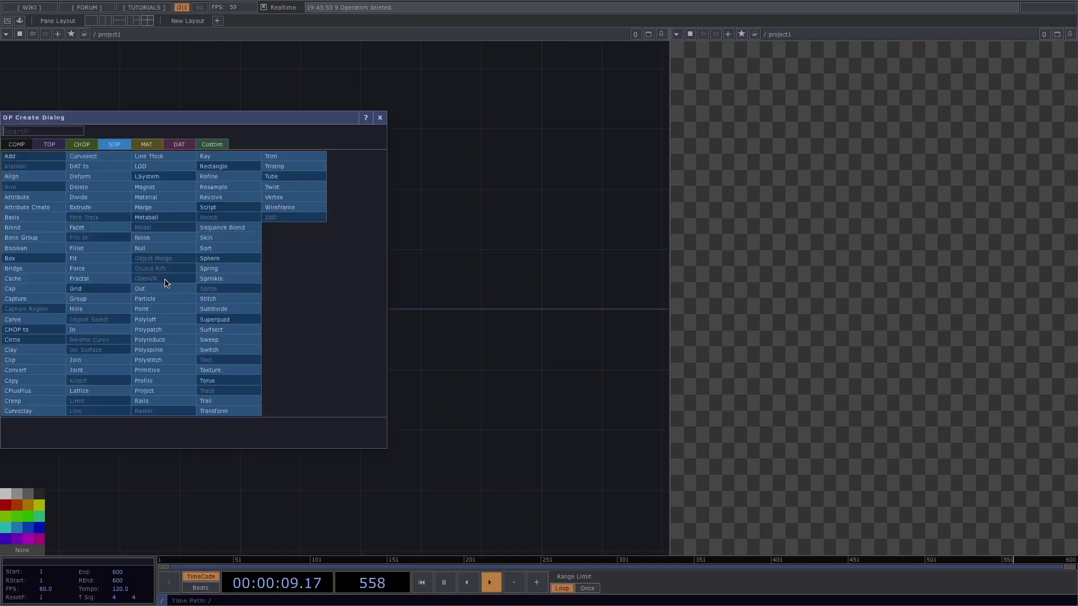
{"action": "left_click", "coordinate": [30, 143]}
{"action": "left_click", "coordinate": [35, 237]}
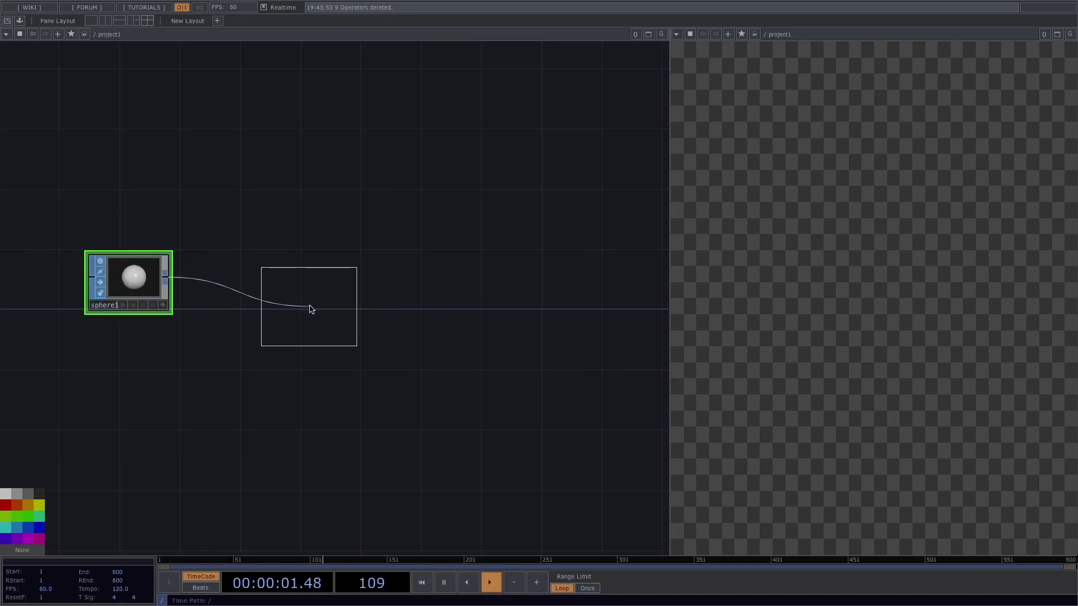
{"action": "left_click", "coordinate": [289, 286]}
Add a Camera and a Light COMP, placing the two side by side above the geometry
{"action": "key", "text": "Tab"}
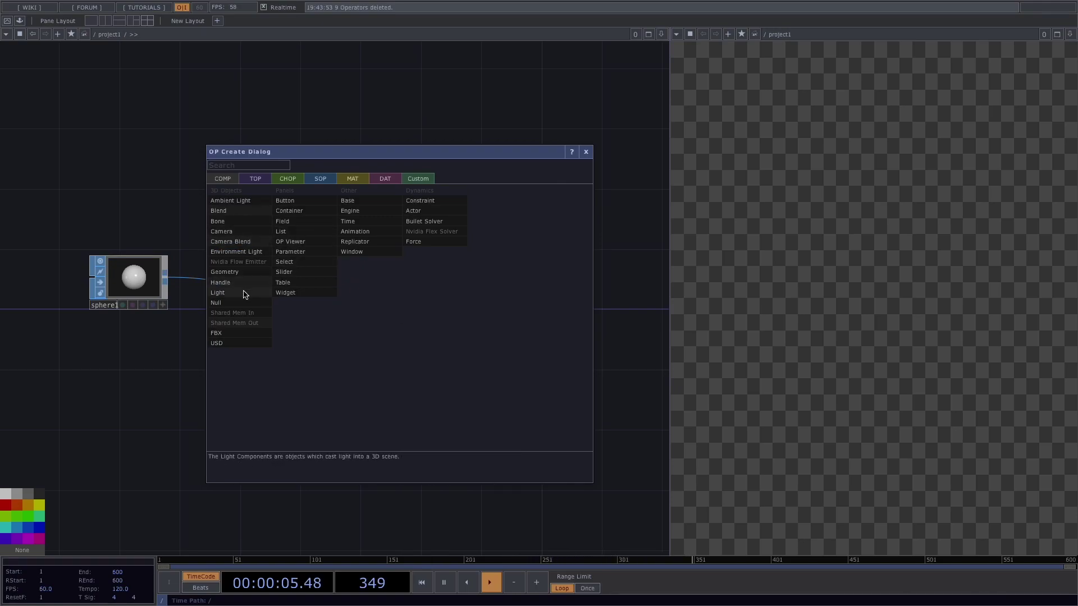
{"action": "left_click", "coordinate": [244, 298]}
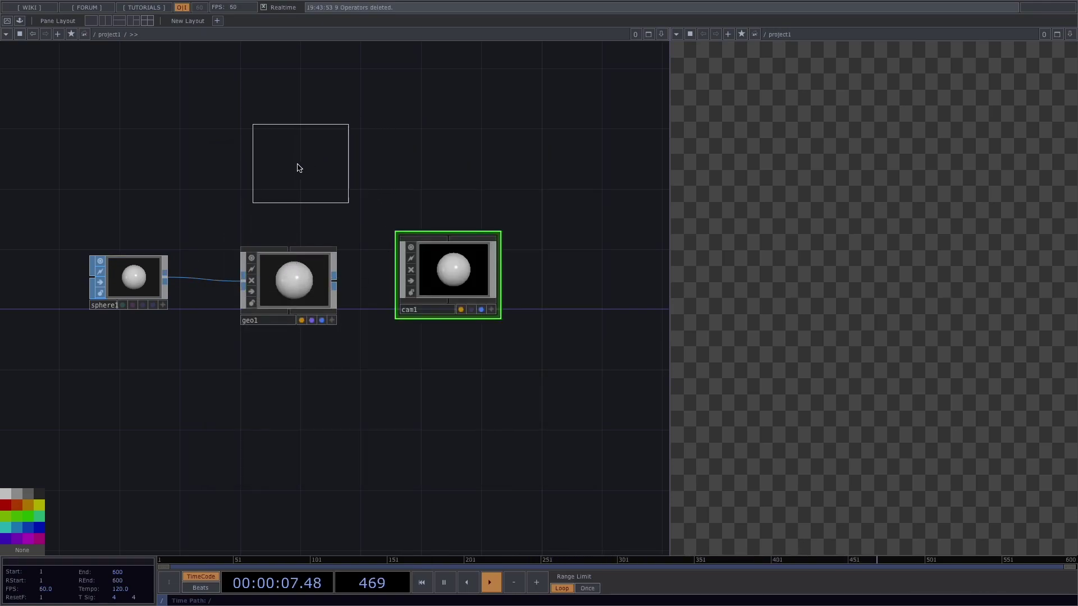
{"action": "left_click", "coordinate": [294, 169]}
{"action": "left_click_drag", "start_coordinate": [467, 271], "coordinate": [458, 164]}
Add a Render TOP beside the geometry, below the camera
{"action": "key", "text": "Tab"}
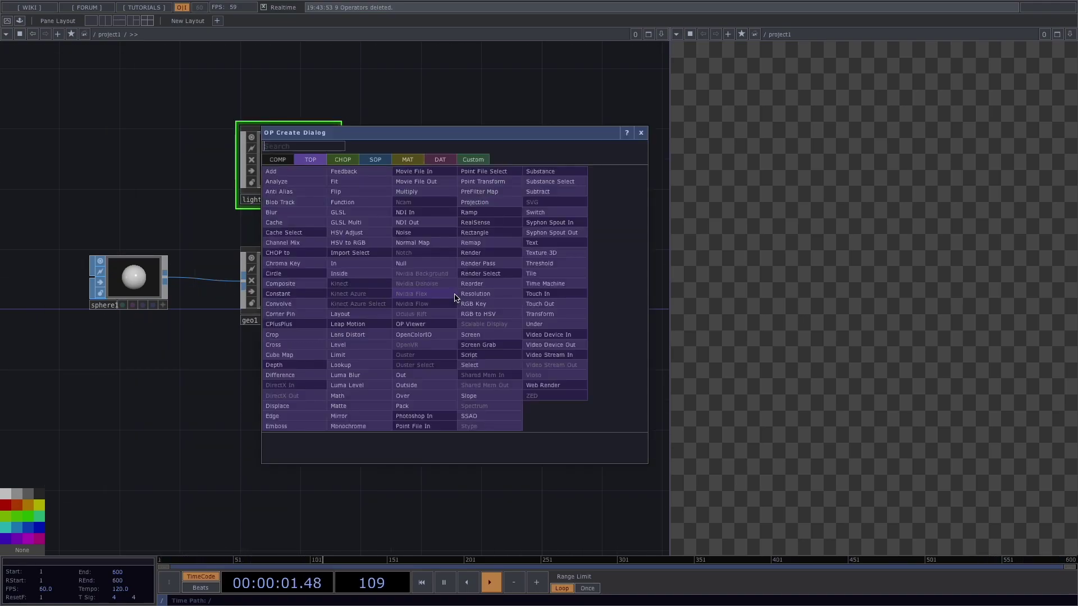
{"action": "left_click", "coordinate": [487, 252]}
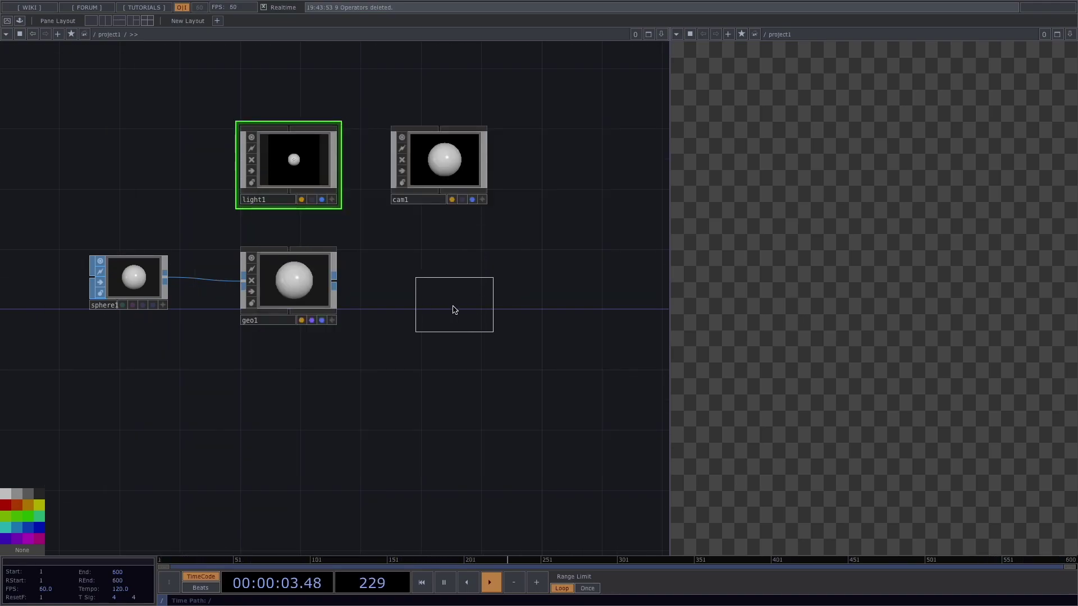
{"action": "left_click", "coordinate": [441, 284]}
Add a Transform TOP wired to the Render TOP's output, between the render and the Out TOP
{"action": "middle_click_drag", "start_coordinate": [476, 335], "coordinate": [544, 444]}
{"action": "left_click_drag", "start_coordinate": [490, 432], "coordinate": [291, 394]}
{"action": "middle_click_drag", "start_coordinate": [292, 398], "coordinate": [236, 387]}
{"action": "left_click", "coordinate": [229, 261]}
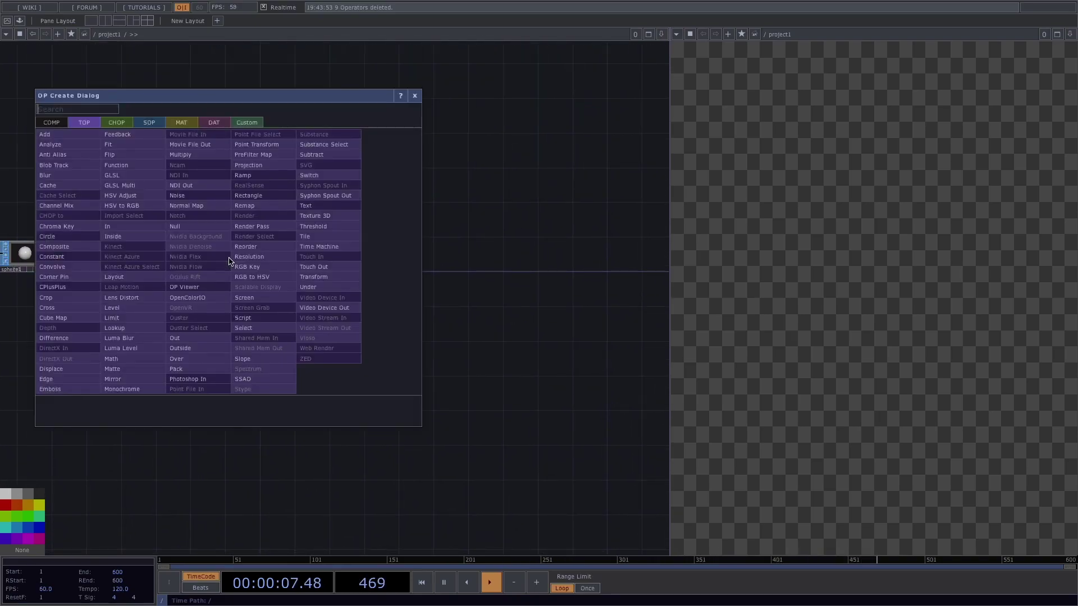
{"action": "left_click", "coordinate": [313, 278]}
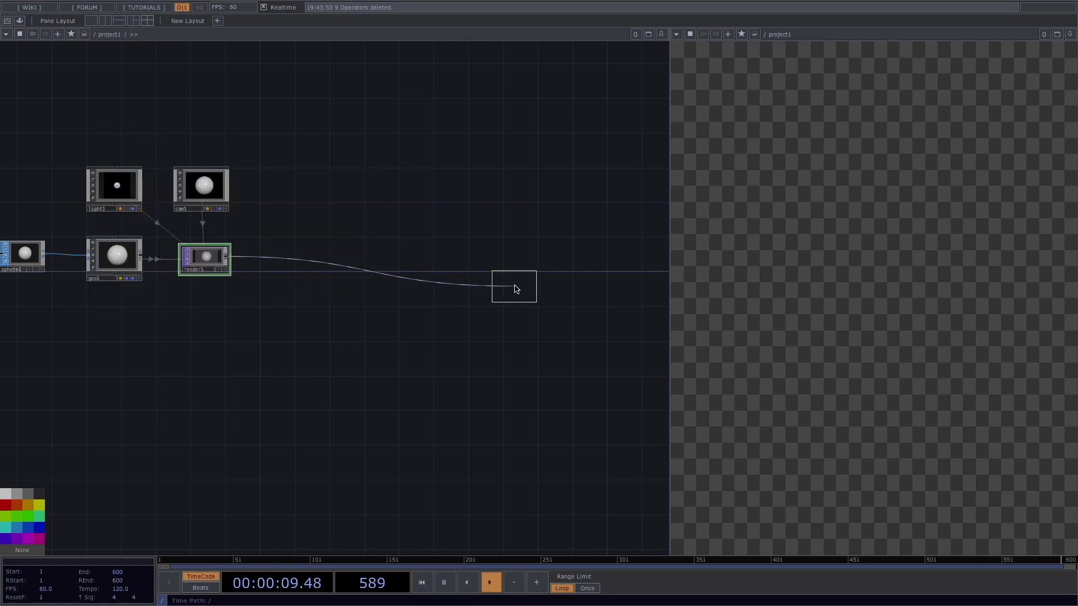
{"action": "left_click", "coordinate": [507, 266]}
Set the Transform TOP's background alpha to 1, turn on Comp Over Background Color, and wire it into the Out TOP
{"action": "key", "text": "p"}
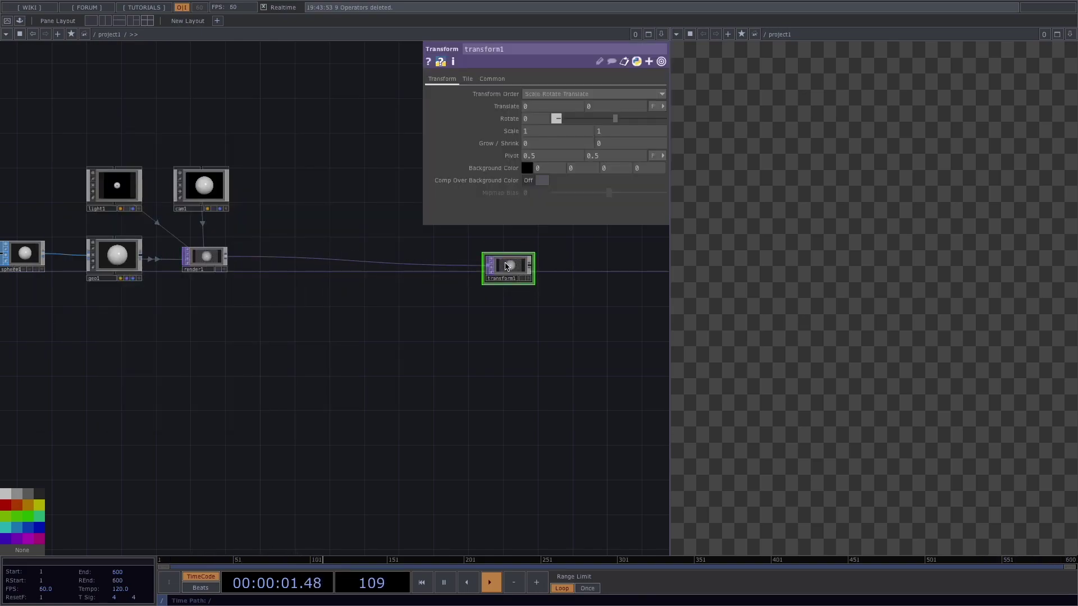
{"action": "type", "text": "1"}
{"action": "left_click", "coordinate": [538, 184]}
{"action": "left_click", "coordinate": [537, 182]}
{"action": "left_click_drag", "start_coordinate": [534, 366], "coordinate": [372, 344]}
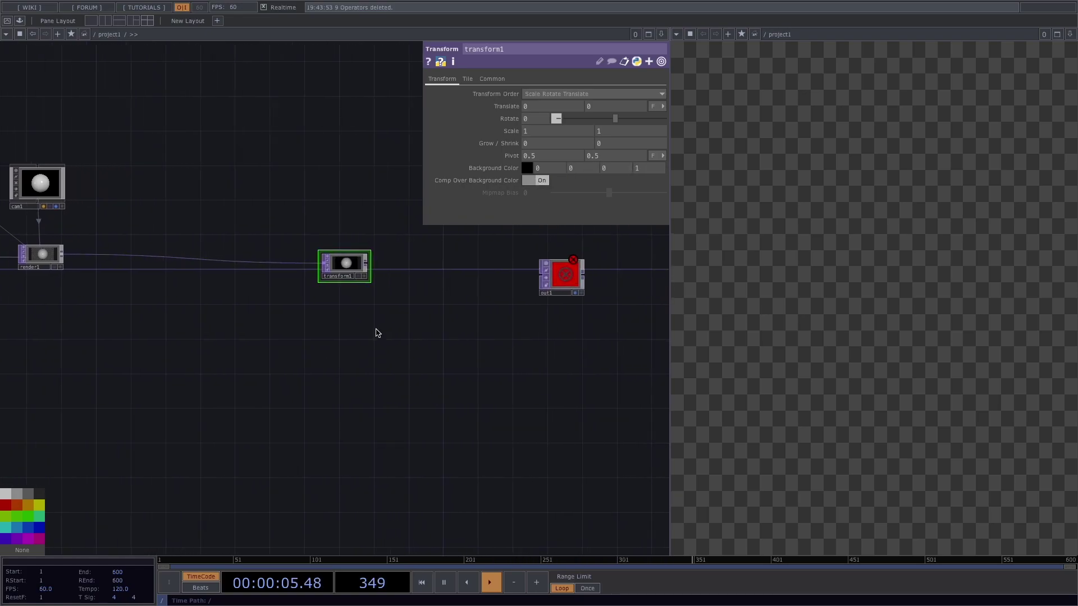
{"action": "left_click", "coordinate": [542, 274]}
Move the sphere away from the geometry and insert a Null SOP into the wire between them
{"action": "scroll", "coordinate": [442, 363], "scroll_direction": "down", "scroll_amount": 2}
{"action": "left_click_drag", "start_coordinate": [302, 351], "coordinate": [638, 306]}
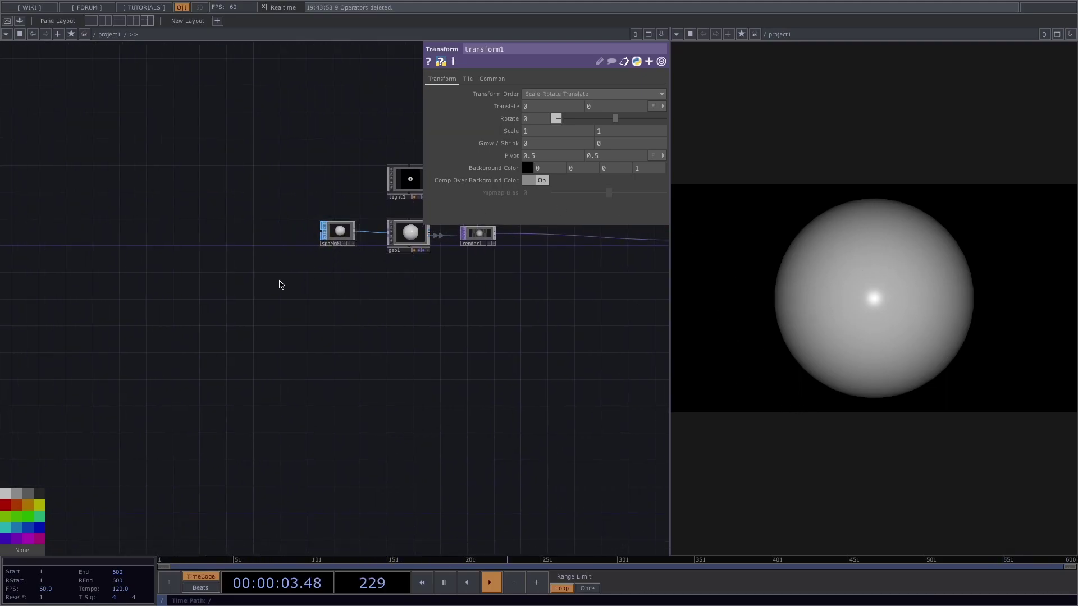
{"action": "scroll", "coordinate": [336, 236], "scroll_direction": "up", "scroll_amount": 1}
{"action": "left_click_drag", "start_coordinate": [337, 236], "coordinate": [147, 320]}
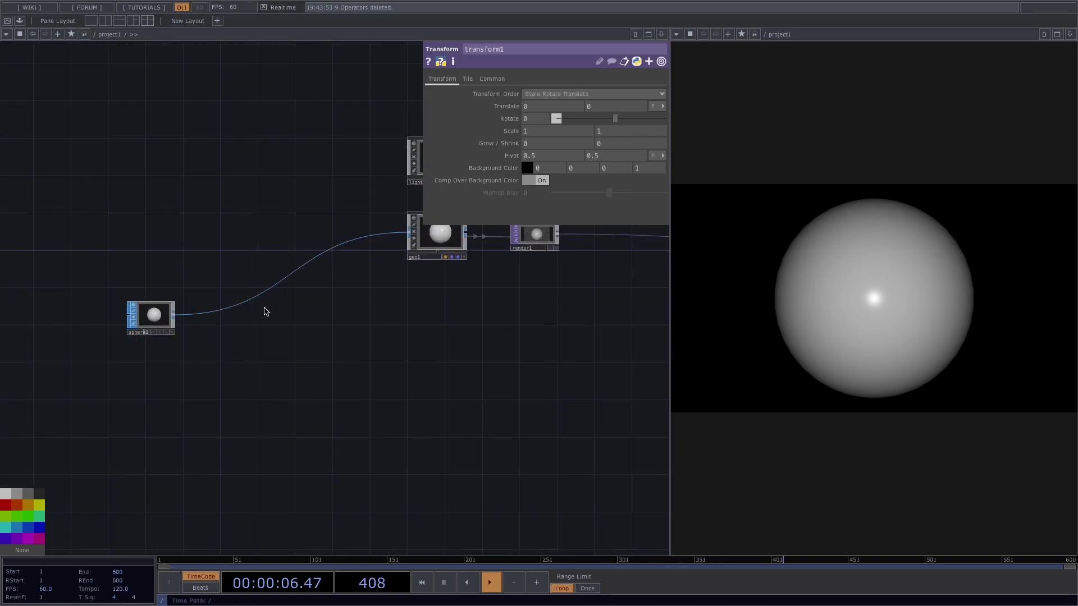
{"action": "right_click", "coordinate": [305, 267]}
{"action": "left_click", "coordinate": [337, 250]}
{"action": "type", "text": "nu"}
{"action": "left_click", "coordinate": [298, 220]}
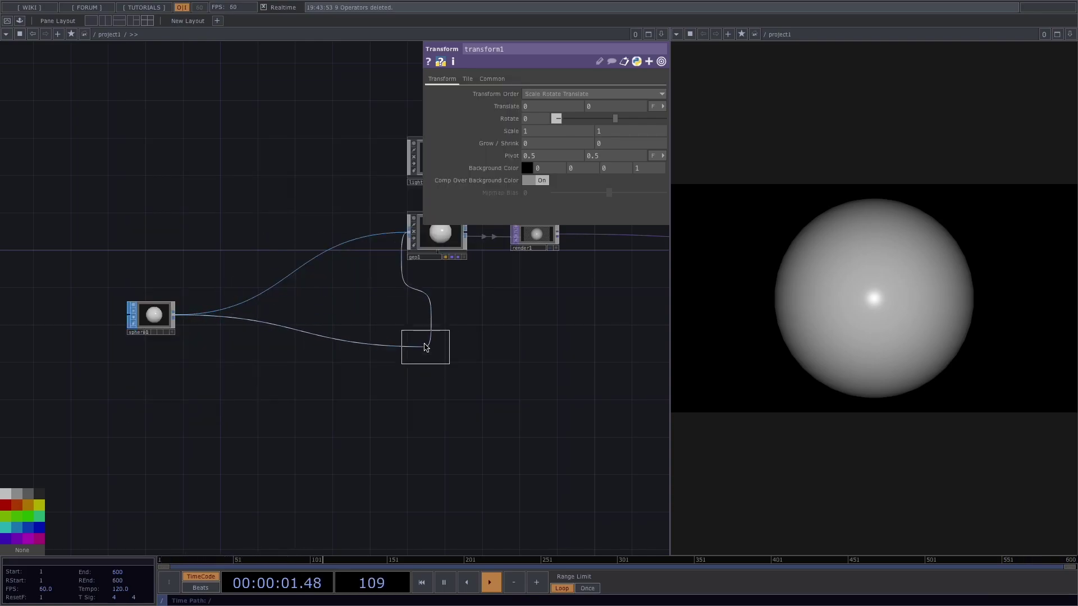
{"action": "left_click", "coordinate": [427, 333]}
Color the Null SOP red and rename it position
{"action": "left_click", "coordinate": [3, 507]}
{"action": "scroll", "coordinate": [355, 372], "scroll_direction": "up", "scroll_amount": 3}
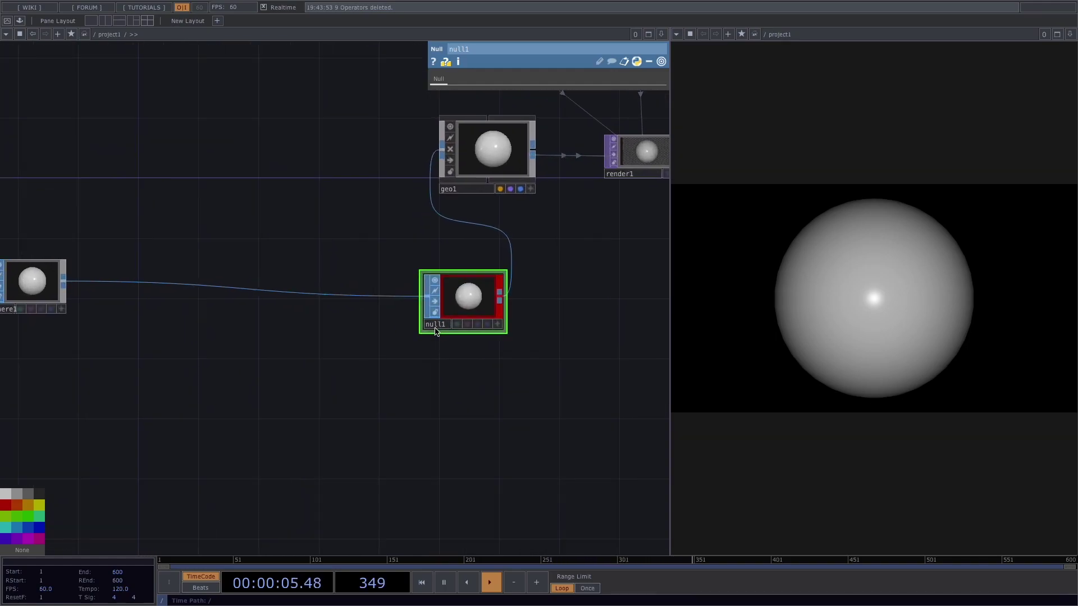
{"action": "key", "text": "Return"}
Add a Box SOP before the geometry and set its scale to 0.1
{"action": "scroll", "coordinate": [435, 329], "scroll_direction": "down", "scroll_amount": 3}
{"action": "middle_click_drag", "start_coordinate": [340, 234], "coordinate": [361, 276]}
{"action": "key", "text": "Tab"}
{"action": "type", "text": "bo"}
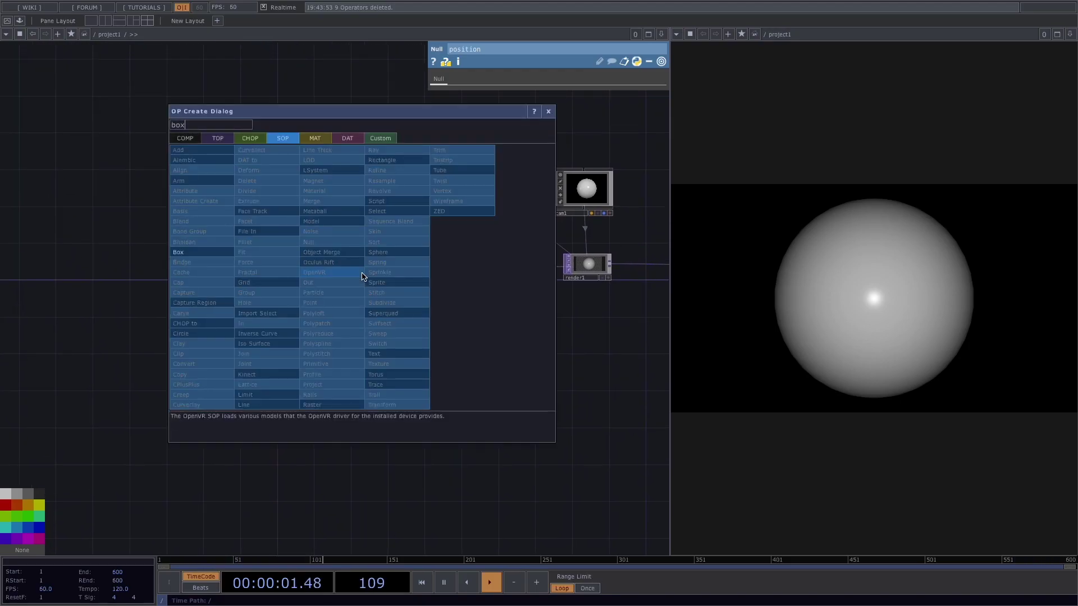
{"action": "left_click", "coordinate": [218, 251]}
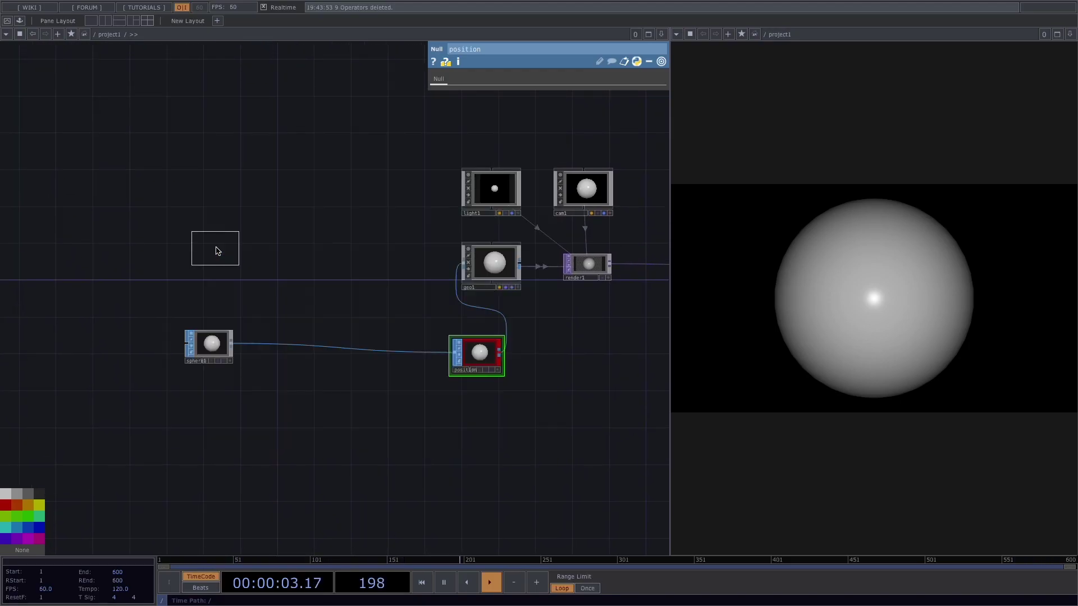
{"action": "left_click", "coordinate": [351, 256]}
{"action": "left_click", "coordinate": [537, 168]}
{"action": "type", "text": "0.1"}
{"action": "key", "text": "Return"}
Wire the box into the geometry in place of the position null, and move the null below the geometry
{"action": "left_click_drag", "start_coordinate": [380, 252], "coordinate": [405, 254]}
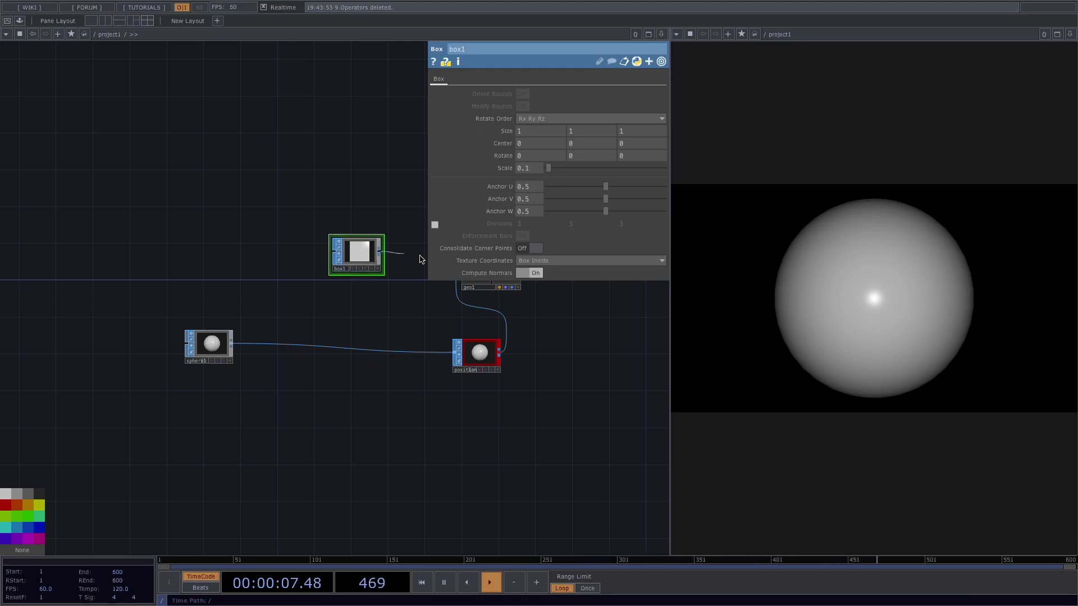
{"action": "left_click", "coordinate": [458, 272]}
{"action": "left_click_drag", "start_coordinate": [367, 310], "coordinate": [223, 306]}
{"action": "left_click_drag", "start_coordinate": [335, 358], "coordinate": [344, 359]}
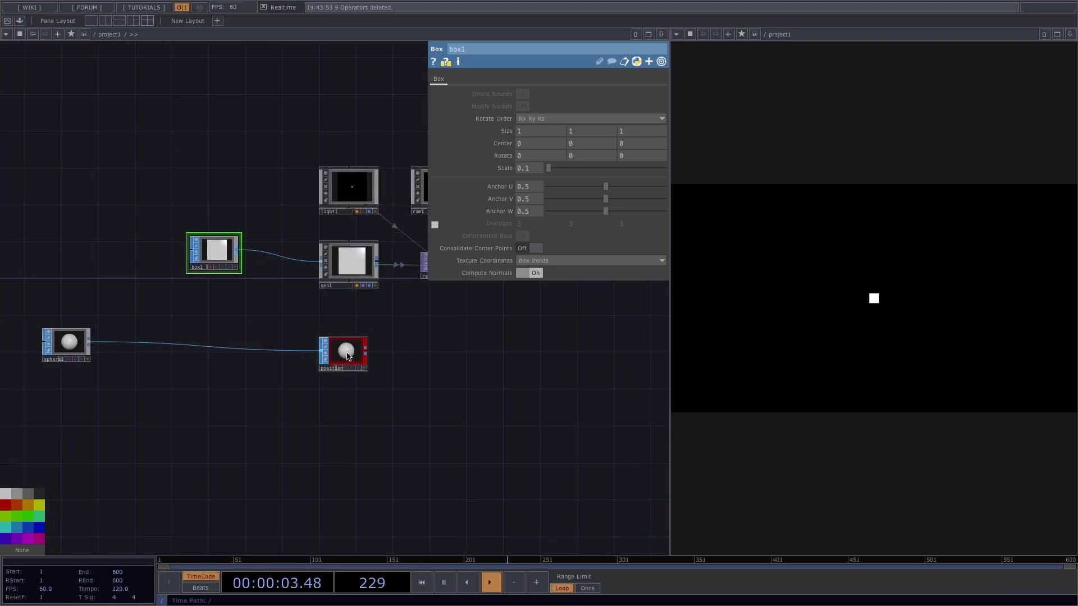
Turn on instancing for the geometry and assign the position null as its Translate OP
{"action": "left_click", "coordinate": [351, 261]}
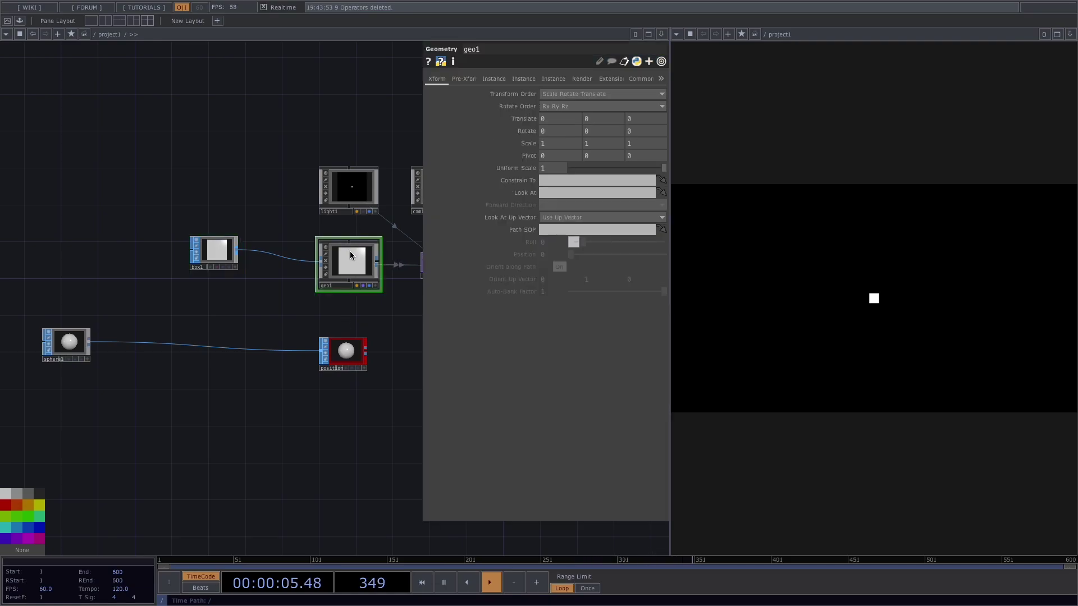
{"action": "left_click", "coordinate": [493, 78]}
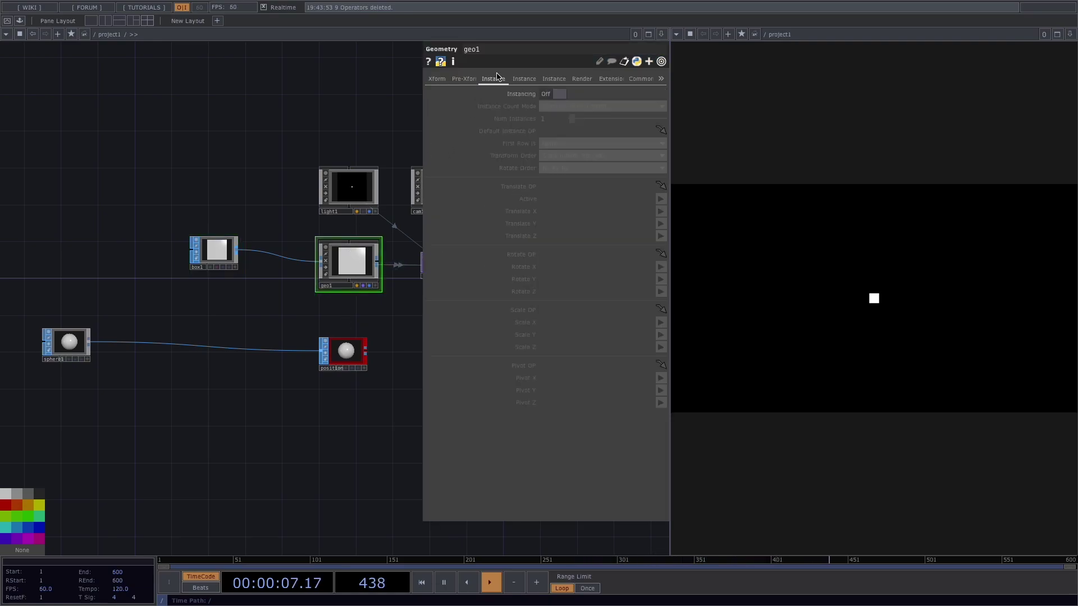
{"action": "left_click", "coordinate": [564, 95]}
{"action": "left_click_drag", "start_coordinate": [340, 357], "coordinate": [594, 185]}
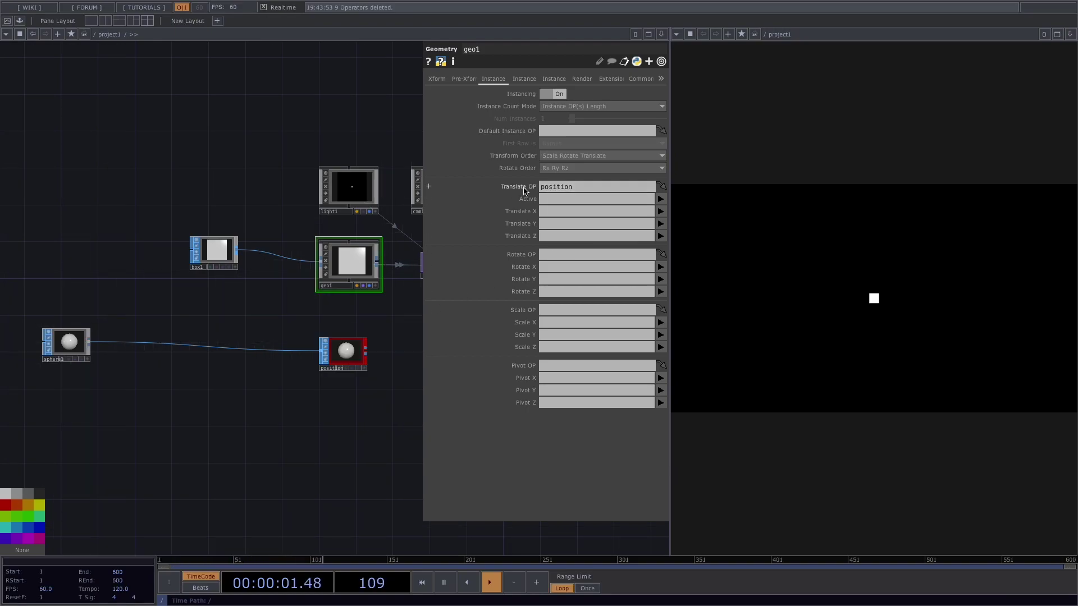
Set the geometry's instance Translate X, Y and Z to P(0), P(1) and P(2)
{"action": "left_click", "coordinate": [660, 211]}
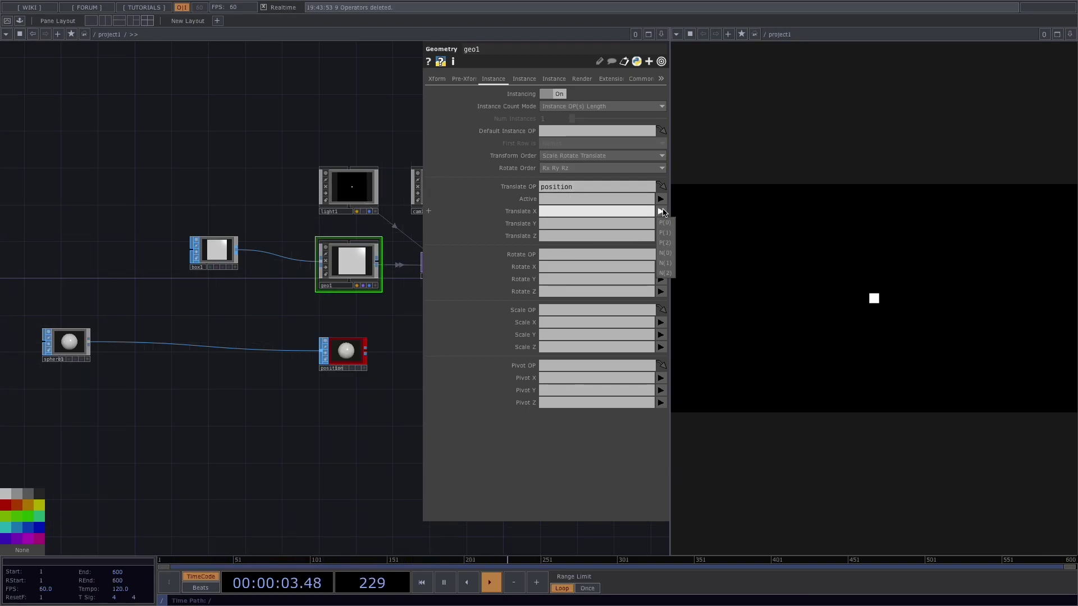
{"action": "left_click", "coordinate": [664, 223]}
{"action": "left_click", "coordinate": [661, 223]}
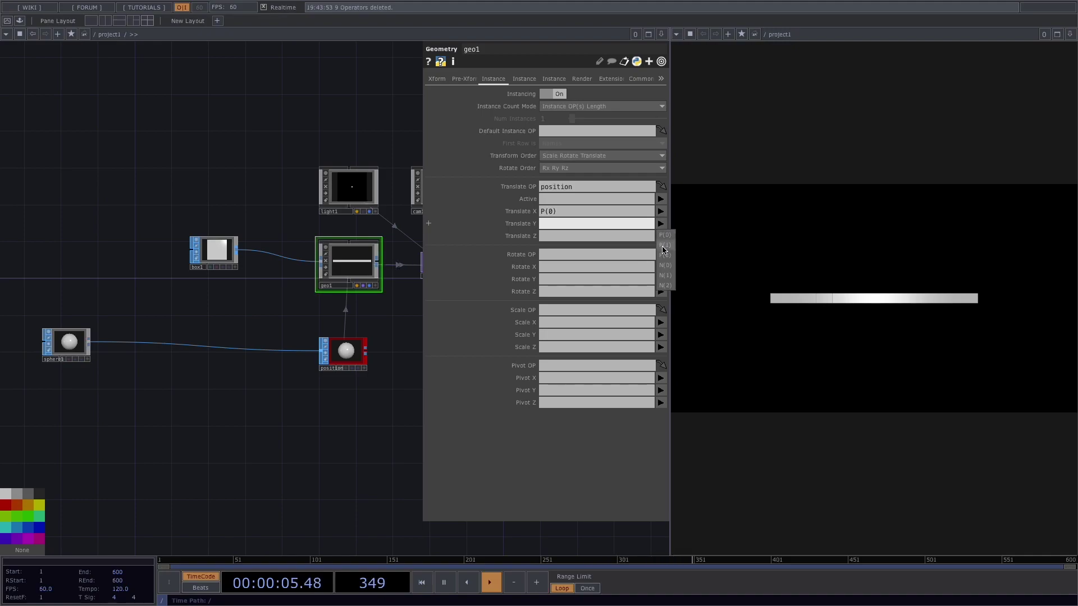
{"action": "left_click", "coordinate": [663, 246]}
{"action": "left_click", "coordinate": [661, 236]}
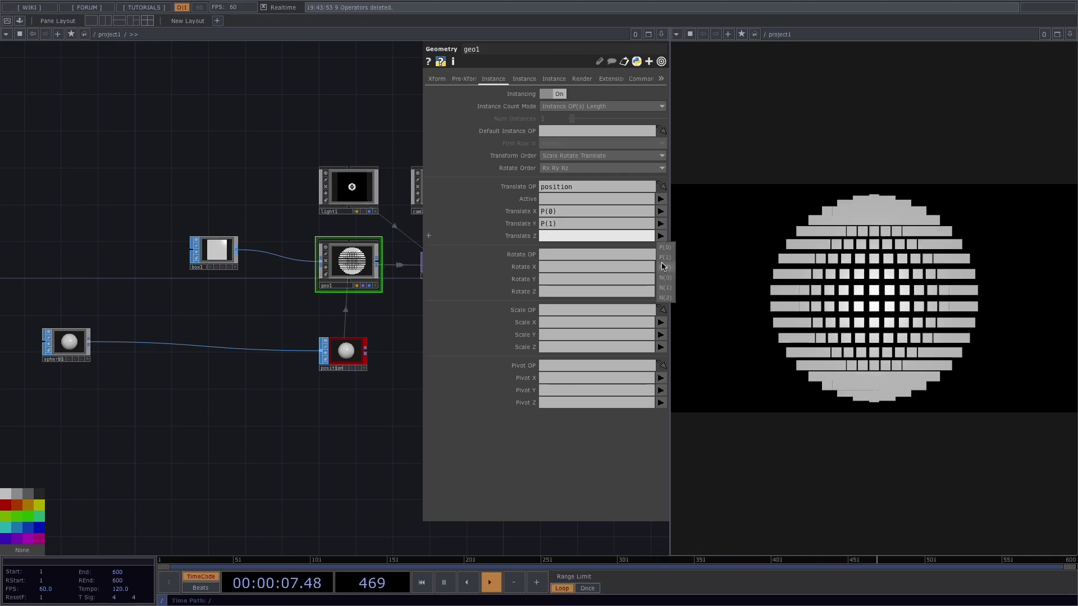
{"action": "left_click", "coordinate": [663, 267]}
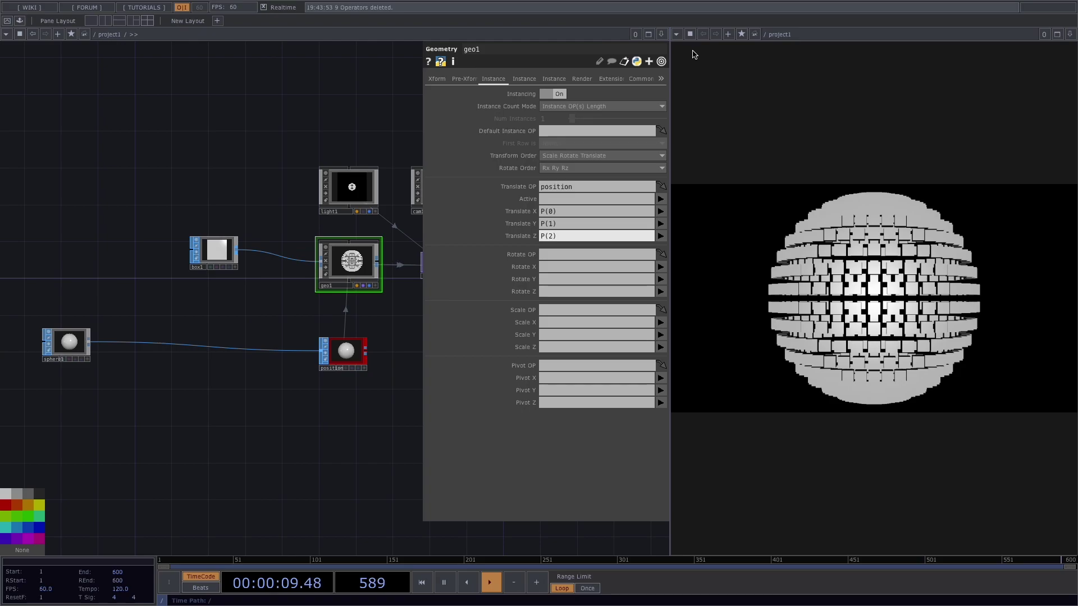
Switch the output preview pane to a 3D geometry viewer and examine the instanced boxes from different angles
{"action": "left_click", "coordinate": [677, 35]}
{"action": "left_click", "coordinate": [695, 71]}
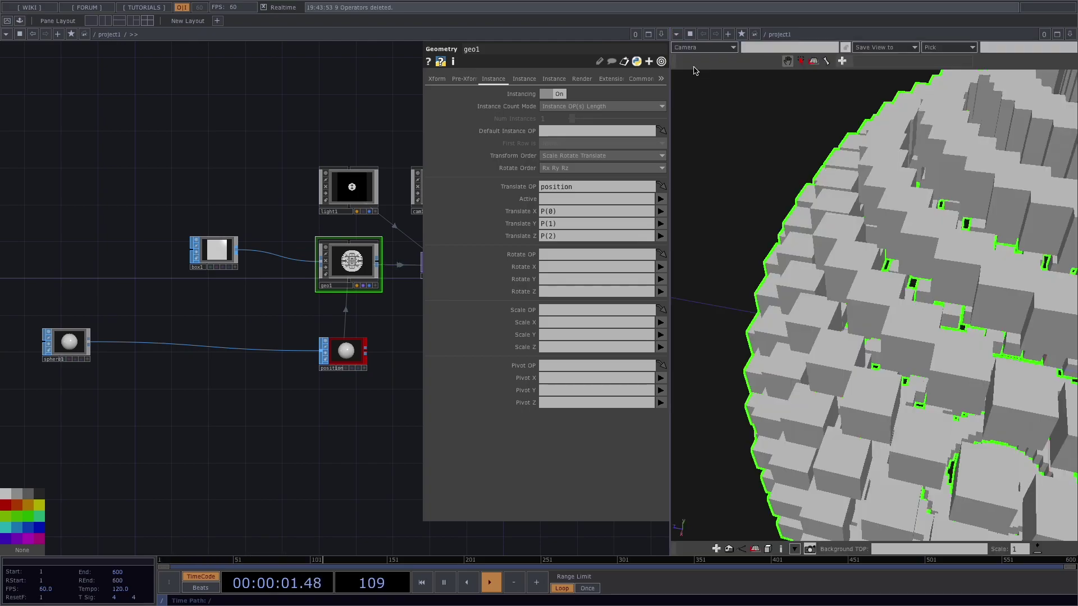
{"action": "left_click_drag", "start_coordinate": [950, 278], "coordinate": [933, 224]}
{"action": "left_click_drag", "start_coordinate": [933, 320], "coordinate": [954, 354]}
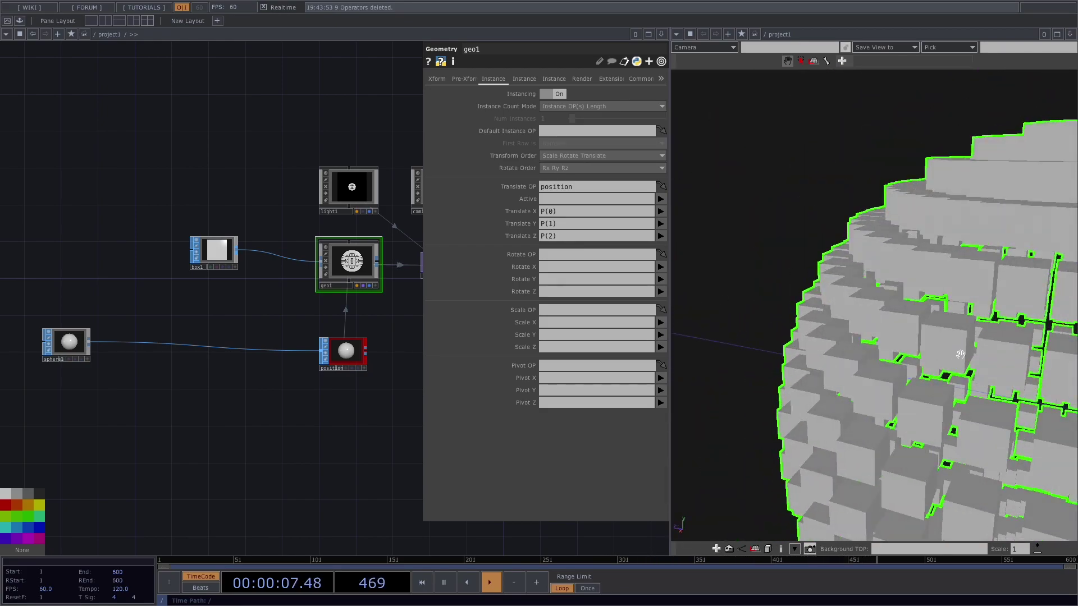
Examine the instanced boxes from another angle, and switch the preview pane back to the TOP viewer
{"action": "left_click_drag", "start_coordinate": [874, 305], "coordinate": [868, 342]}
{"action": "scroll", "coordinate": [868, 343], "scroll_direction": "down", "scroll_amount": 5}
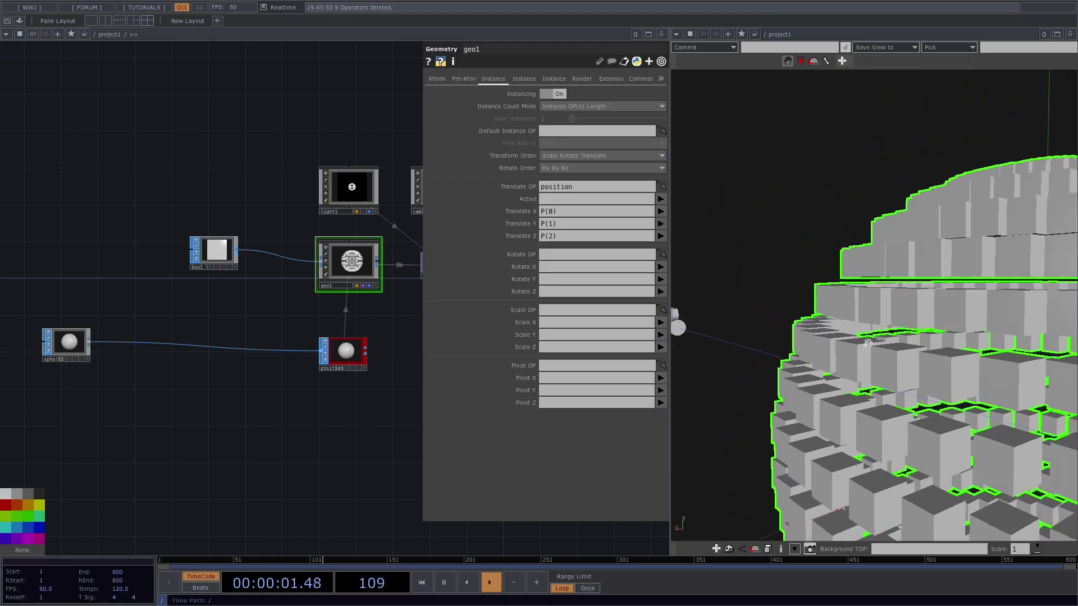
{"action": "left_click", "coordinate": [678, 36]}
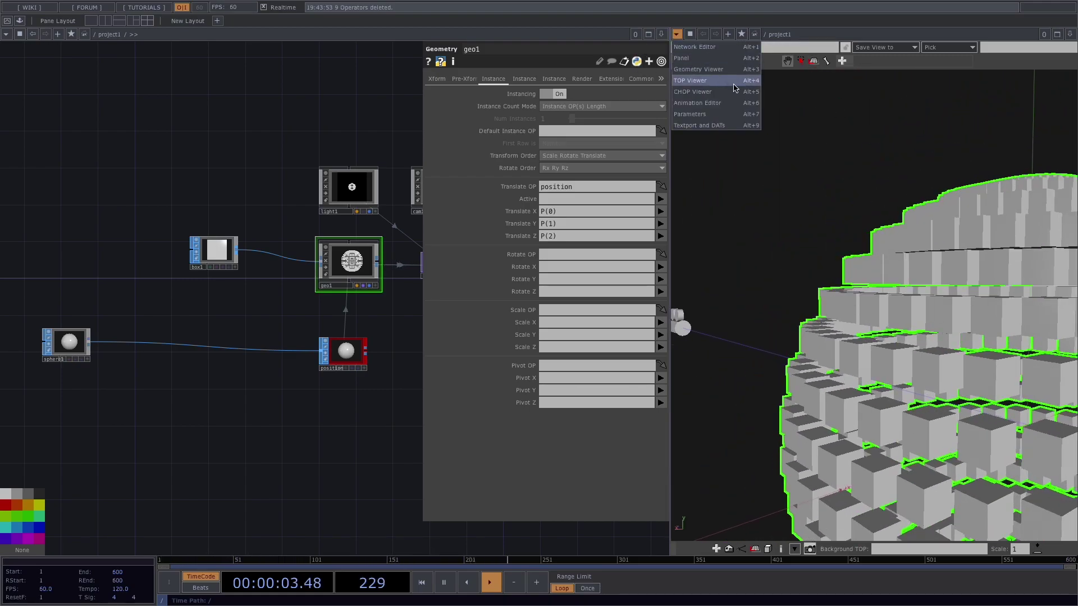
{"action": "left_click", "coordinate": [730, 80]}
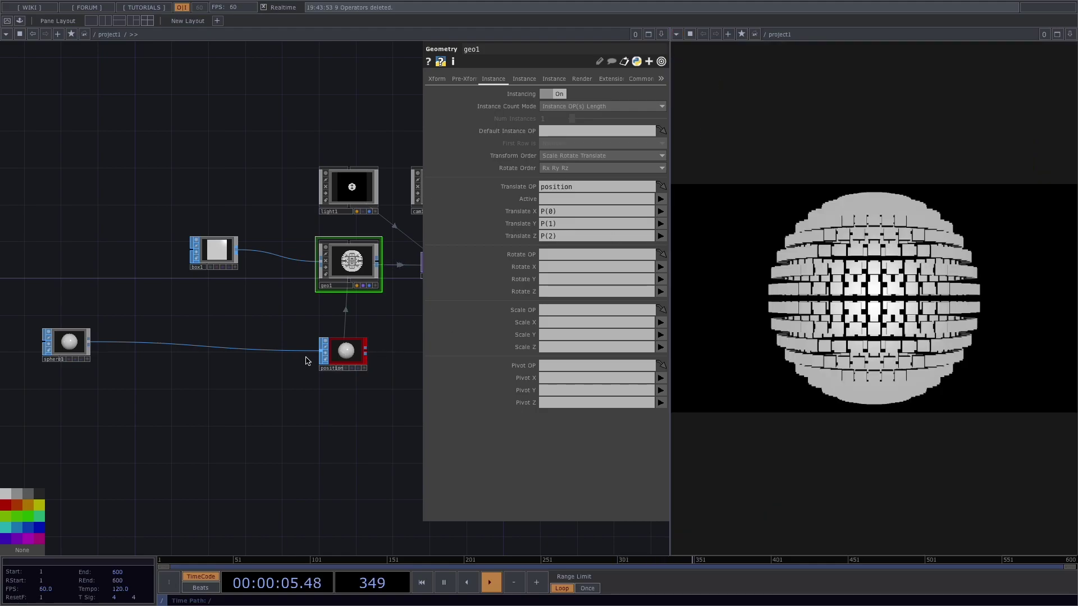
Assign the position null as the geometry's Rotate to OP, and set Rotate to Vector X, Y and Z to N(0), N(1) and N(2)
{"action": "left_click", "coordinate": [534, 82]}
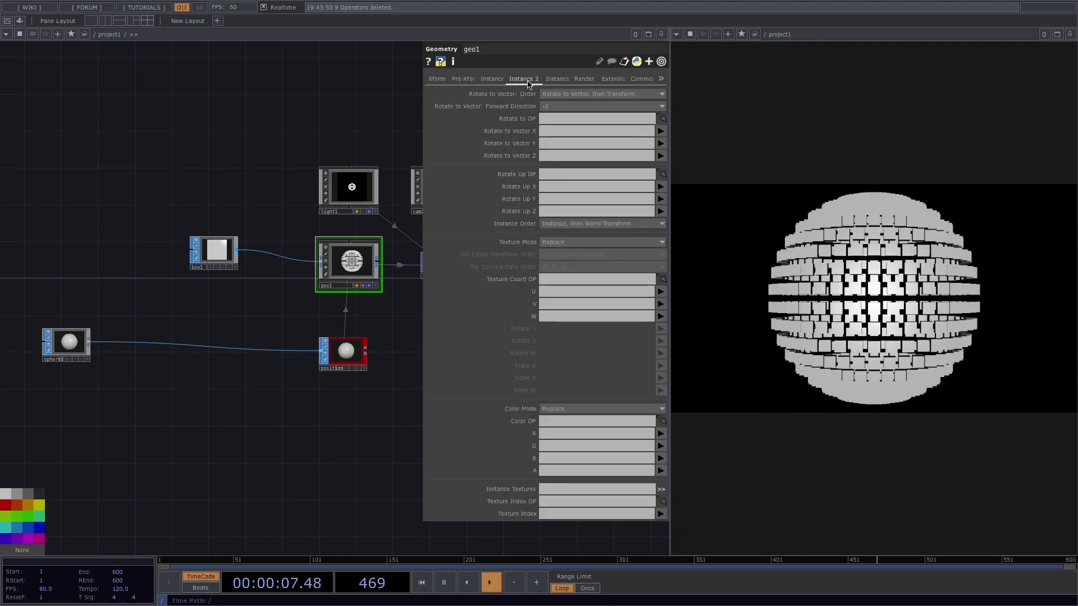
{"action": "left_click_drag", "start_coordinate": [345, 355], "coordinate": [580, 119]}
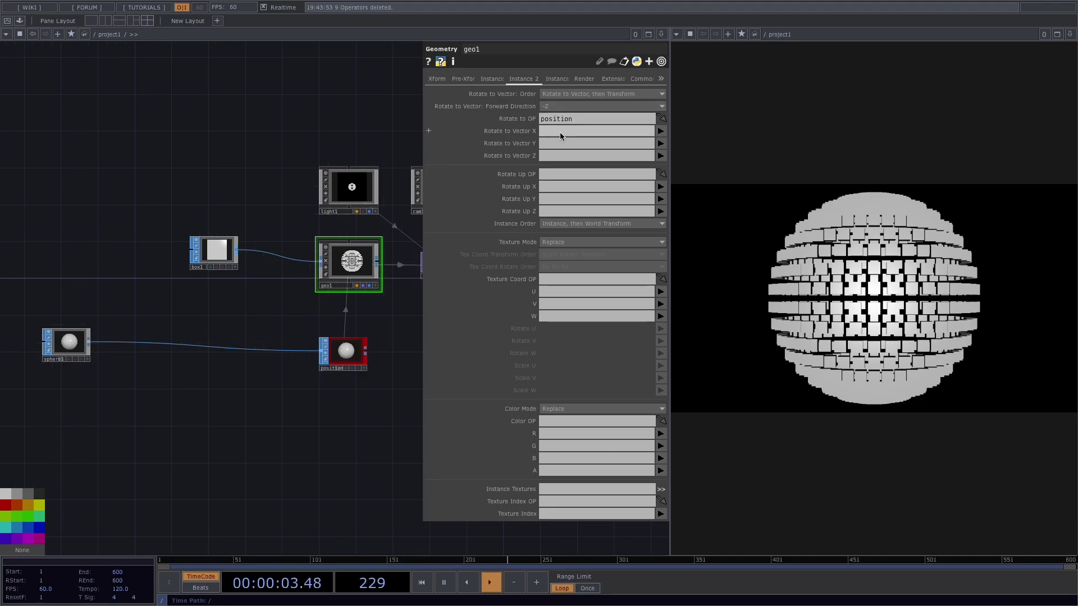
{"action": "left_click", "coordinate": [660, 132]}
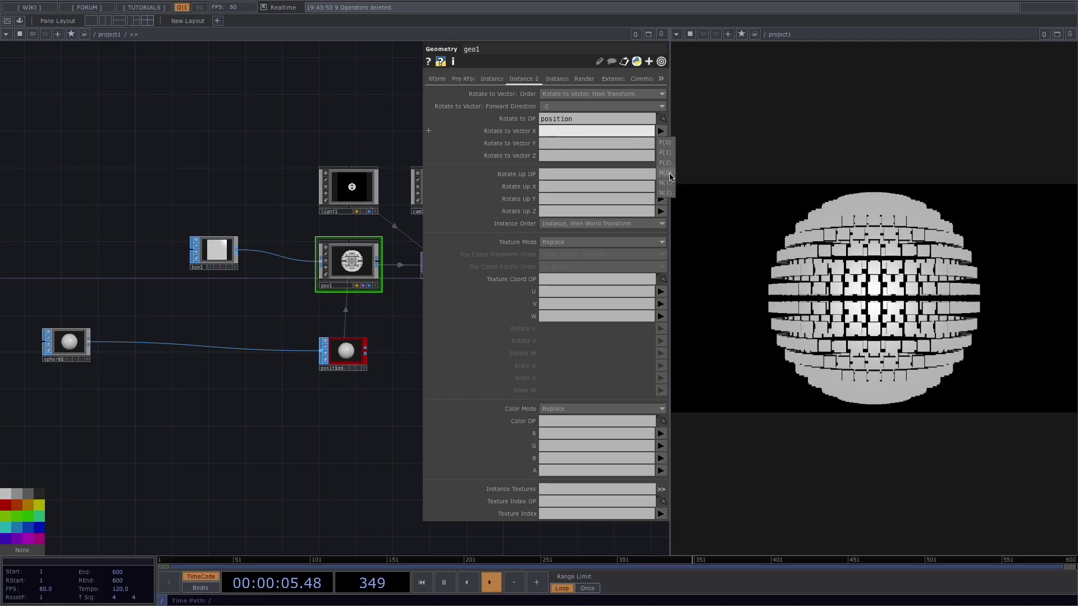
{"action": "left_click", "coordinate": [666, 173]}
{"action": "left_click", "coordinate": [661, 144]}
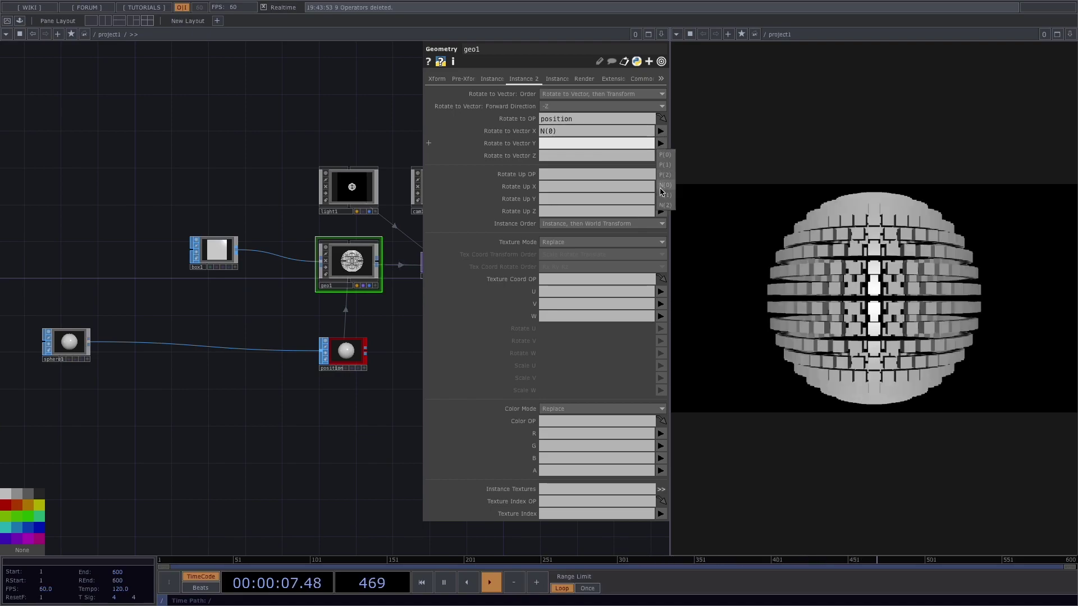
{"action": "left_click", "coordinate": [664, 195]}
{"action": "left_click", "coordinate": [660, 155]}
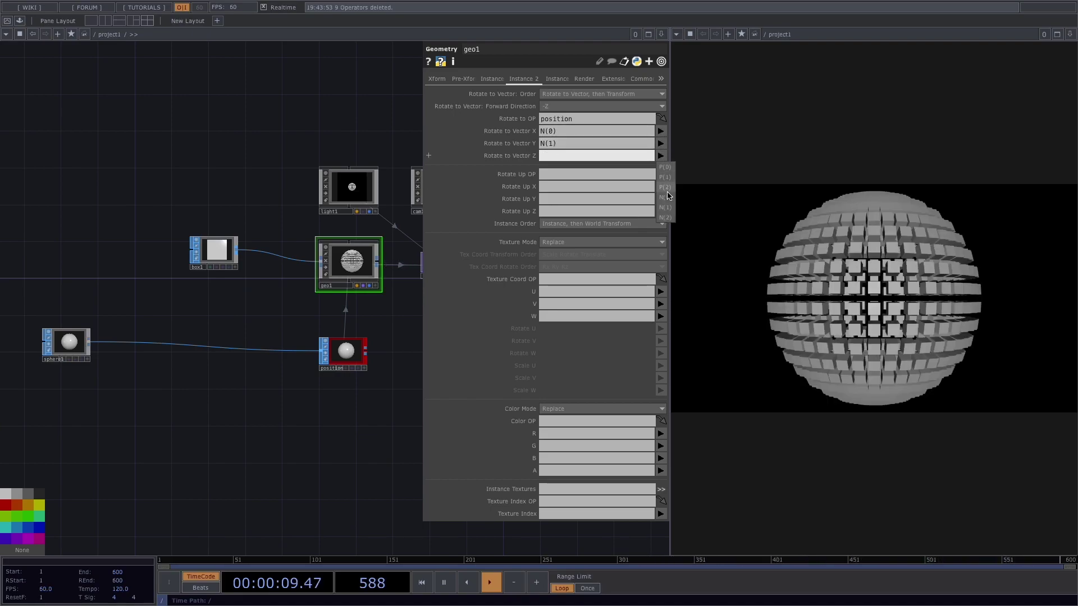
{"action": "left_click", "coordinate": [667, 219]}
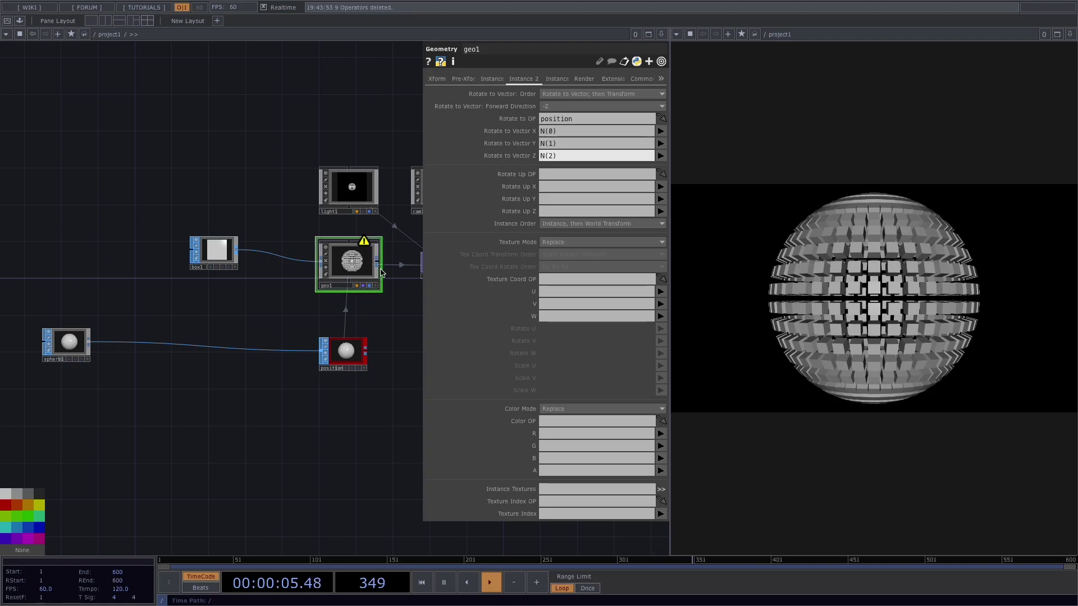
{"action": "mouse_move", "coordinate": [365, 246]}
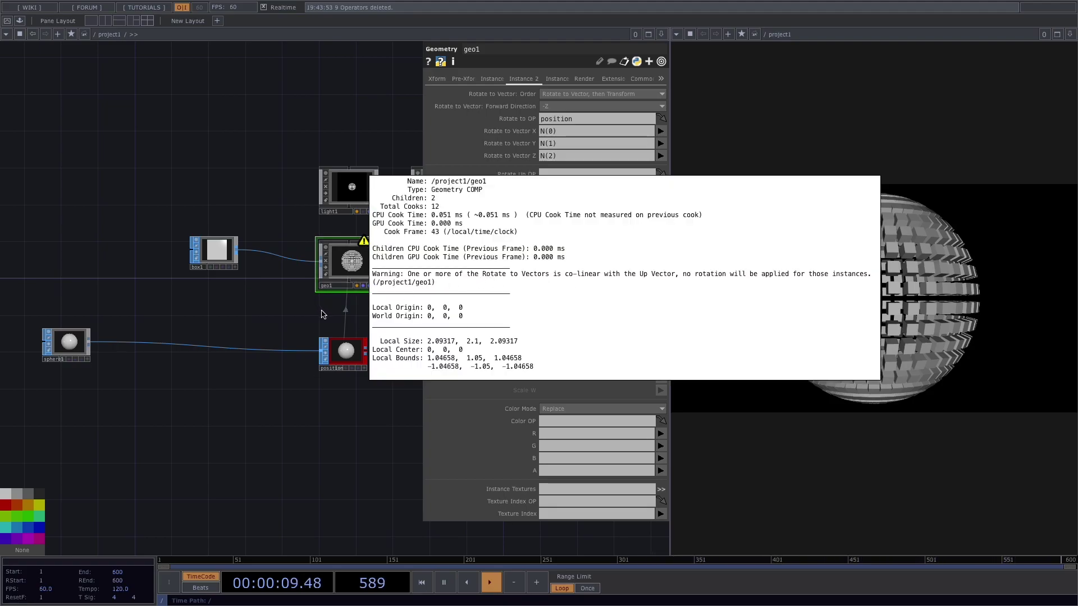
Insert a Null SOP into the wire between the sphere and the position null
{"action": "scroll", "coordinate": [321, 394], "scroll_direction": "down", "scroll_amount": 2}
{"action": "left_click_drag", "start_coordinate": [245, 408], "coordinate": [483, 343]}
{"action": "key", "text": "p"}
{"action": "scroll", "coordinate": [368, 369], "scroll_direction": "up", "scroll_amount": 2}
{"action": "left_click_drag", "start_coordinate": [373, 286], "coordinate": [224, 291]}
{"action": "scroll", "coordinate": [331, 291], "scroll_direction": "up", "scroll_amount": 3}
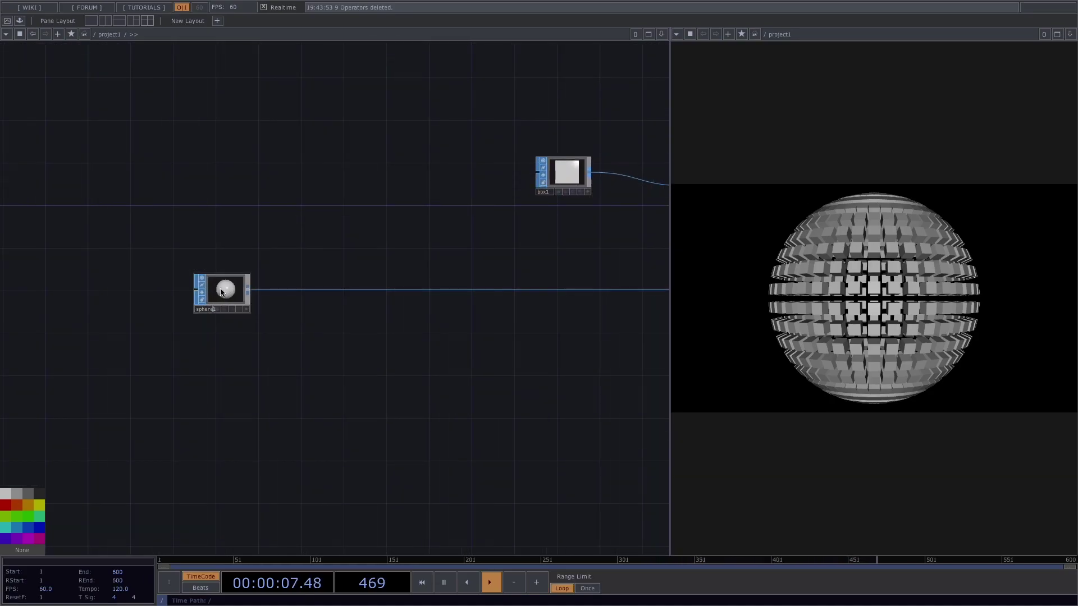
{"action": "right_click", "coordinate": [275, 290]}
{"action": "left_click", "coordinate": [322, 282]}
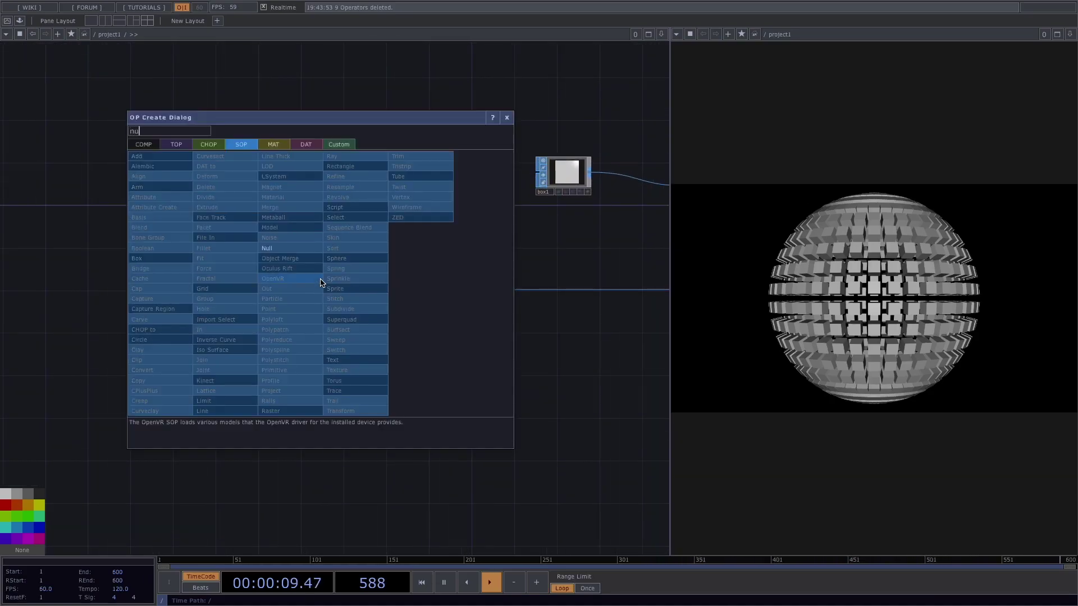
{"action": "left_click", "coordinate": [269, 248]}
{"action": "left_click", "coordinate": [362, 293]}
Rename the new null after the sphere as input
{"action": "scroll", "coordinate": [337, 320], "scroll_direction": "up", "scroll_amount": 3}
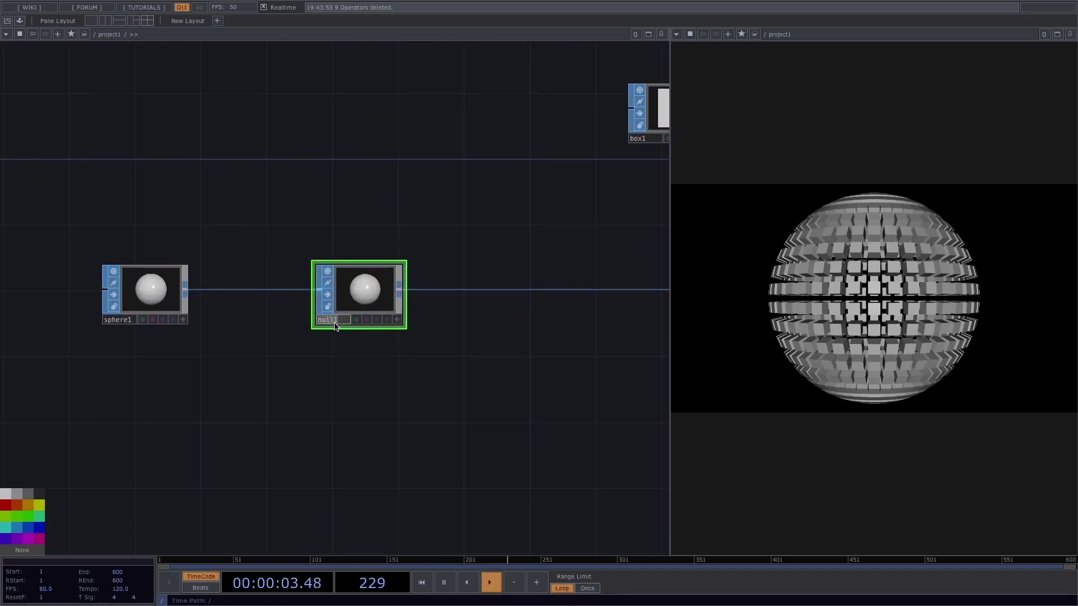
{"action": "type", "text": "t"}
{"action": "key", "text": "Return"}
Move the sphere up and away from the input null to make room between them
{"action": "scroll", "coordinate": [337, 323], "scroll_direction": "down", "scroll_amount": 2}
{"action": "left_click_drag", "start_coordinate": [294, 366], "coordinate": [432, 370]}
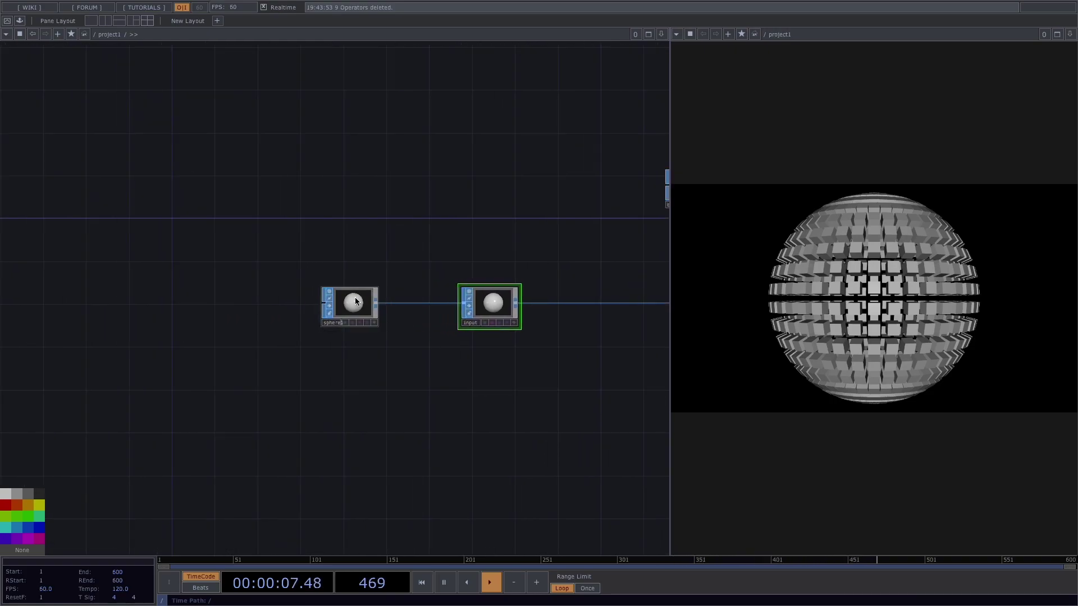
{"action": "left_click_drag", "start_coordinate": [326, 299], "coordinate": [101, 202]}
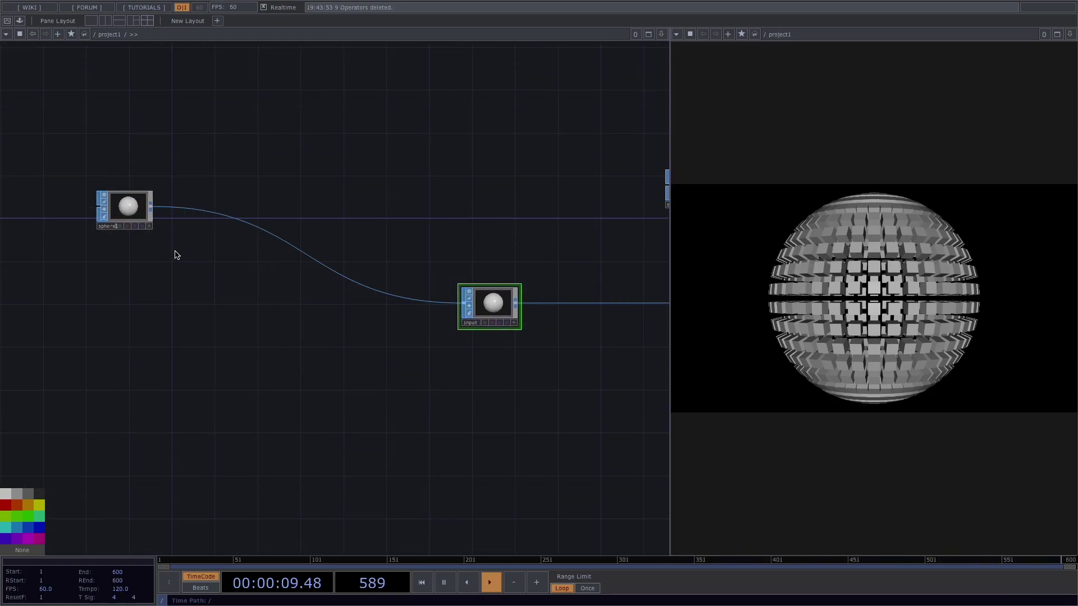
Change the sphere's primitive type to Polygon and set its frequency to 8
{"action": "left_click", "coordinate": [133, 213]}
{"action": "key", "text": "p"}
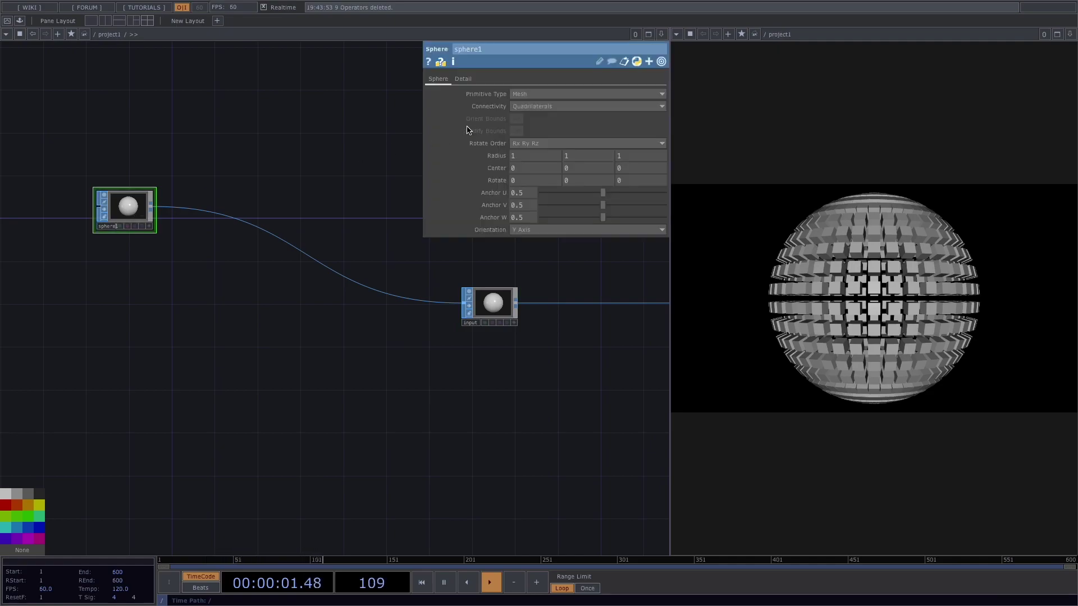
{"action": "left_click", "coordinate": [525, 93]}
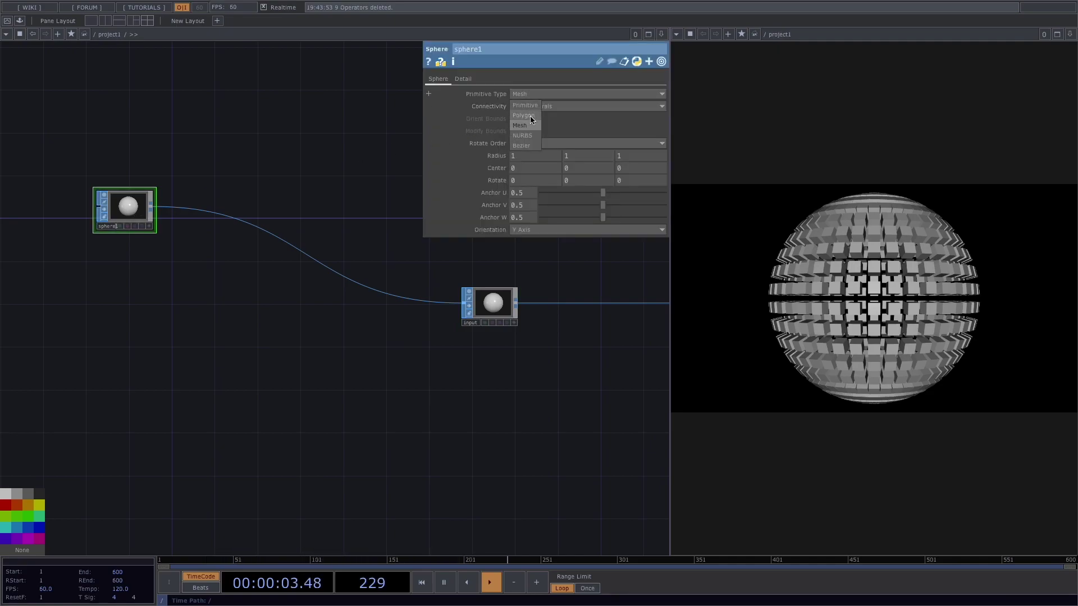
{"action": "left_click", "coordinate": [530, 116]}
{"action": "left_click", "coordinate": [463, 78]}
{"action": "left_click_drag", "start_coordinate": [555, 97], "coordinate": [777, 111]}
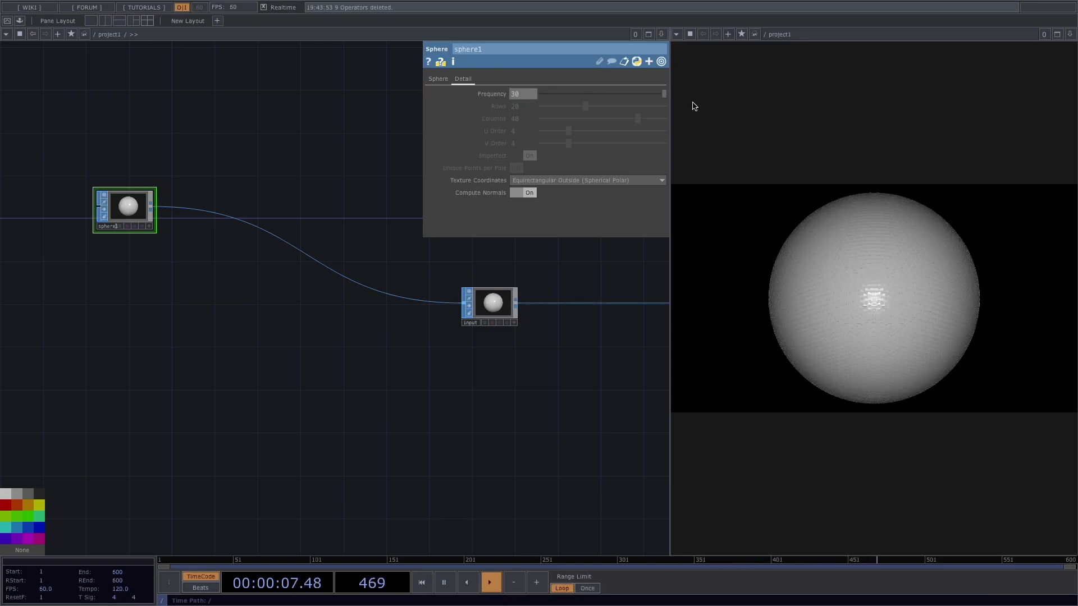
{"action": "left_click_drag", "start_coordinate": [648, 99], "coordinate": [570, 100]}
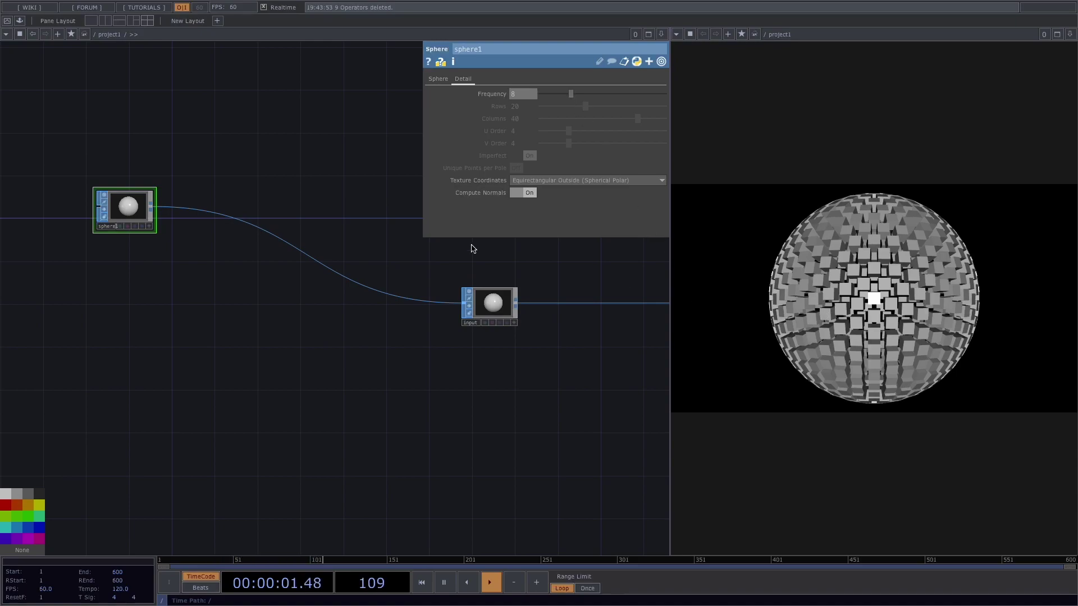
Insert a Boolean SOP into the wire between the sphere and the input null
{"action": "left_click_drag", "start_coordinate": [173, 284], "coordinate": [272, 289]}
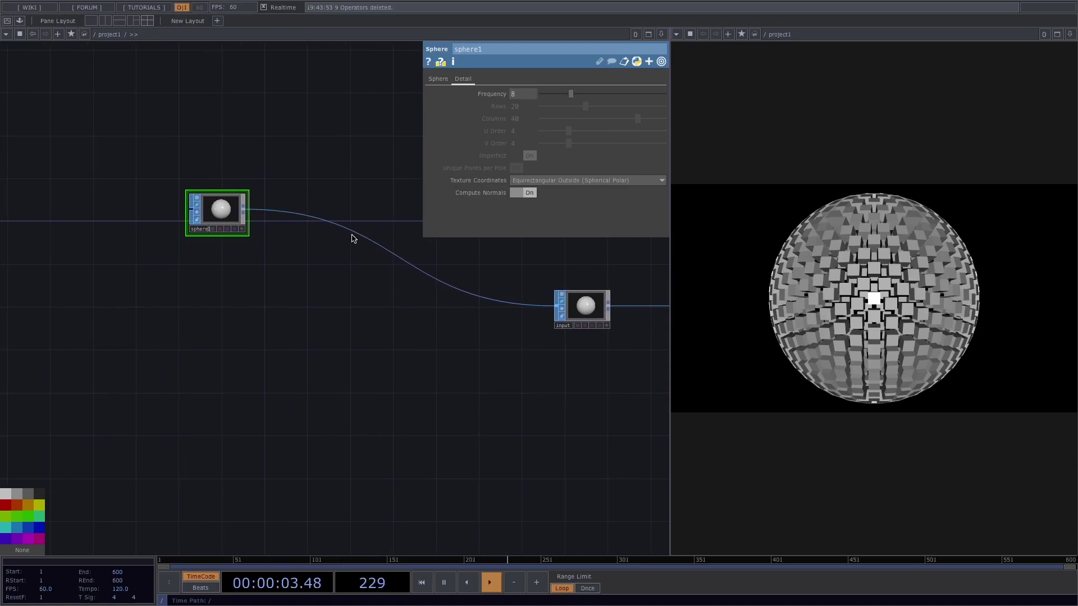
{"action": "mouse_move", "coordinate": [352, 228]}
{"action": "right_click", "coordinate": [354, 230]}
{"action": "left_click", "coordinate": [377, 221]}
{"action": "type", "text": "b"}
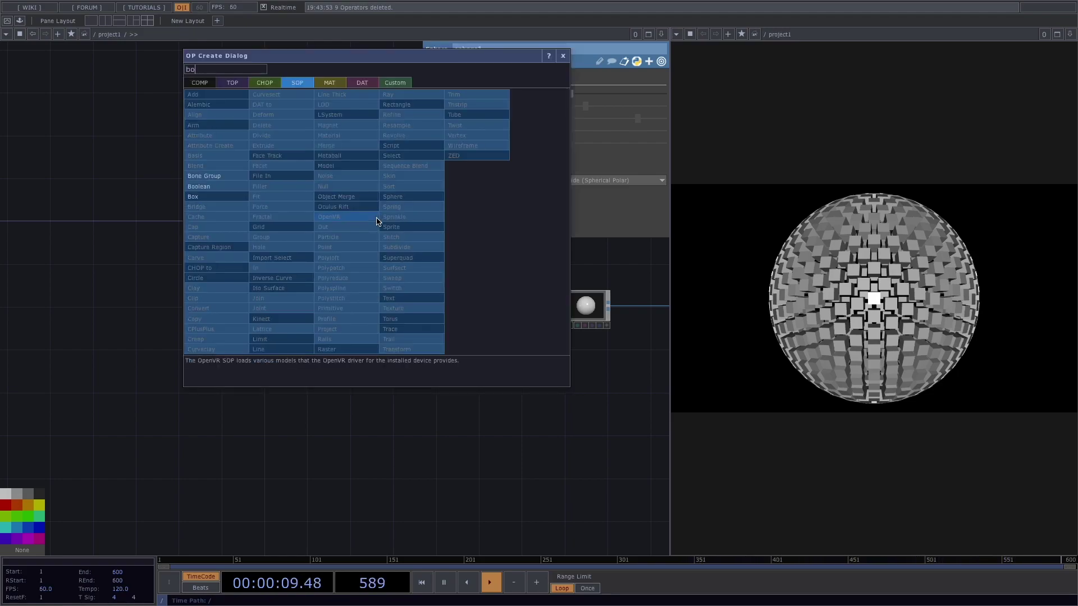
{"action": "type", "text": "o"}
{"action": "left_click", "coordinate": [208, 186]}
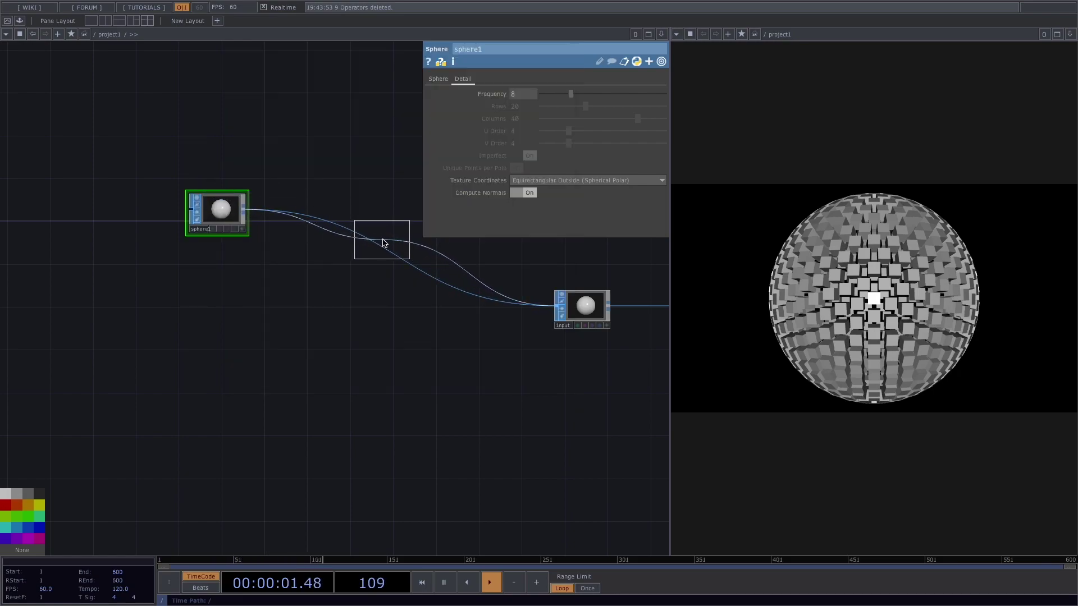
{"action": "left_click", "coordinate": [391, 240]}
{"action": "left_click_drag", "start_coordinate": [369, 243], "coordinate": [380, 264]}
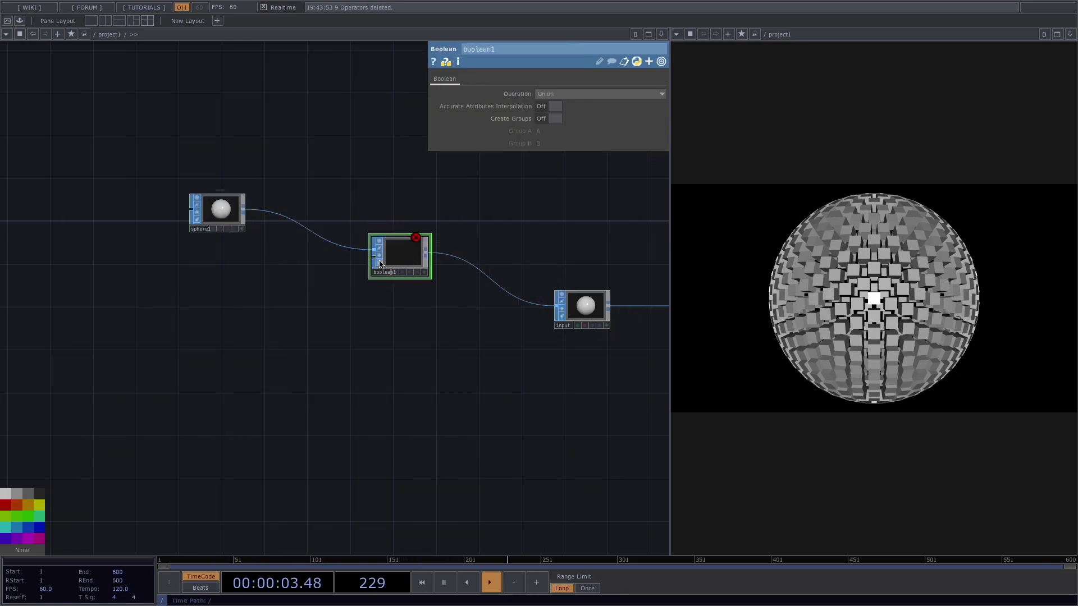
Add a Box SOP as the Boolean's second input and set its scale to 1.78
{"action": "right_click", "coordinate": [374, 260]}
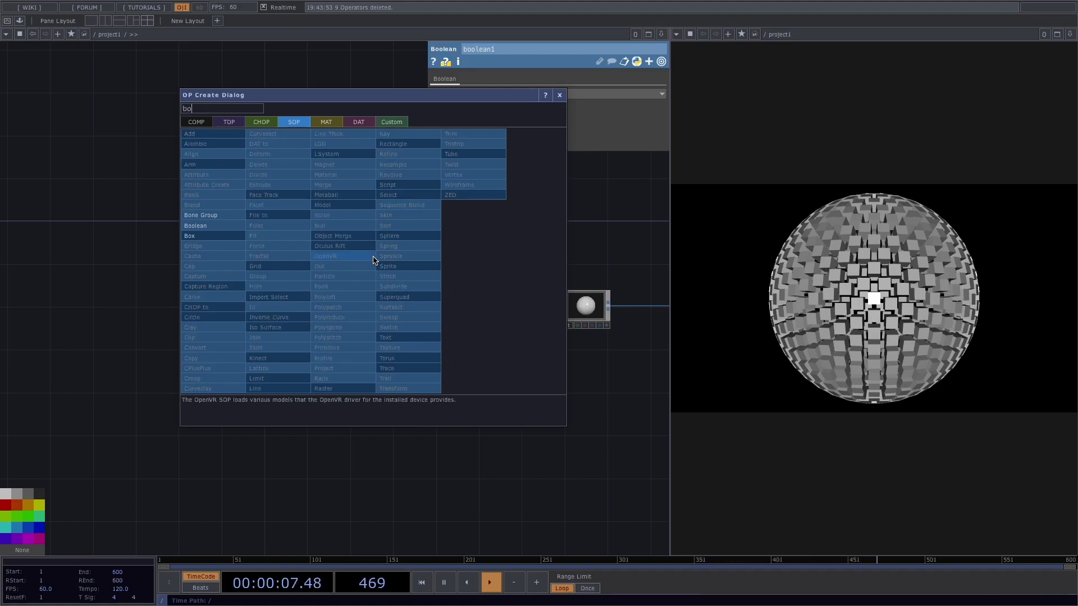
{"action": "left_click", "coordinate": [191, 235]}
{"action": "left_click", "coordinate": [232, 311]}
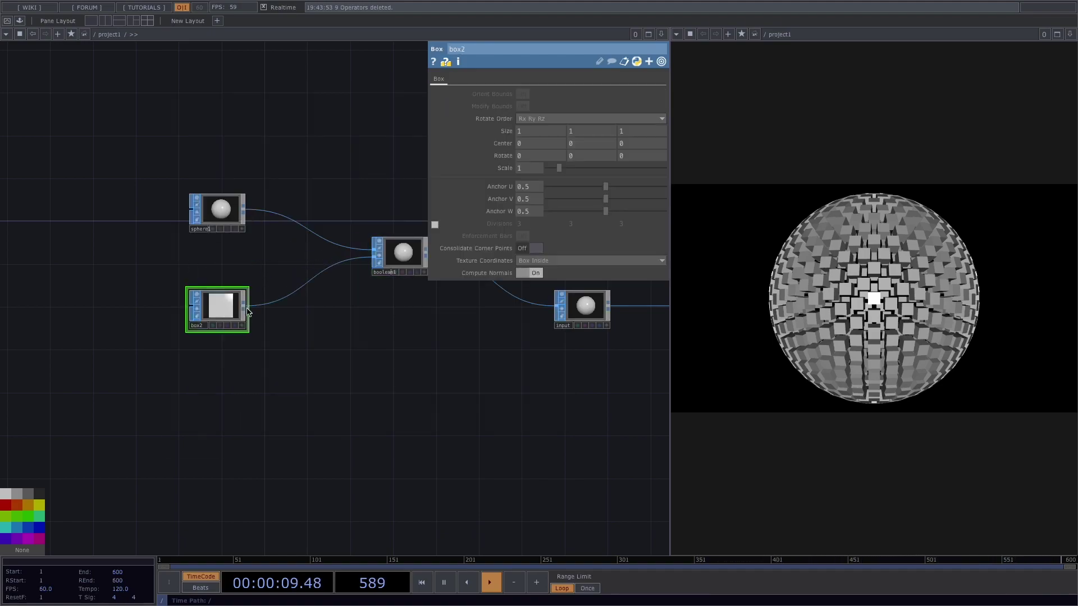
{"action": "left_click_drag", "start_coordinate": [565, 174], "coordinate": [569, 174]}
{"action": "left_click_drag", "start_coordinate": [569, 174], "coordinate": [571, 174]}
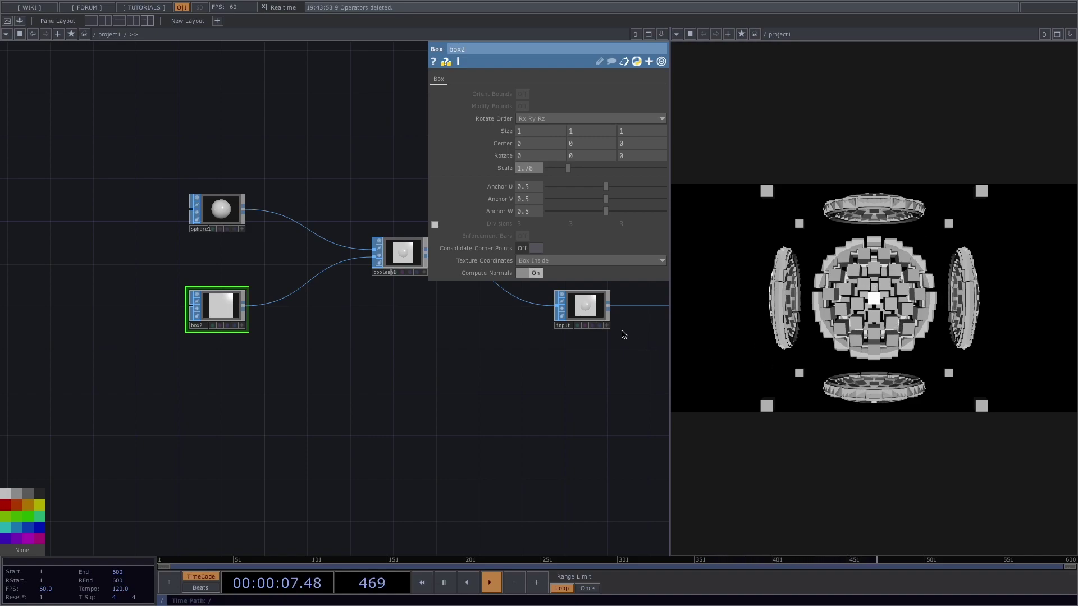
Set the scale of the box that feeds the geometry to 0.05
{"action": "scroll", "coordinate": [449, 343], "scroll_direction": "down", "scroll_amount": 5}
{"action": "left_click_drag", "start_coordinate": [449, 348], "coordinate": [127, 445]}
{"action": "left_click", "coordinate": [357, 346]}
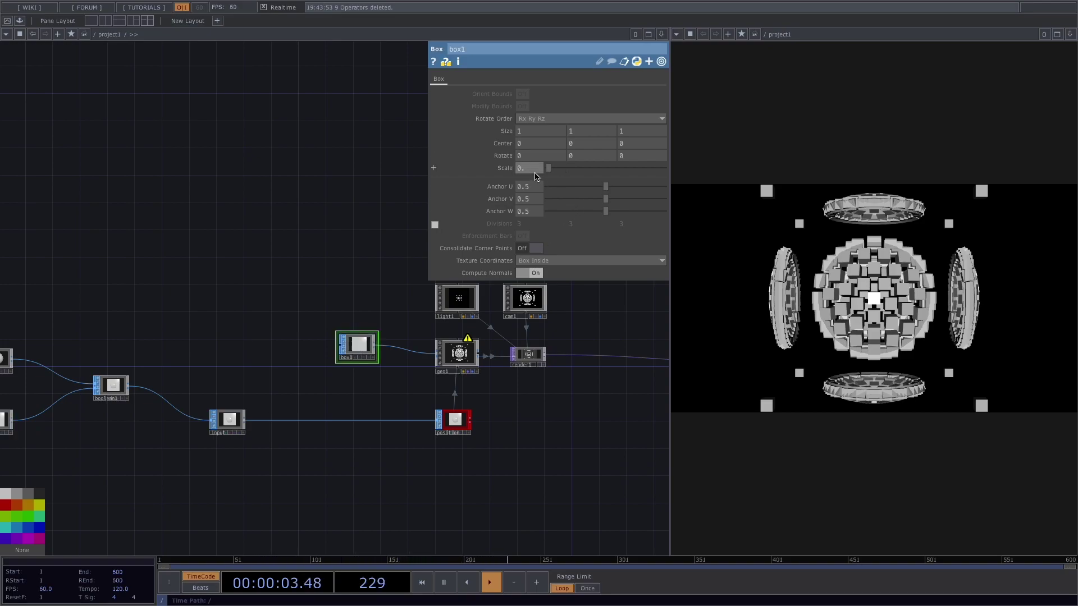
{"action": "key", "text": "Return"}
Raise the sphere's frequency to 19
{"action": "left_click_drag", "start_coordinate": [198, 283], "coordinate": [365, 259]}
{"action": "left_click", "coordinate": [165, 336]}
{"action": "scroll", "coordinate": [164, 335], "scroll_direction": "up", "scroll_amount": 3}
{"action": "left_click_drag", "start_coordinate": [580, 97], "coordinate": [621, 98]}
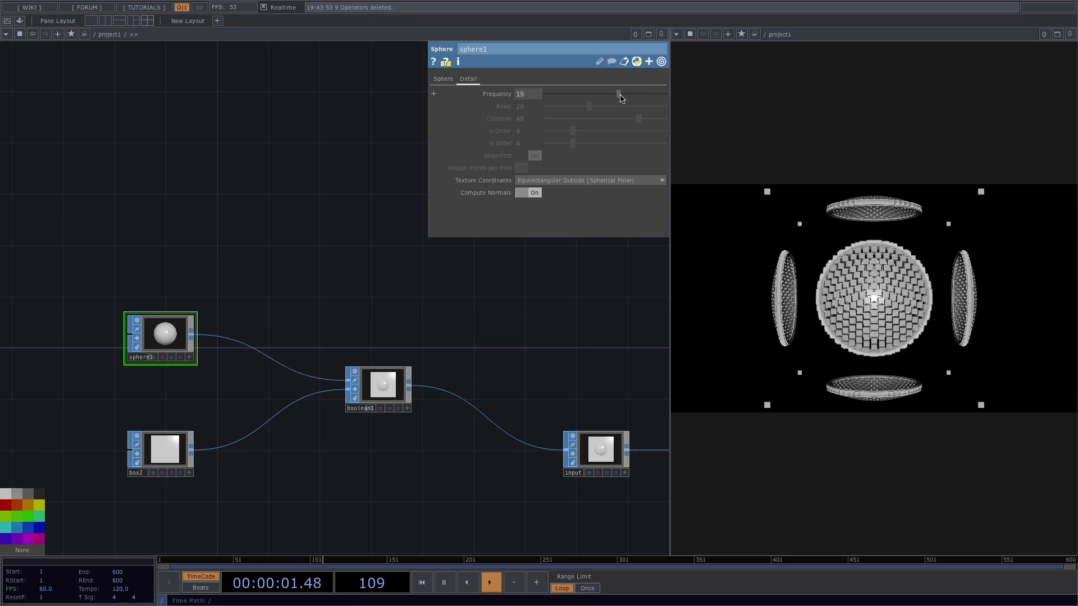
Review the node chain from the Boolean to the geometry, the instanced box's parameters and the rendered result
{"action": "left_click_drag", "start_coordinate": [515, 315], "coordinate": [308, 328]}
{"action": "scroll", "coordinate": [618, 360], "scroll_direction": "down", "scroll_amount": 3}
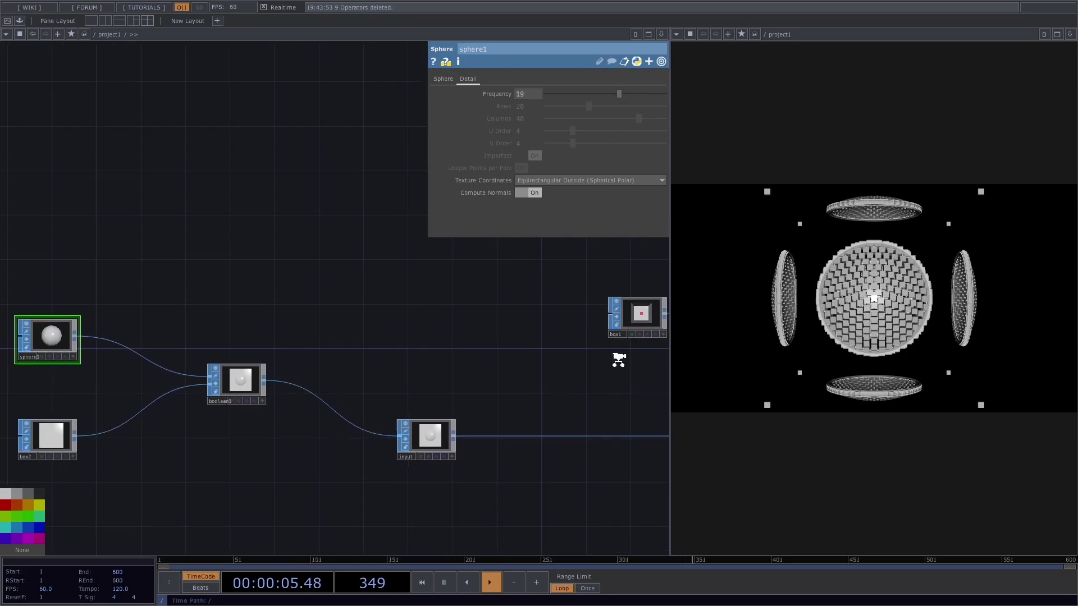
{"action": "left_click_drag", "start_coordinate": [569, 395], "coordinate": [347, 324]}
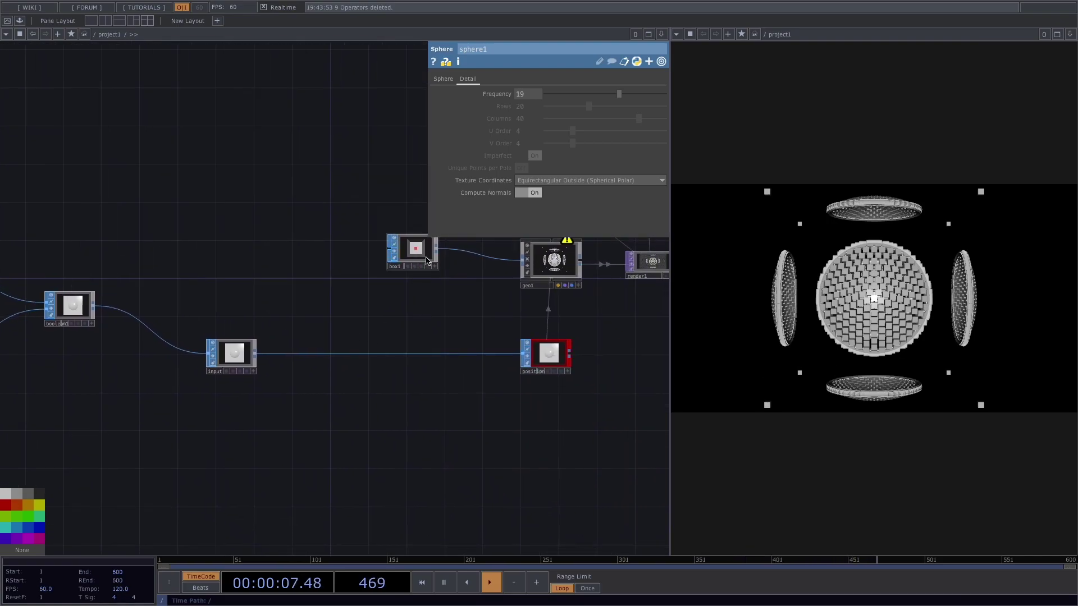
{"action": "left_click", "coordinate": [417, 252]}
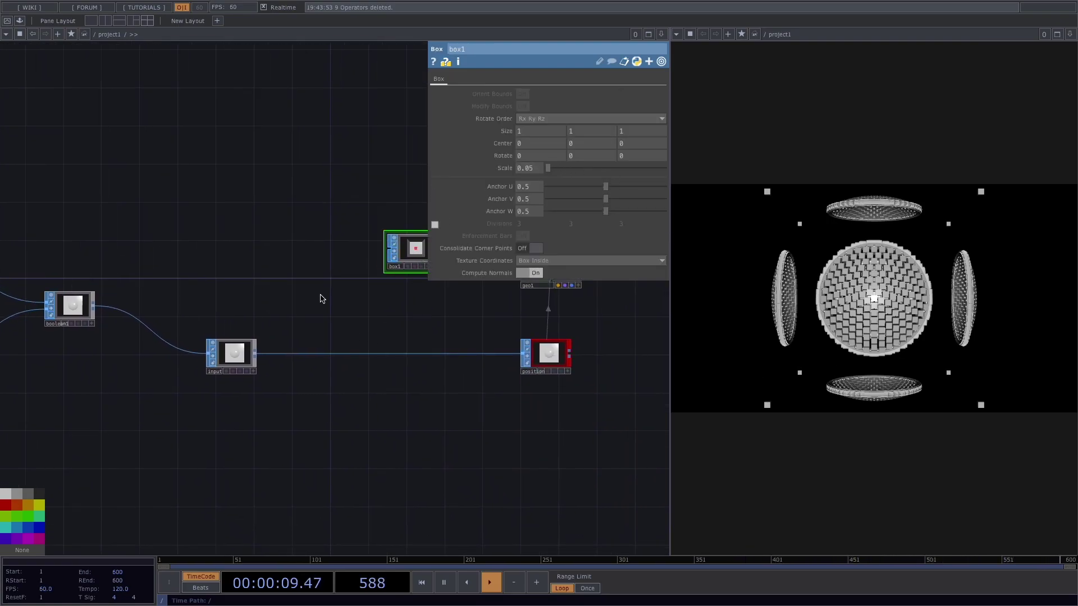
{"action": "scroll", "coordinate": [330, 295], "scroll_direction": "down", "scroll_amount": 3}
{"action": "left_click_drag", "start_coordinate": [325, 433], "coordinate": [408, 410]}
{"action": "scroll", "coordinate": [408, 411], "scroll_direction": "up", "scroll_amount": 2}
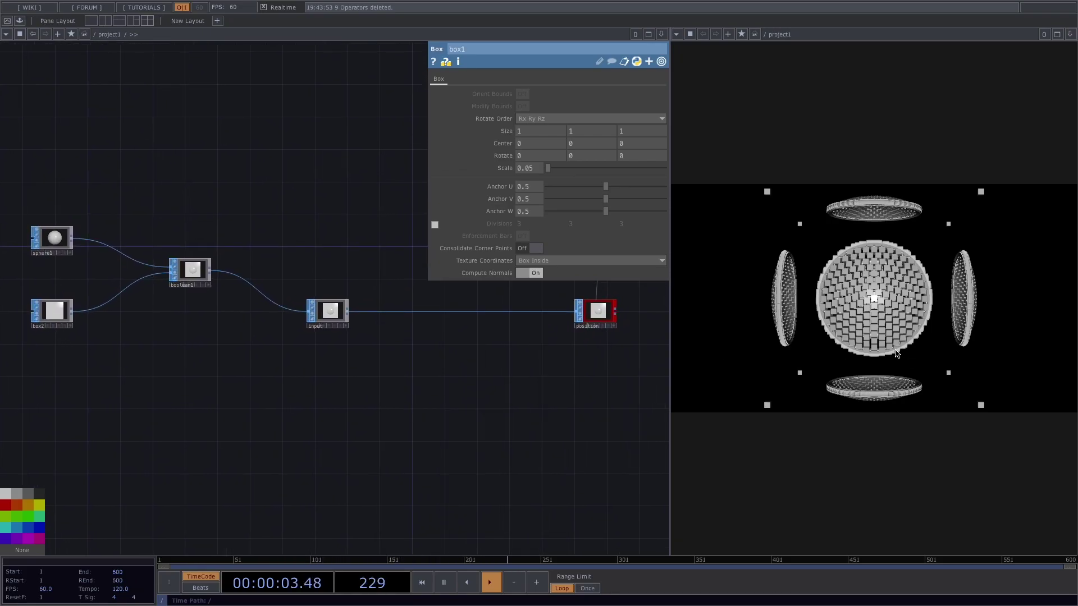
{"action": "scroll", "coordinate": [566, 352], "scroll_direction": "up", "scroll_amount": 3}
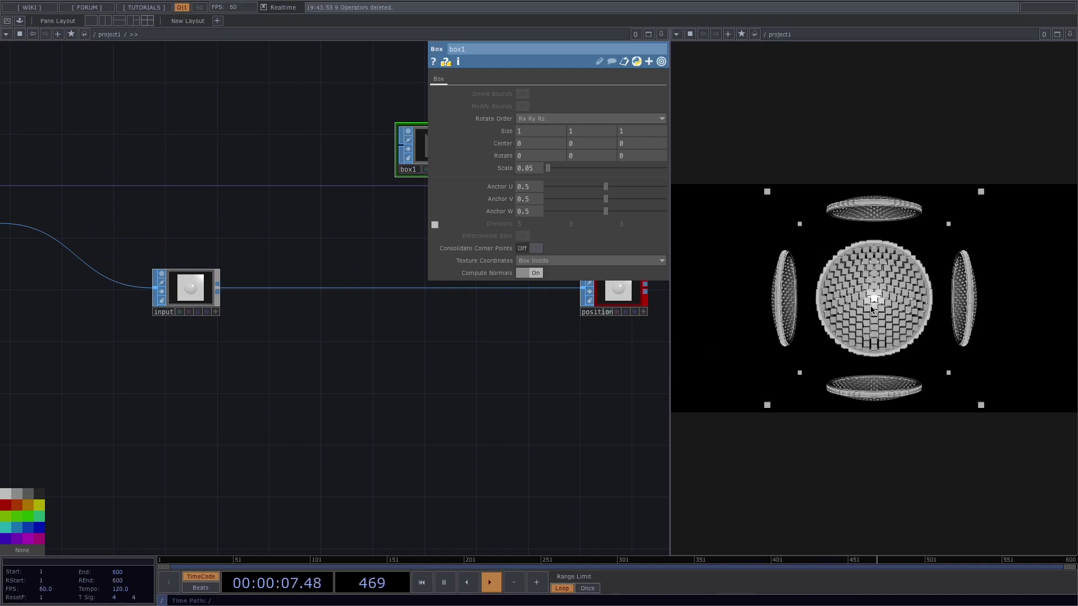
{"action": "scroll", "coordinate": [438, 364], "scroll_direction": "down", "scroll_amount": 2}
{"action": "scroll", "coordinate": [273, 372], "scroll_direction": "up", "scroll_amount": 1}
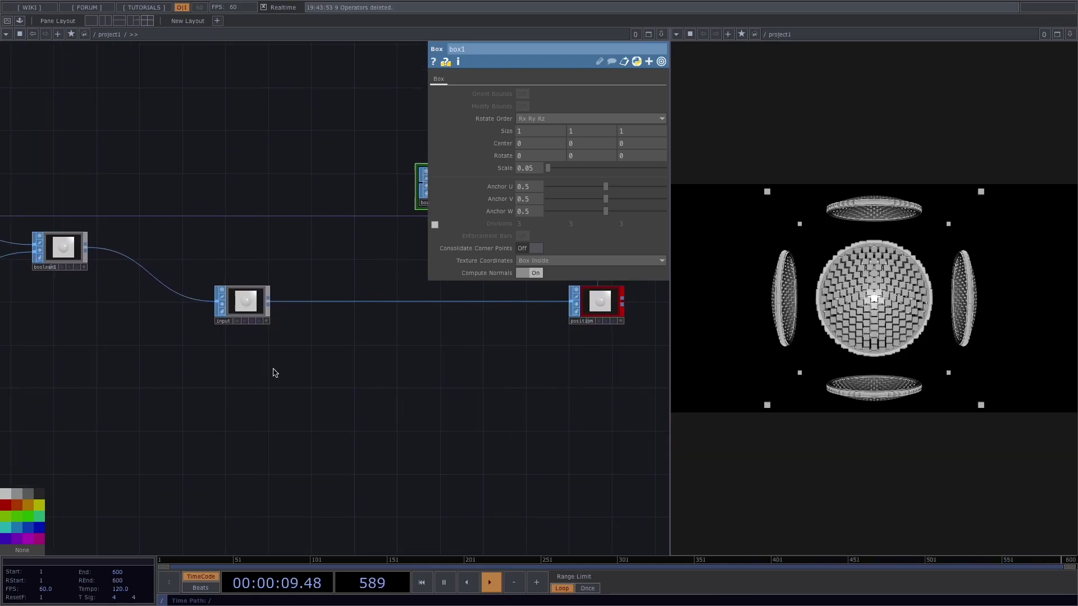
{"action": "left_click_drag", "start_coordinate": [273, 372], "coordinate": [320, 344]}
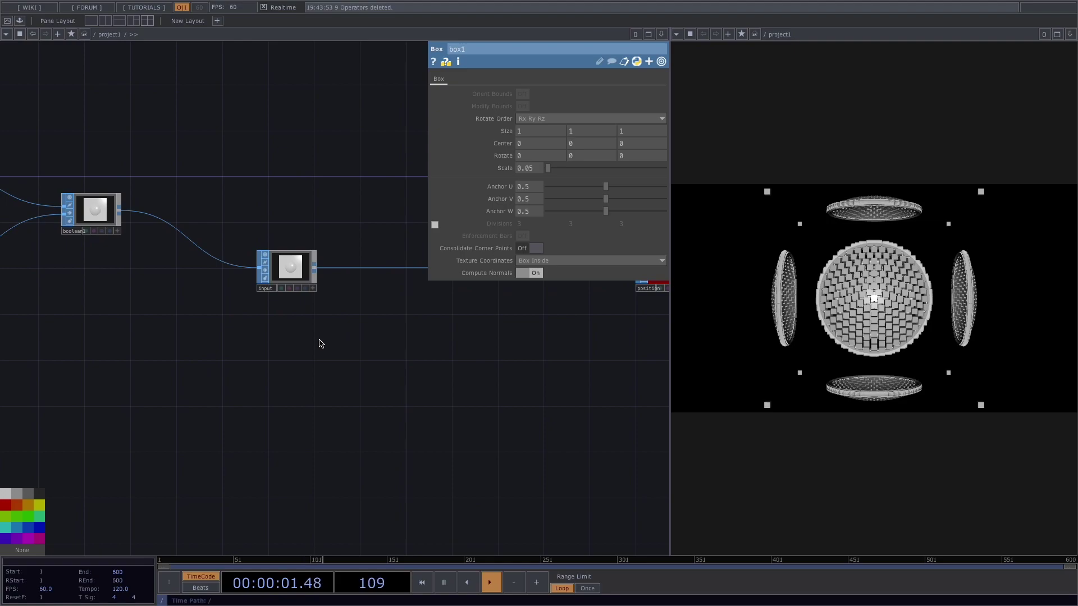
Add a Noise TOP below the Null SOP named input
{"action": "key", "text": "Tab"}
{"action": "key", "text": "Tab"}
{"action": "key", "text": "shift+Tab"}
{"action": "key", "text": "shift+Tab"}
{"action": "key", "text": "shift+Tab"}
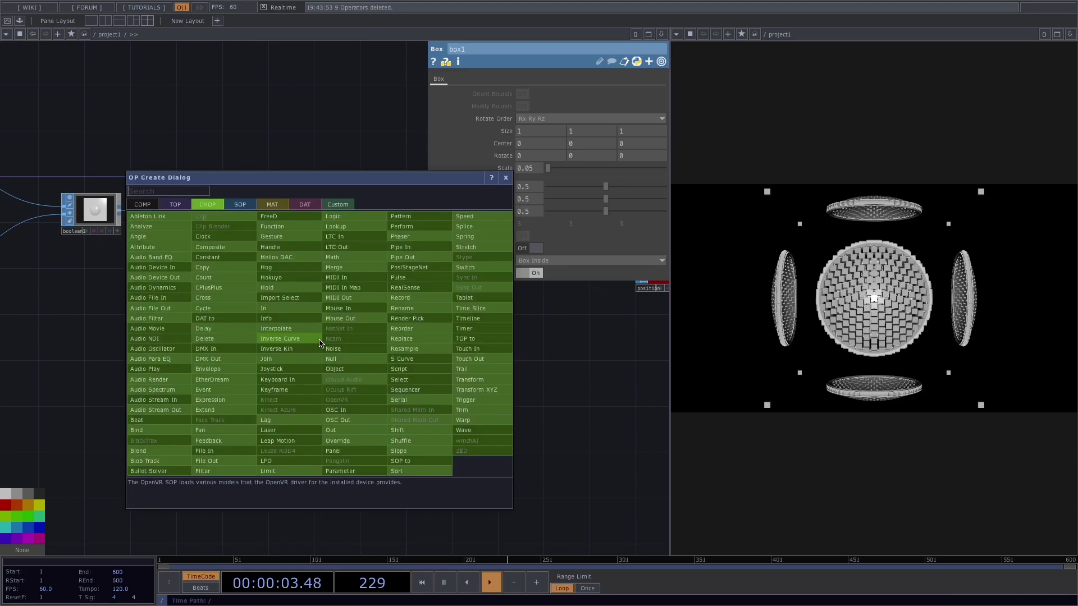
{"action": "type", "text": "noi"}
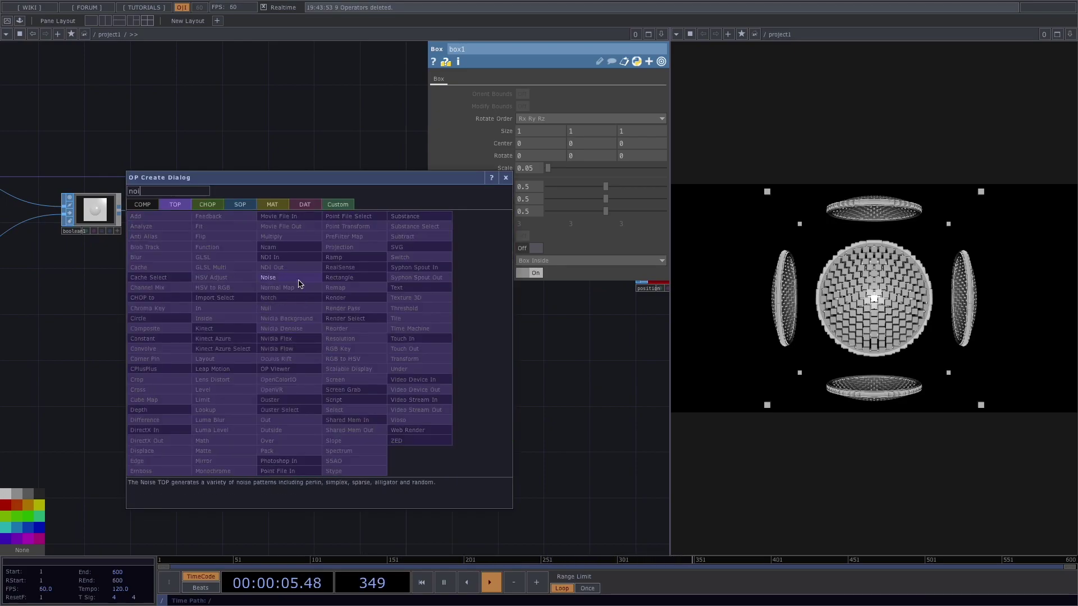
{"action": "left_click", "coordinate": [268, 277]}
{"action": "left_click", "coordinate": [288, 362]}
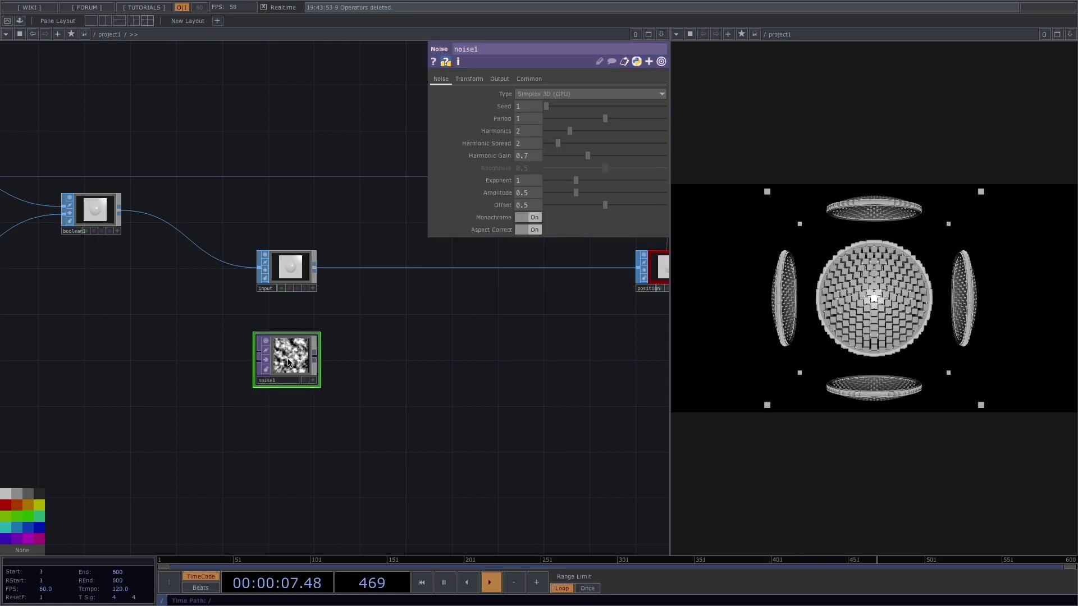
Set the Noise TOP's resolution to the input operator's number of points by expression for the width, and 1 for the height
{"action": "scroll", "coordinate": [288, 362], "scroll_direction": "up", "scroll_amount": 2}
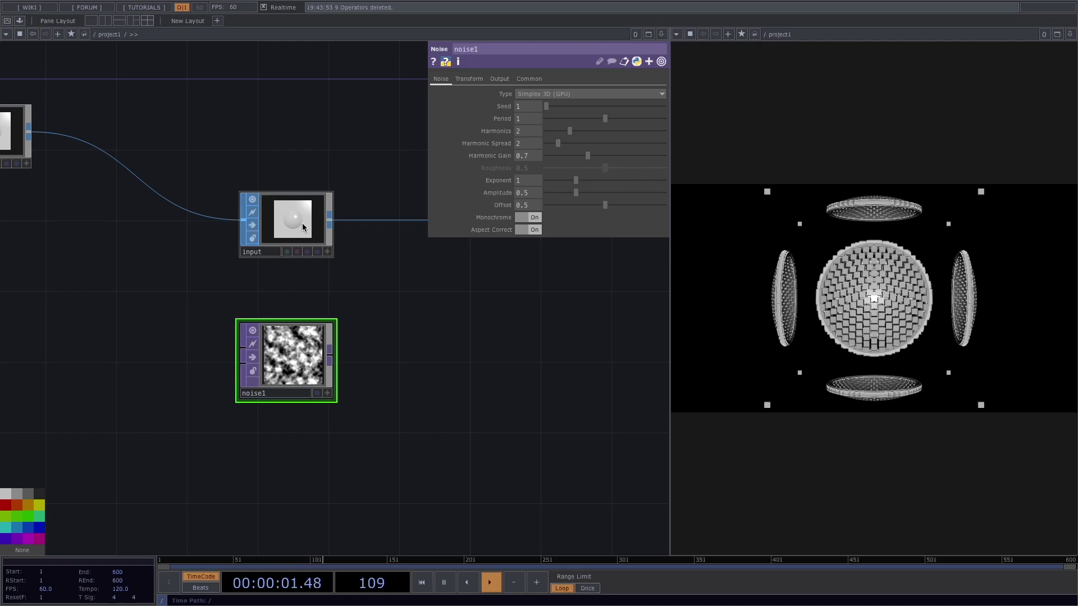
{"action": "left_click", "coordinate": [543, 80]}
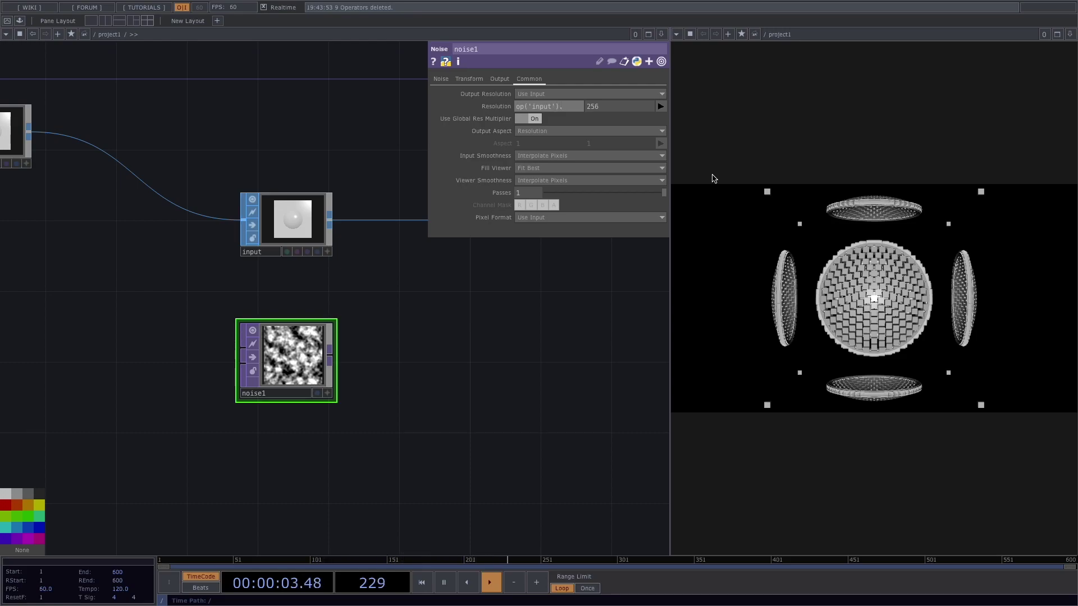
{"action": "type", "text": "Points"}
{"action": "key", "text": "Return"}
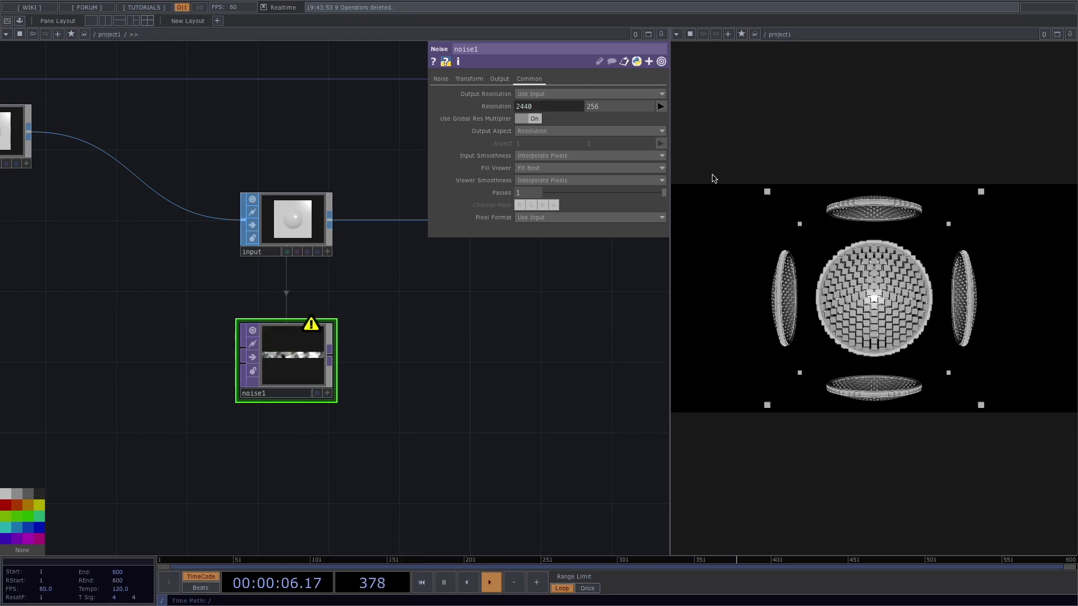
{"action": "left_click", "coordinate": [622, 110]}
{"action": "type", "text": "1"}
{"action": "key", "text": "Return"}
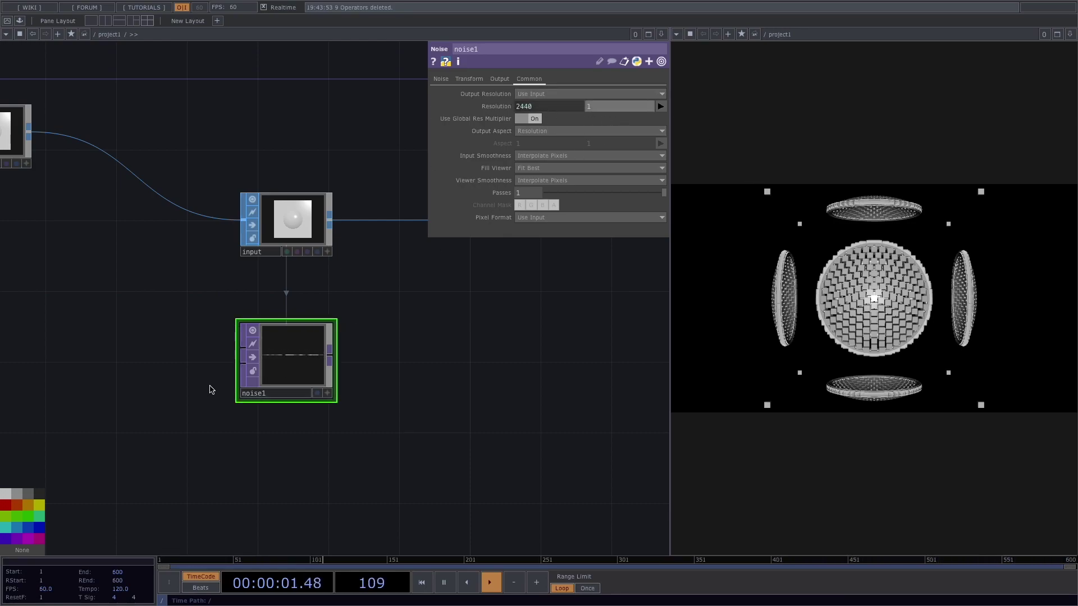
Add a Null TOP fed by the Noise, name it scale and colour the node red
{"action": "scroll", "coordinate": [465, 400], "scroll_direction": "down", "scroll_amount": 2}
{"action": "middle_click_drag", "start_coordinate": [465, 399], "coordinate": [101, 361]}
{"action": "left_click", "coordinate": [105, 326]}
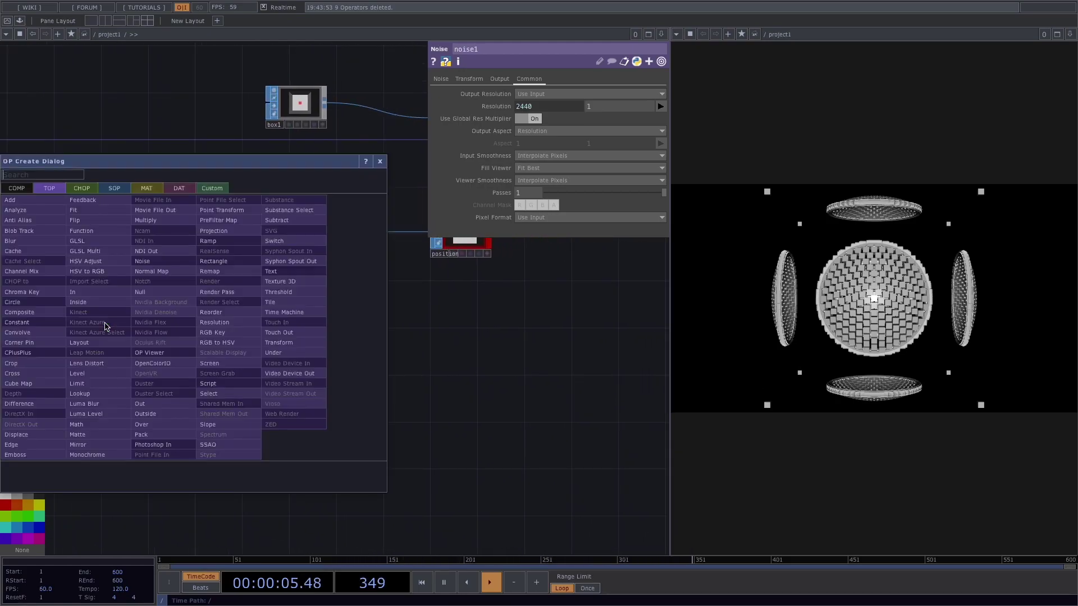
{"action": "left_click", "coordinate": [151, 294]}
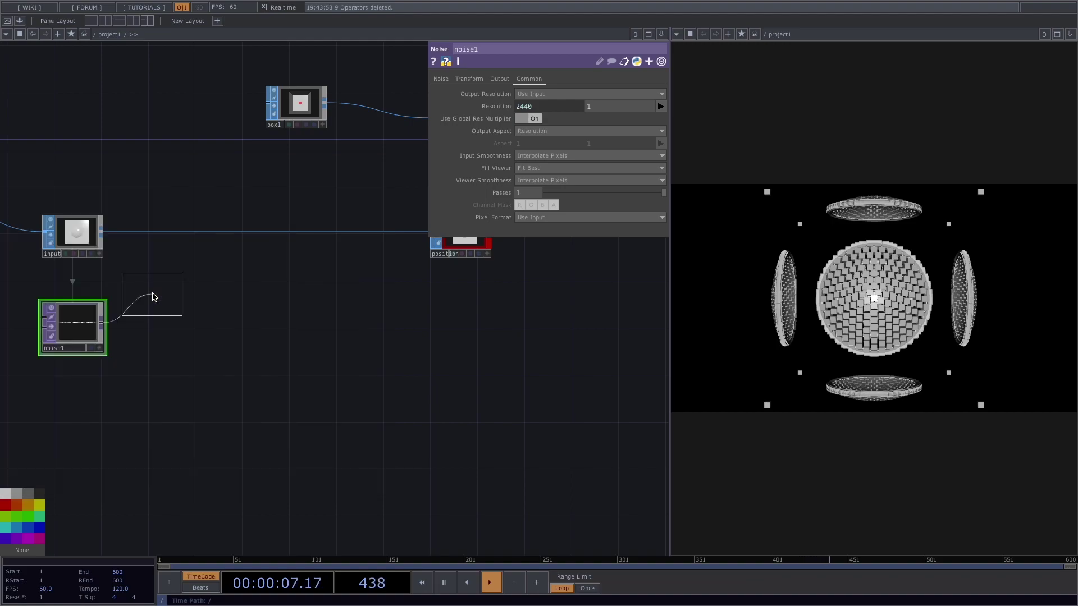
{"action": "left_click", "coordinate": [461, 331]}
{"action": "left_click", "coordinate": [447, 336]}
{"action": "type", "text": "scale"}
{"action": "key", "text": "Return"}
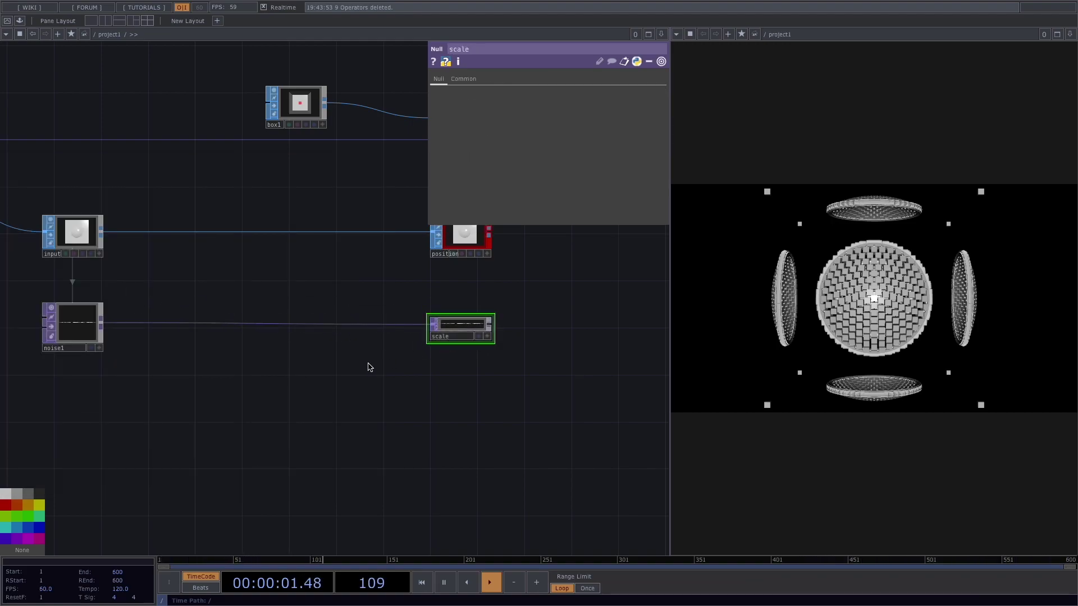
{"action": "left_click", "coordinate": [4, 509]}
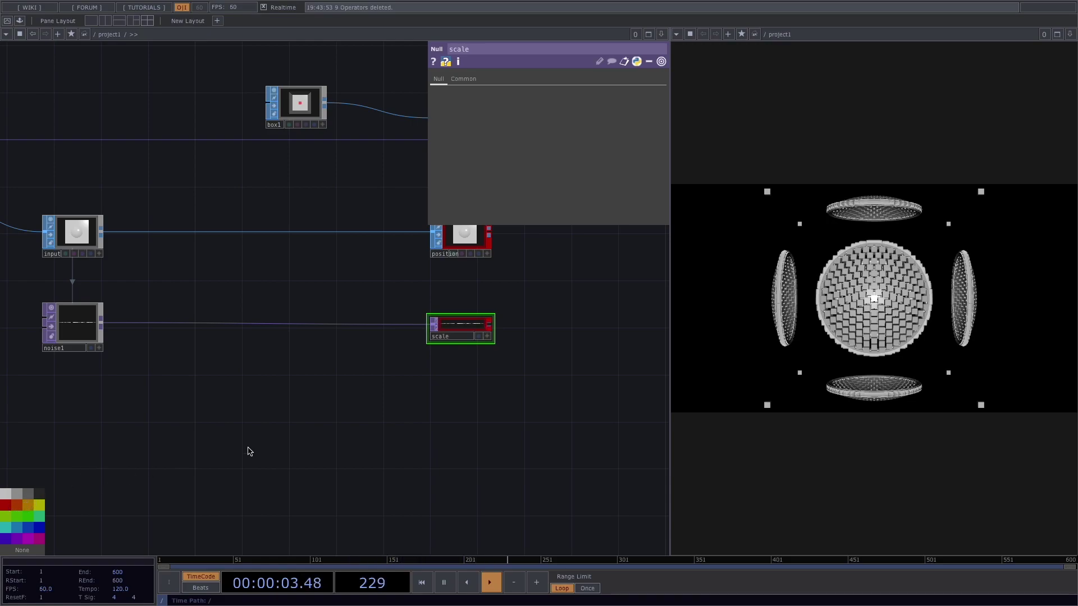
Turn off Monochrome on the Noise TOP so its colour channels differ
{"action": "scroll", "coordinate": [247, 452], "scroll_direction": "down", "scroll_amount": 1}
{"action": "left_click", "coordinate": [68, 330]}
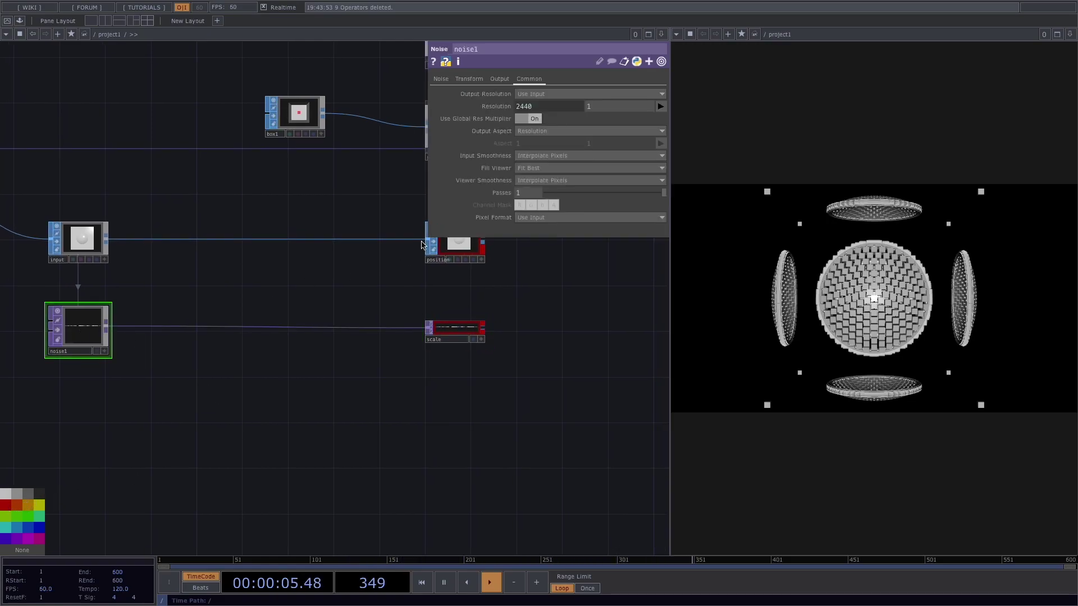
{"action": "left_click", "coordinate": [457, 81]}
{"action": "left_click", "coordinate": [442, 79]}
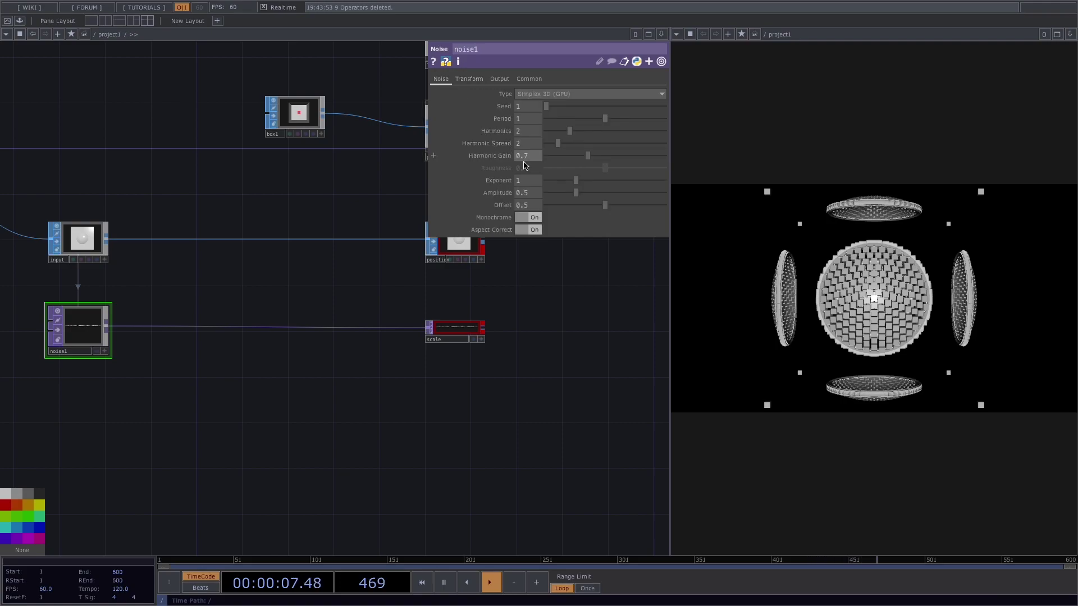
{"action": "left_click", "coordinate": [522, 219]}
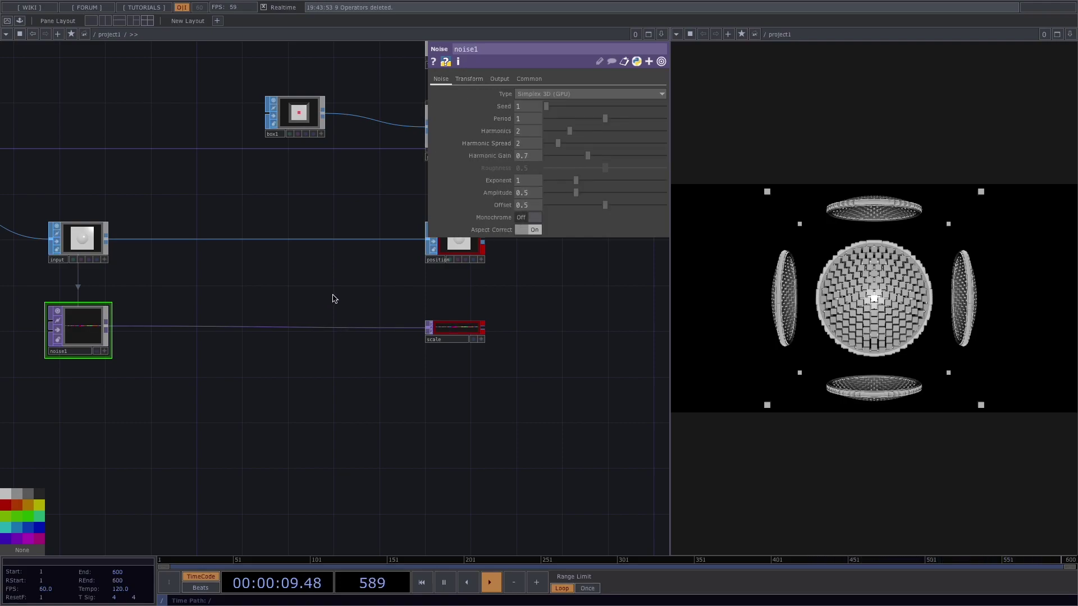
Assign the scale null as the geometry's instance Scale OP and map Scale X, Y and Z to r, g and b
{"action": "left_click_drag", "start_coordinate": [333, 299], "coordinate": [197, 301]}
{"action": "left_click", "coordinate": [330, 135]}
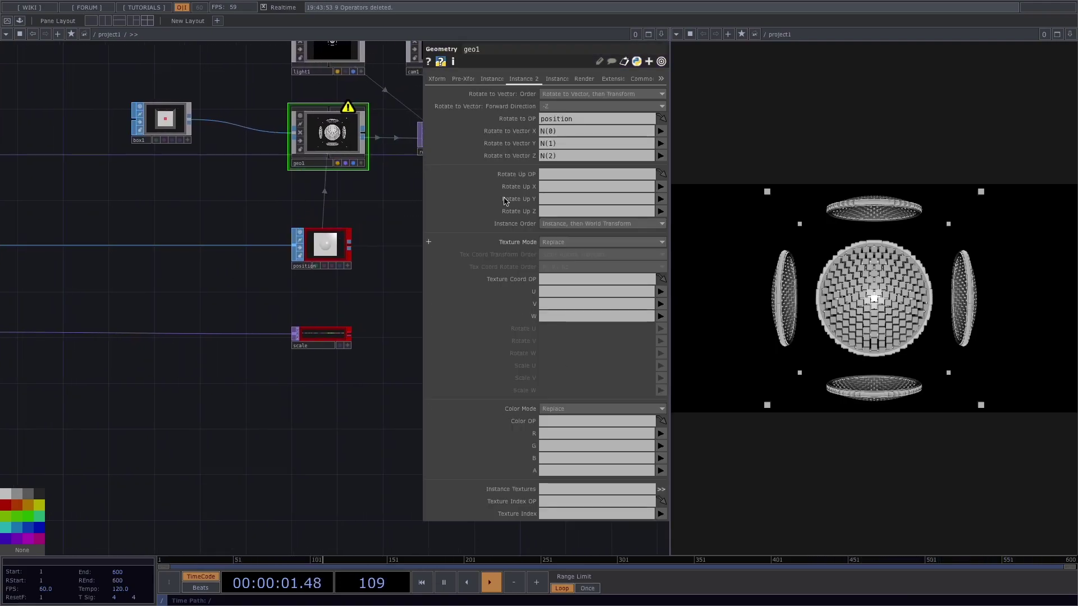
{"action": "left_click", "coordinate": [492, 79]}
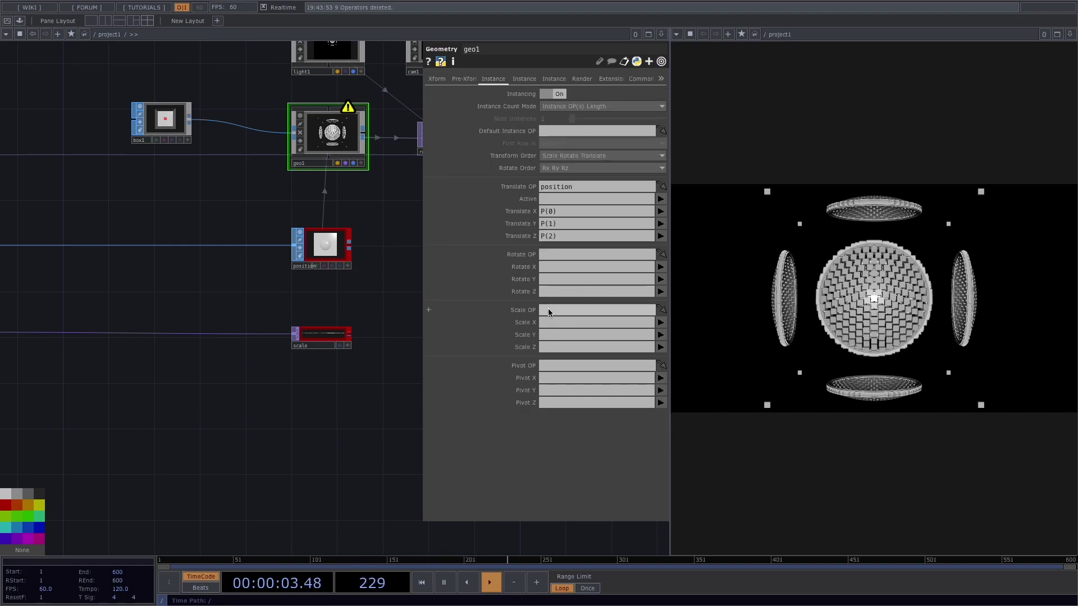
{"action": "left_click_drag", "start_coordinate": [322, 334], "coordinate": [577, 310]}
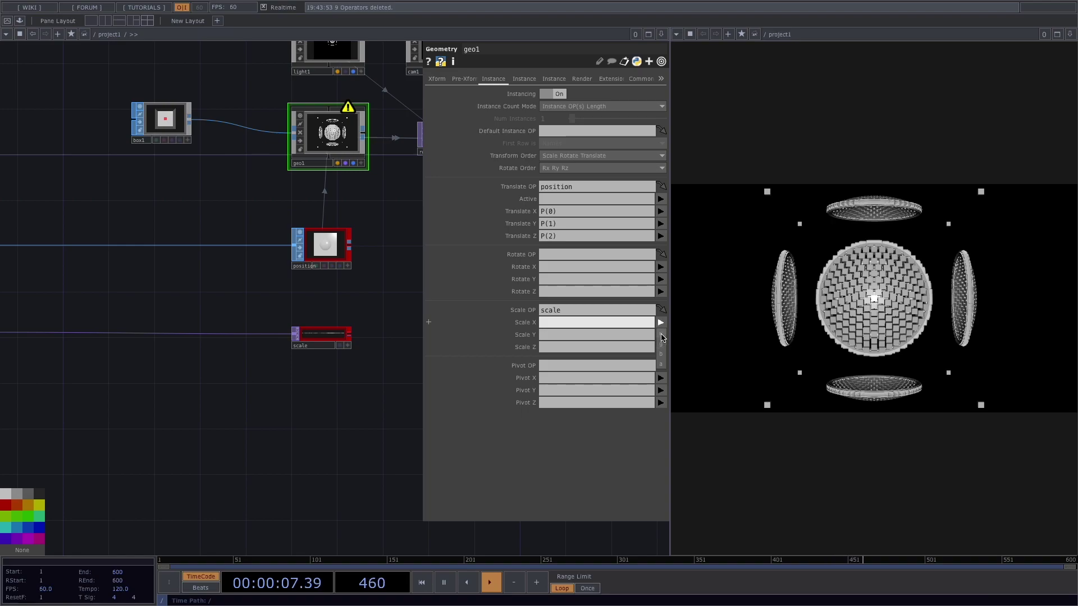
{"action": "left_click", "coordinate": [661, 338]}
{"action": "mouse_move", "coordinate": [662, 338]}
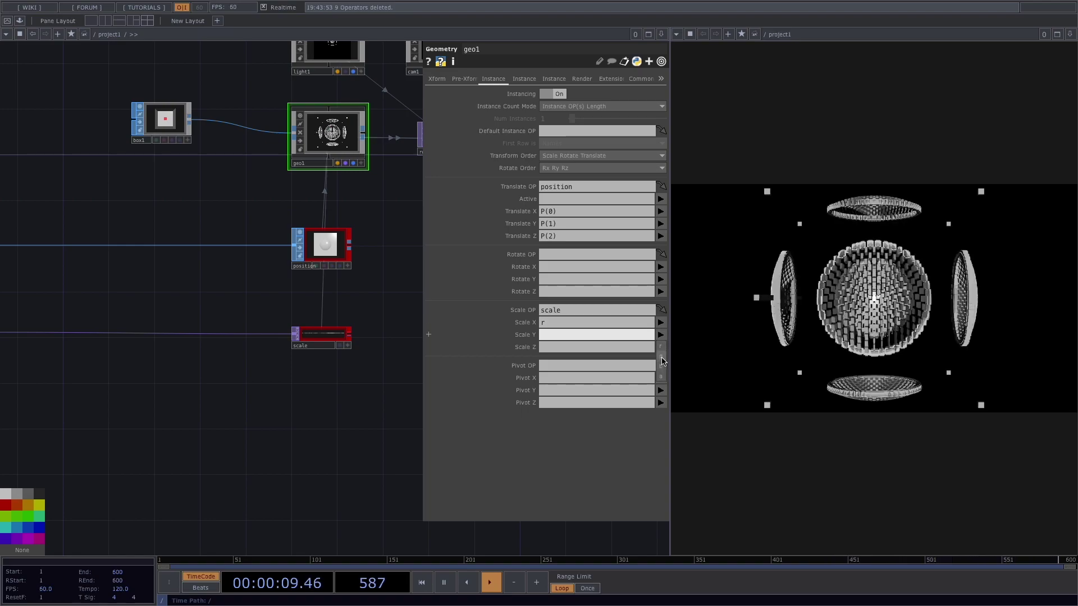
{"action": "left_click", "coordinate": [662, 359]}
{"action": "left_click", "coordinate": [661, 379]}
Insert a Math TOP on the connection between the Noise and the scale null
{"action": "left_click_drag", "start_coordinate": [258, 409], "coordinate": [349, 406]}
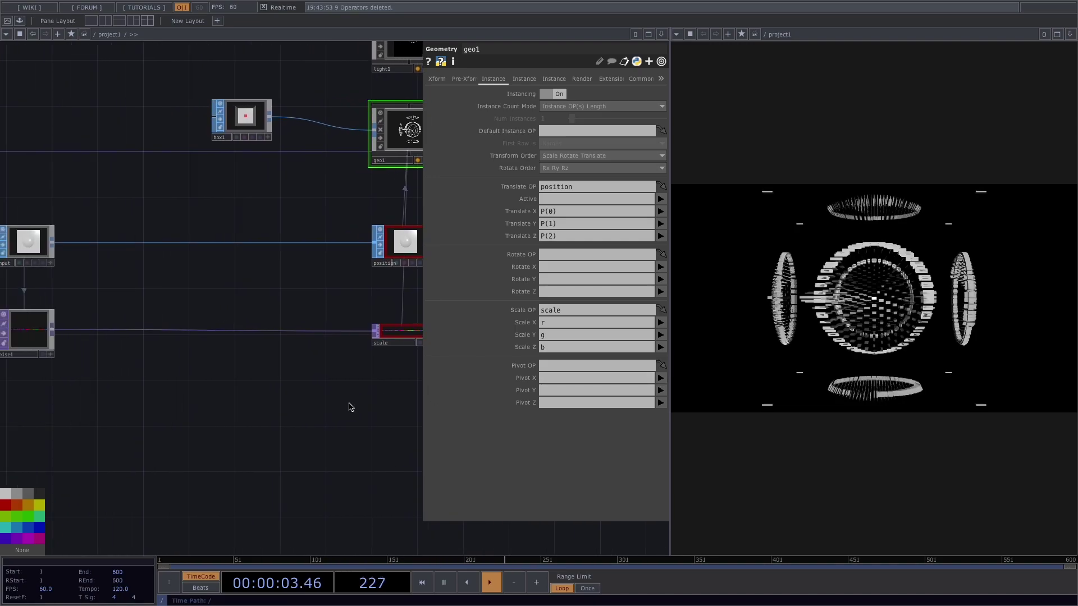
{"action": "scroll", "coordinate": [252, 360], "scroll_direction": "up", "scroll_amount": 2}
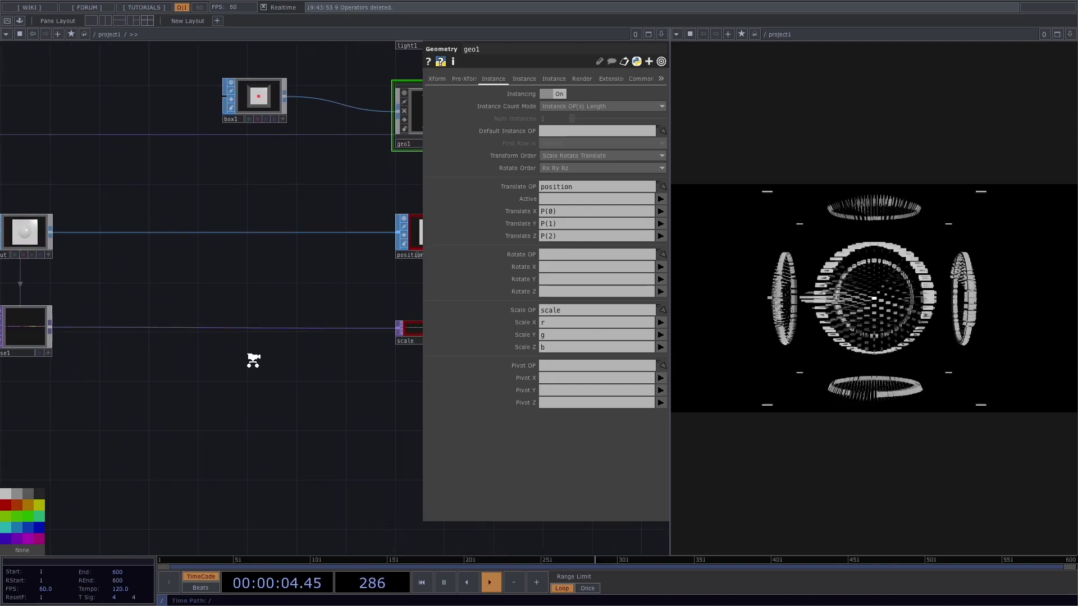
{"action": "right_click", "coordinate": [228, 330]}
{"action": "left_click", "coordinate": [253, 316]}
{"action": "type", "text": "math"}
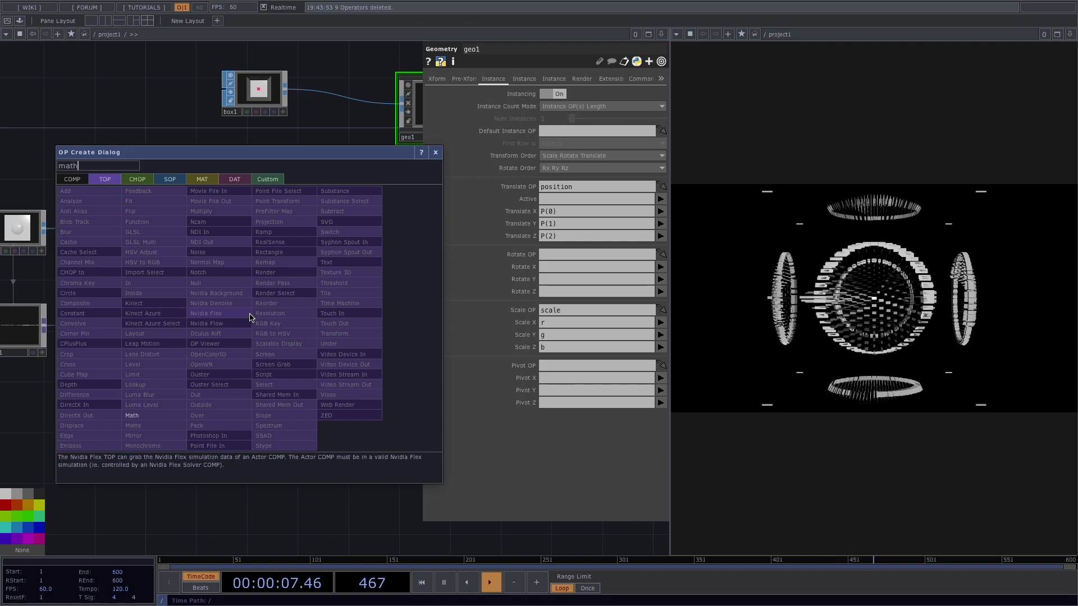
{"action": "left_click", "coordinate": [163, 416]}
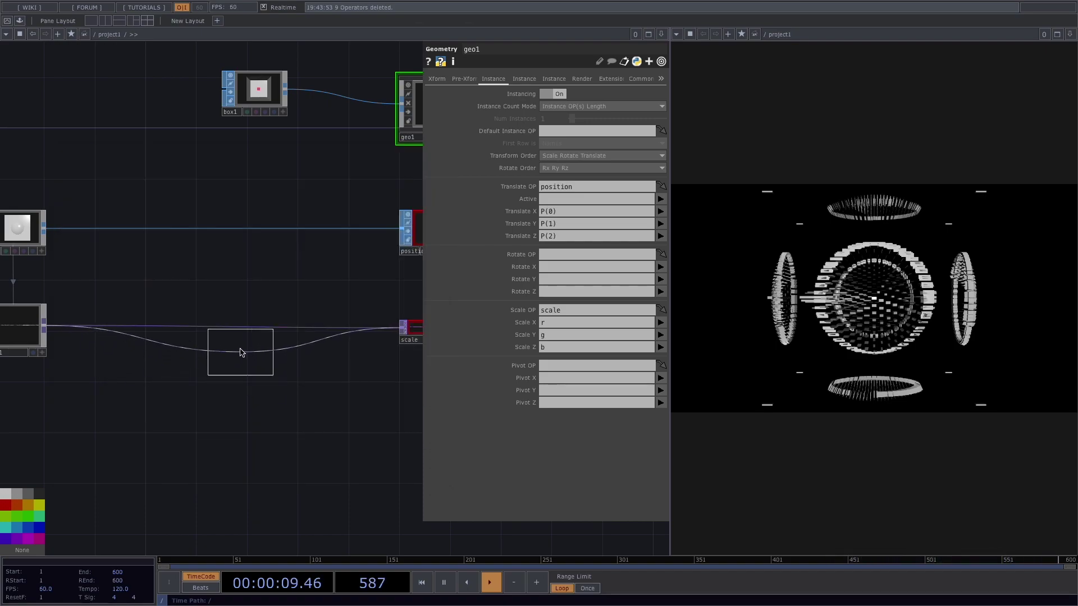
{"action": "left_click", "coordinate": [241, 344]}
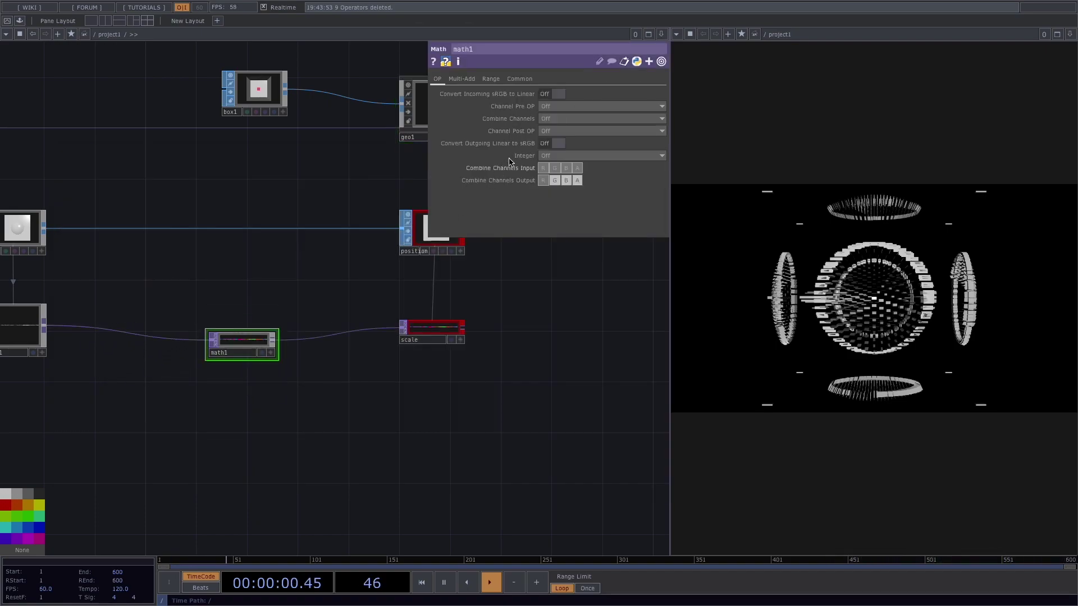
Set the lower To Range value of the Math TOP to 0.5
{"action": "left_click", "coordinate": [491, 79]}
{"action": "left_click", "coordinate": [559, 111]}
{"action": "type", "text": "."}
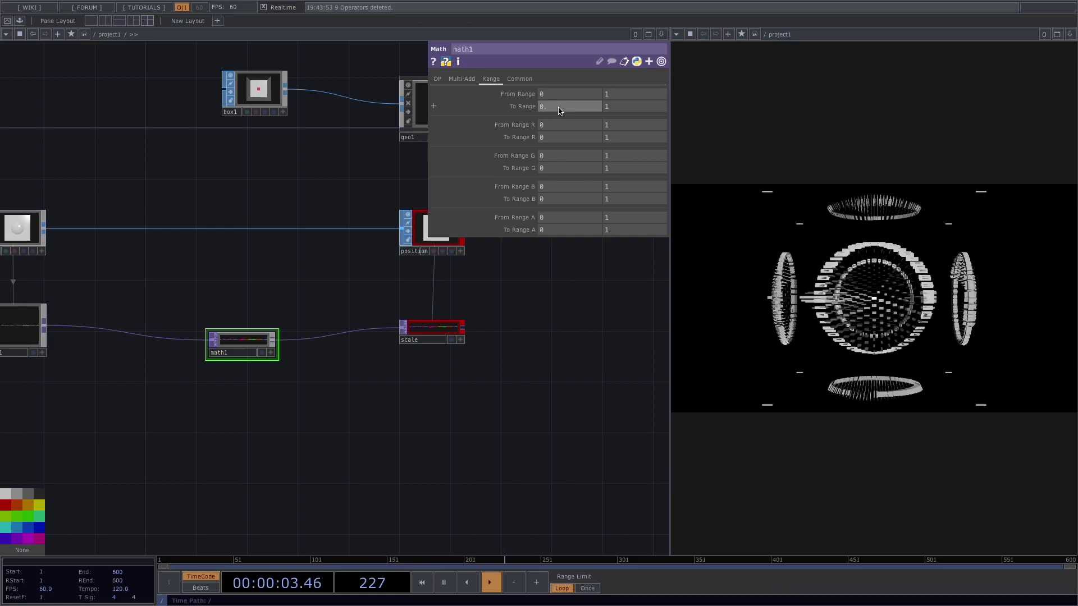
{"action": "type", "text": "5"}
{"action": "key", "text": "Return"}
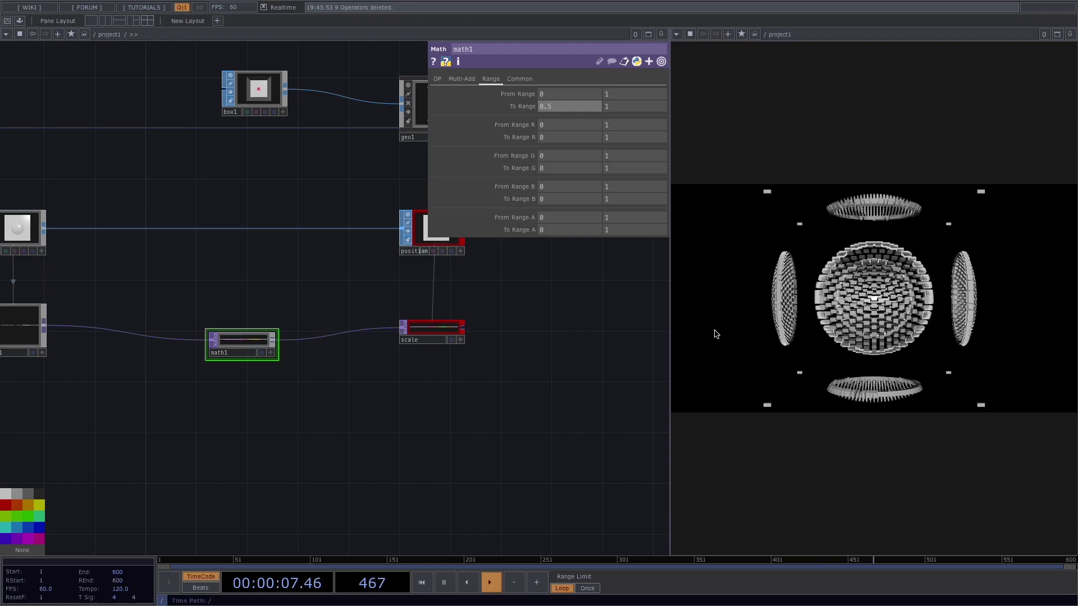
Set the Noise TOP's amplitude to 1.276 and its period to 1.057
{"action": "left_click_drag", "start_coordinate": [395, 411], "coordinate": [550, 417]}
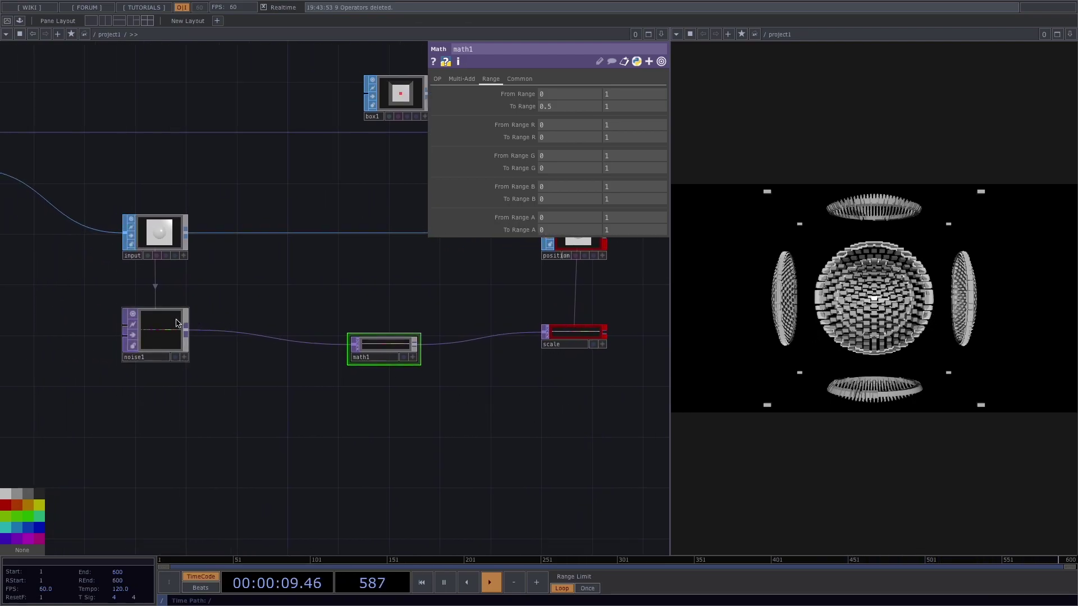
{"action": "left_click", "coordinate": [175, 330]}
{"action": "left_click_drag", "start_coordinate": [576, 195], "coordinate": [622, 194]}
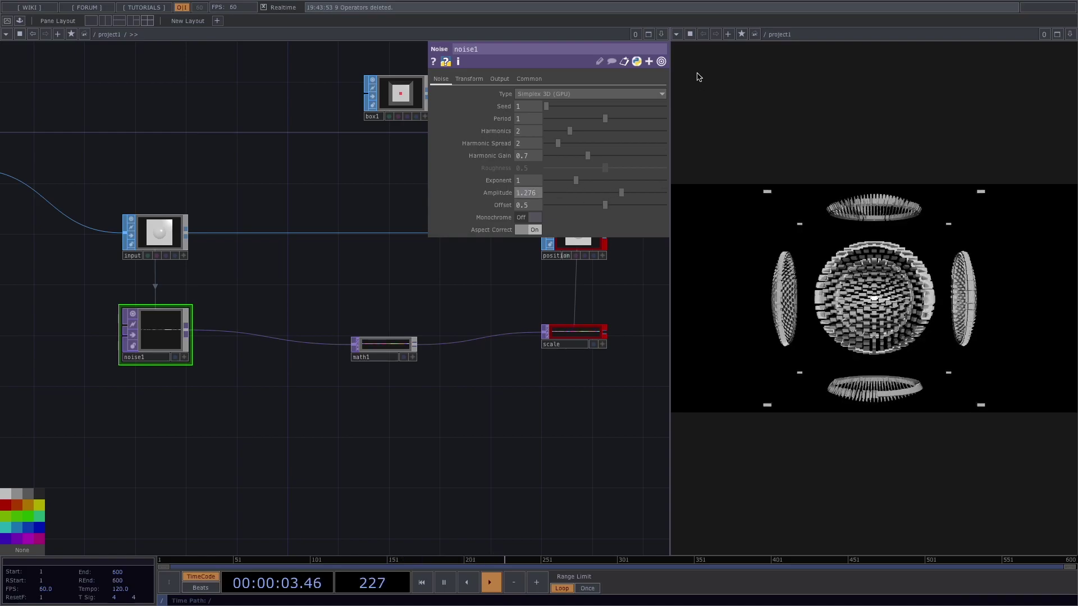
{"action": "left_click_drag", "start_coordinate": [606, 119], "coordinate": [627, 129]}
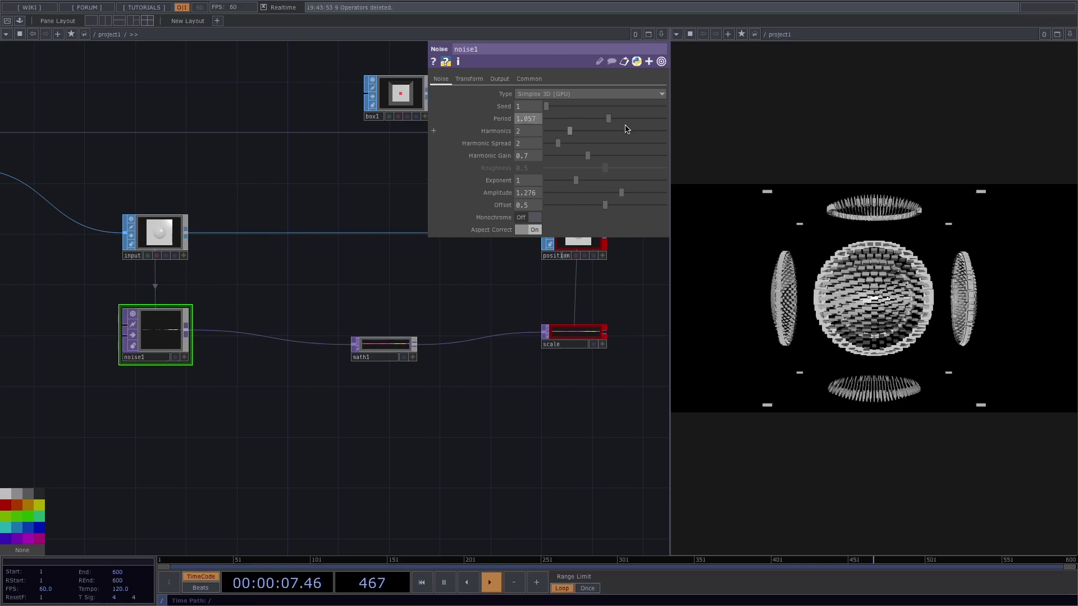
Try the 16-bit float (RGBA) pixel format on the Noise TOP, then set it to 32-bit float (RGBA)
{"action": "left_click", "coordinate": [525, 80]}
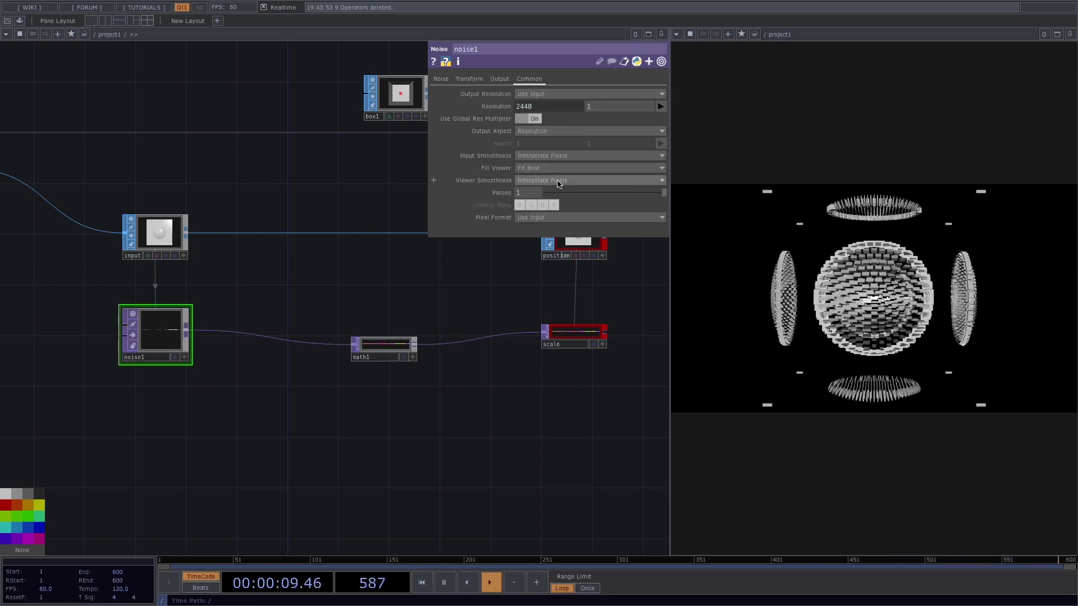
{"action": "left_click", "coordinate": [551, 218]}
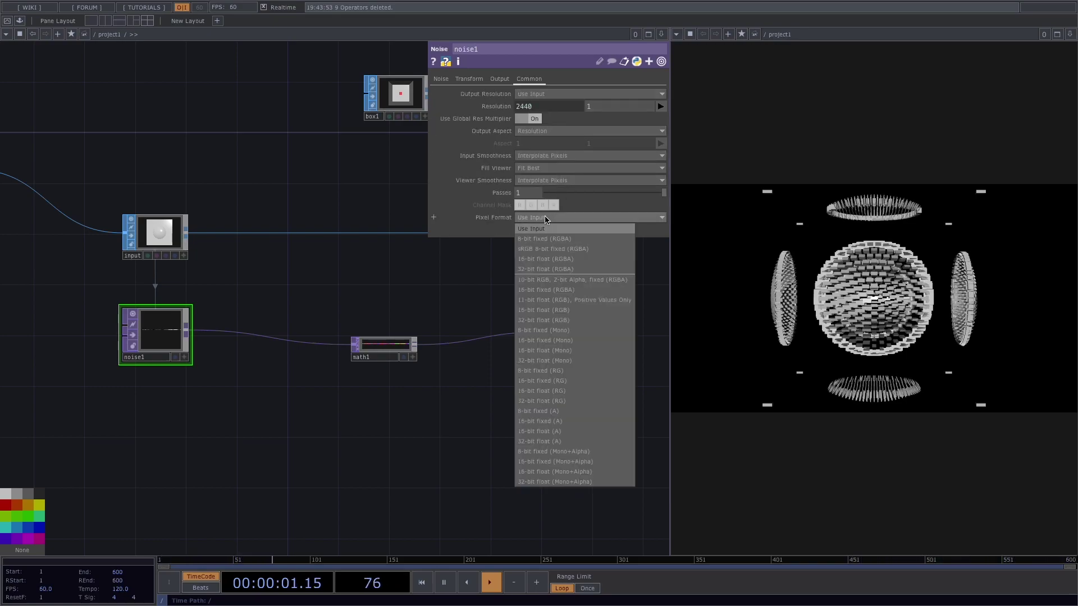
{"action": "left_click", "coordinate": [550, 259]}
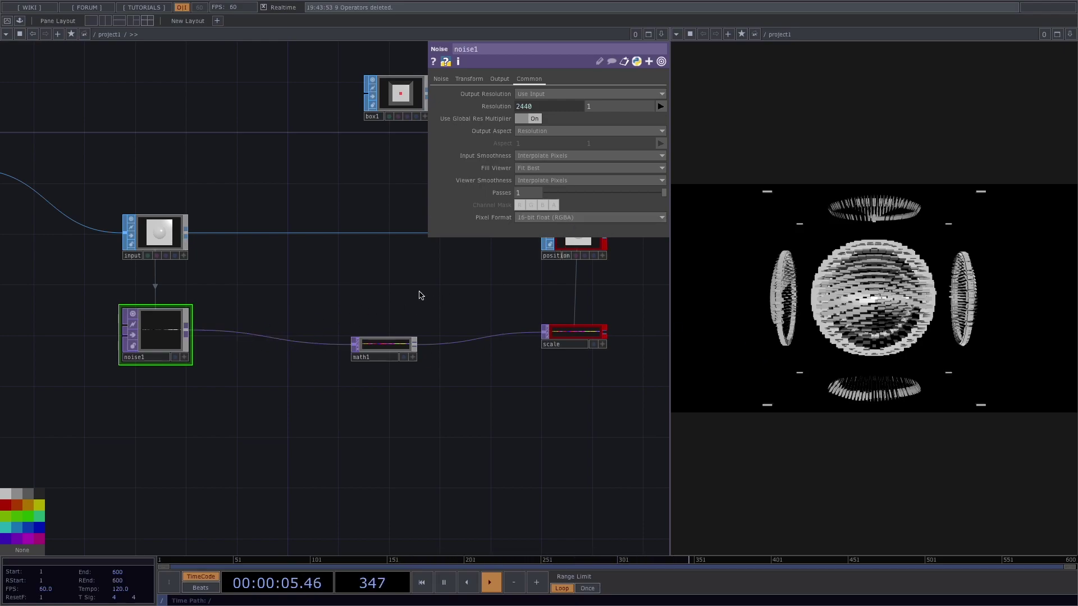
{"action": "left_click", "coordinate": [572, 217]}
{"action": "left_click", "coordinate": [564, 268]}
Set the Noise TOP's period to 0.952 and its amplitude to 1.819
{"action": "left_click", "coordinate": [440, 80]}
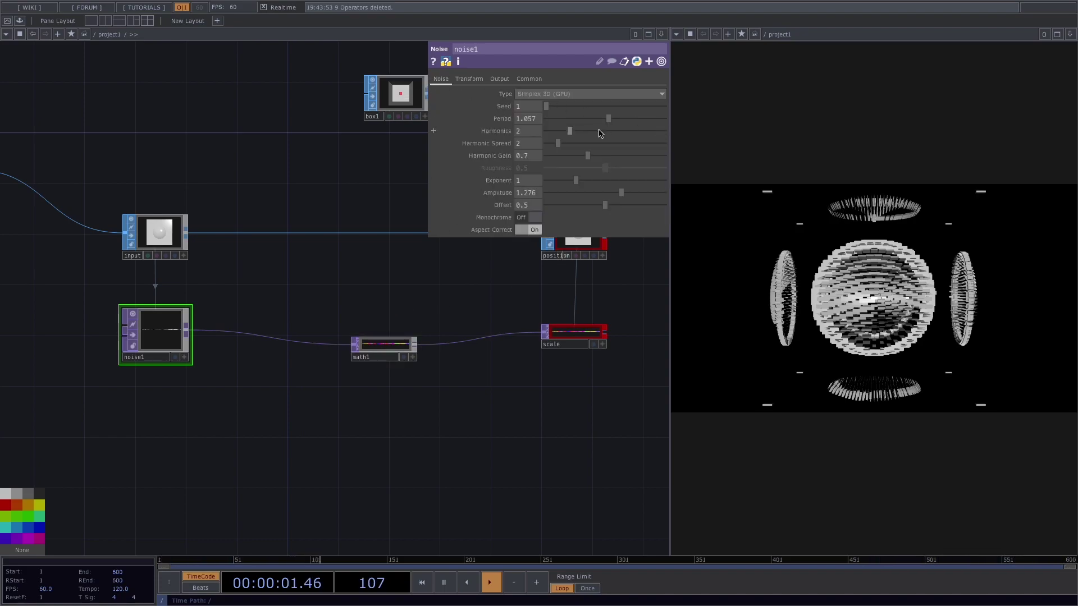
{"action": "mouse_move", "coordinate": [607, 118]}
{"action": "left_mouse_down"}
{"action": "mouse_move", "coordinate": [628, 119]}
{"action": "mouse_move", "coordinate": [601, 120]}
{"action": "left_mouse_up"}
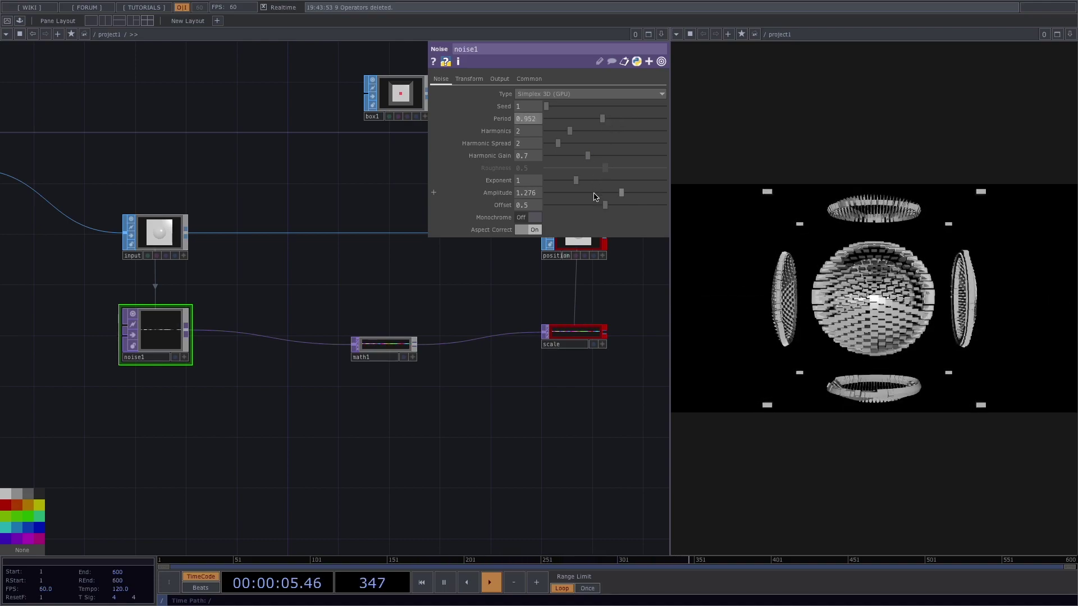
{"action": "left_click_drag", "start_coordinate": [619, 193], "coordinate": [655, 192]}
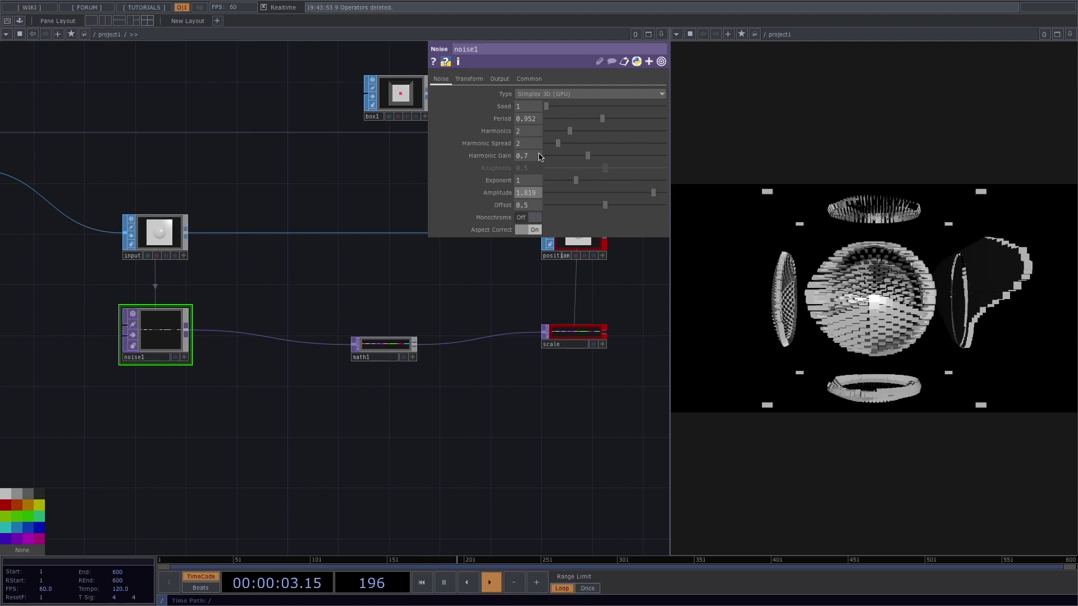
Try the 8-bit fixed (RGBA) pixel format on the Noise TOP, then return it to 32-bit float (RGBA)
{"action": "left_click", "coordinate": [529, 78]}
{"action": "left_click", "coordinate": [535, 219]}
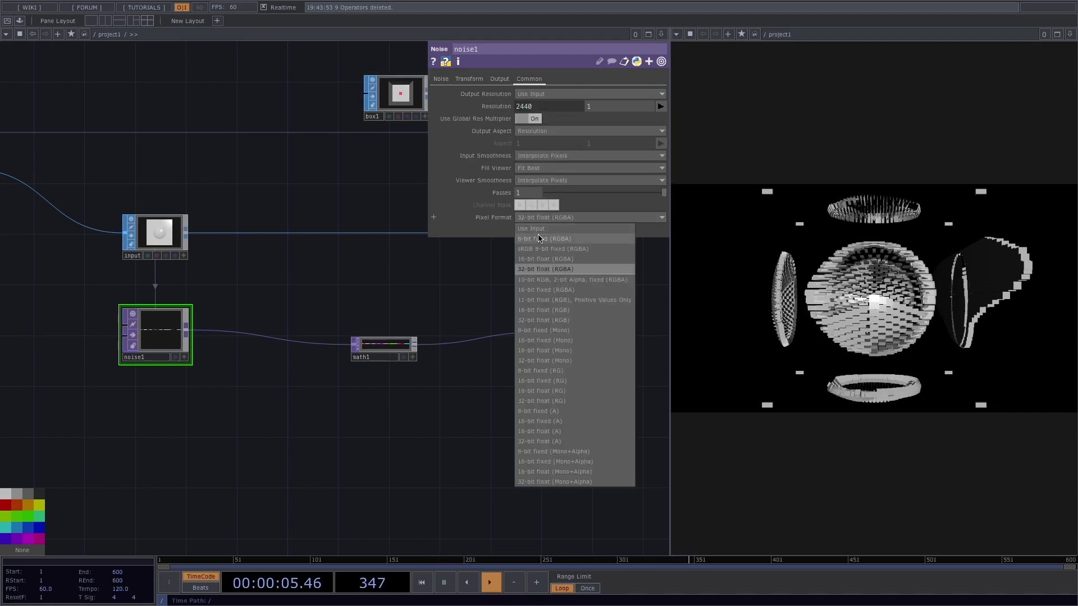
{"action": "left_click", "coordinate": [540, 240]}
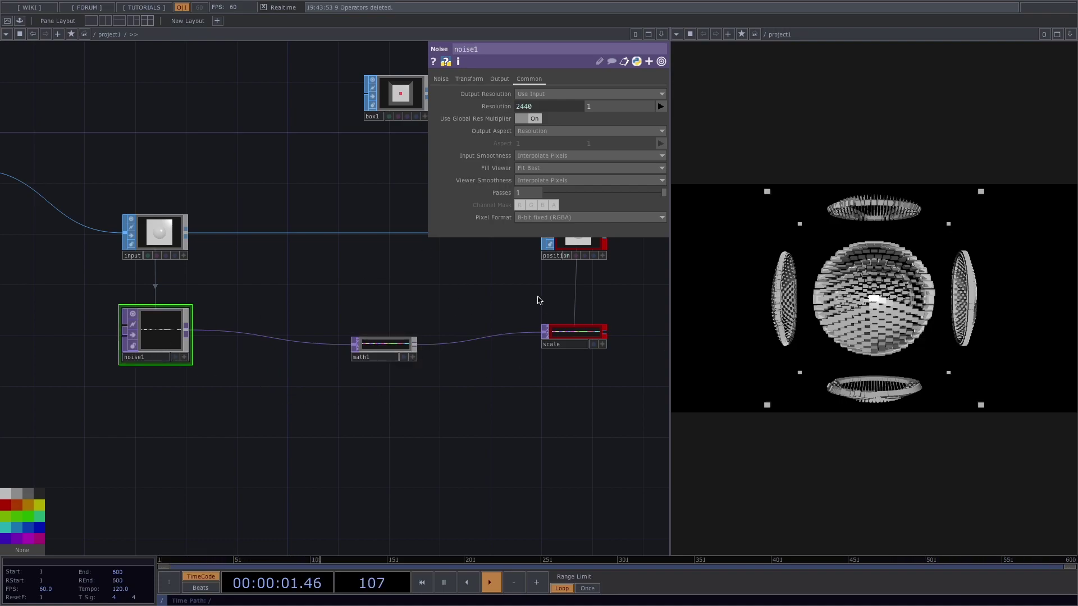
{"action": "left_click", "coordinate": [561, 219]}
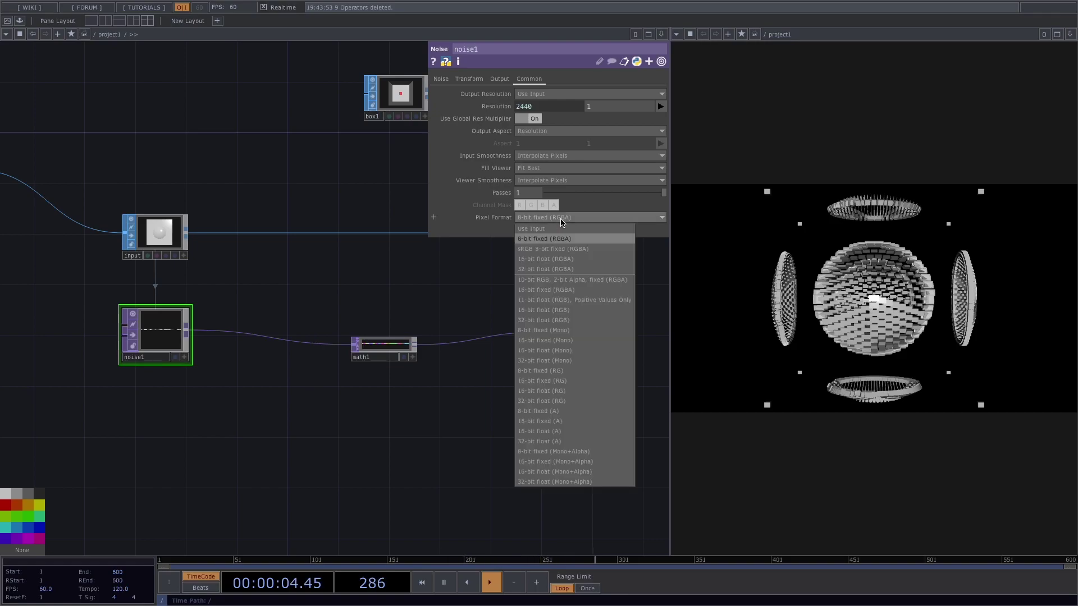
{"action": "left_click", "coordinate": [550, 268]}
Set the Noise TOP's period to 0.476
{"action": "left_click", "coordinate": [441, 79]}
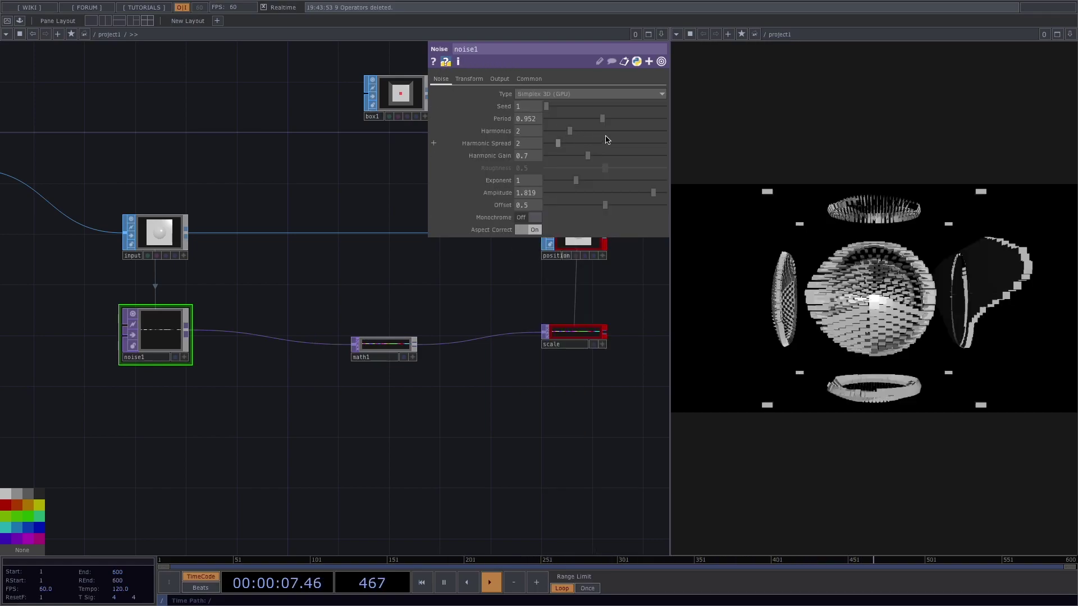
{"action": "left_click_drag", "start_coordinate": [602, 119], "coordinate": [574, 122]}
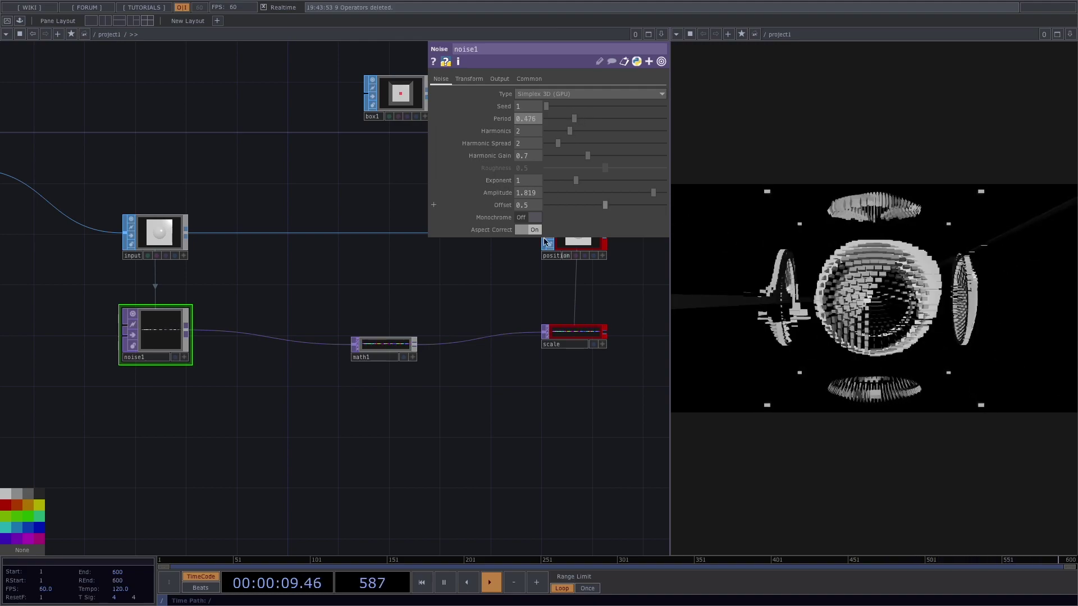
Speed up the geo1 Geometry COMP's spin by multiplying the absTime.seconds expression in its Y rotation by 20
{"action": "scroll", "coordinate": [492, 318], "scroll_direction": "down", "scroll_amount": 2}
{"action": "scroll", "coordinate": [443, 368], "scroll_direction": "down", "scroll_amount": 3}
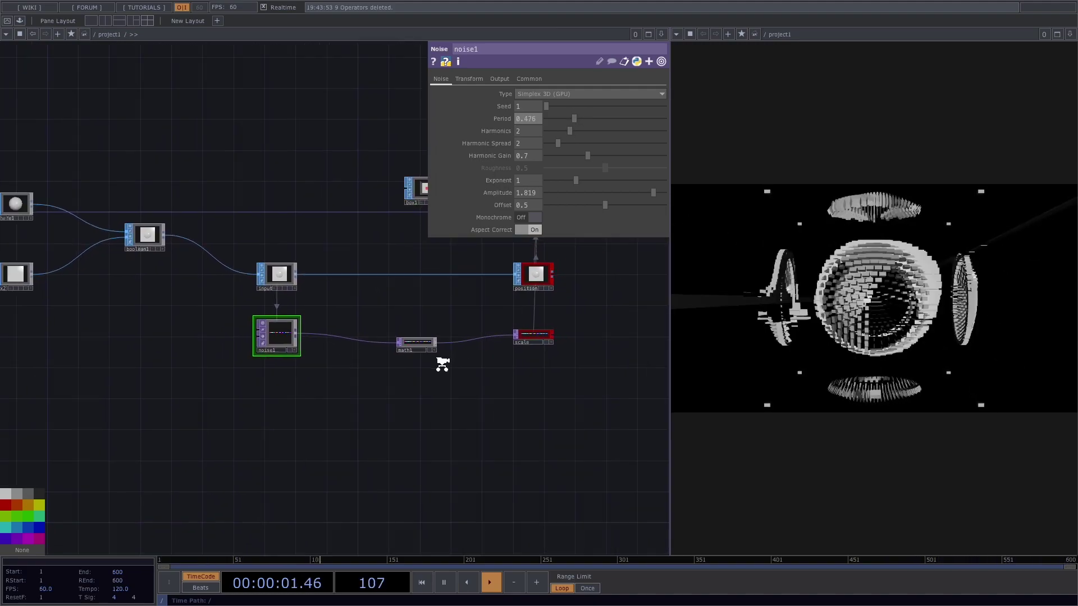
{"action": "left_click_drag", "start_coordinate": [413, 423], "coordinate": [232, 408]}
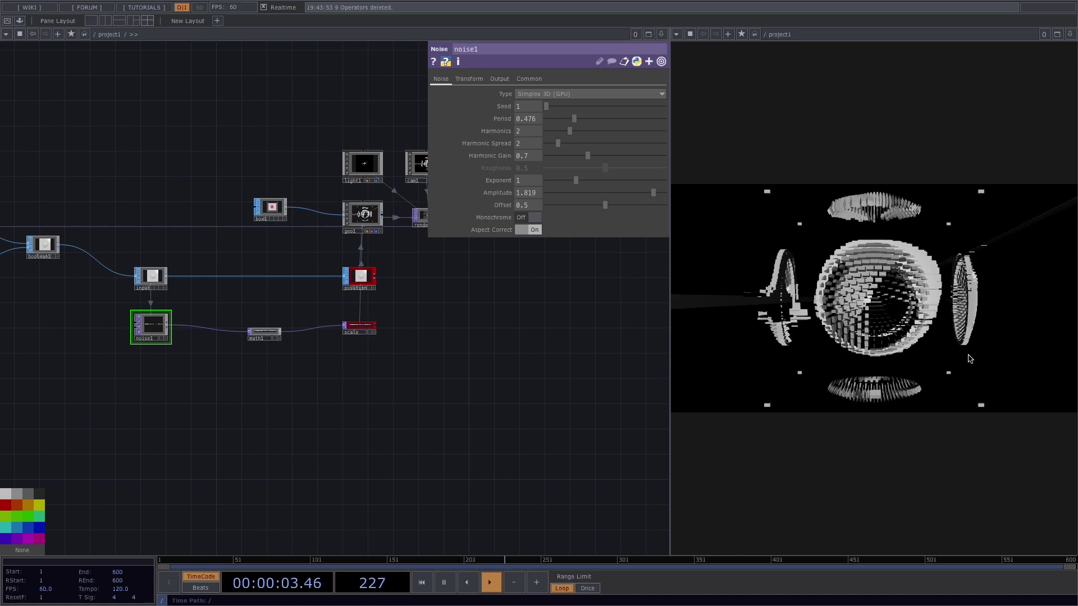
{"action": "left_click", "coordinate": [363, 219]}
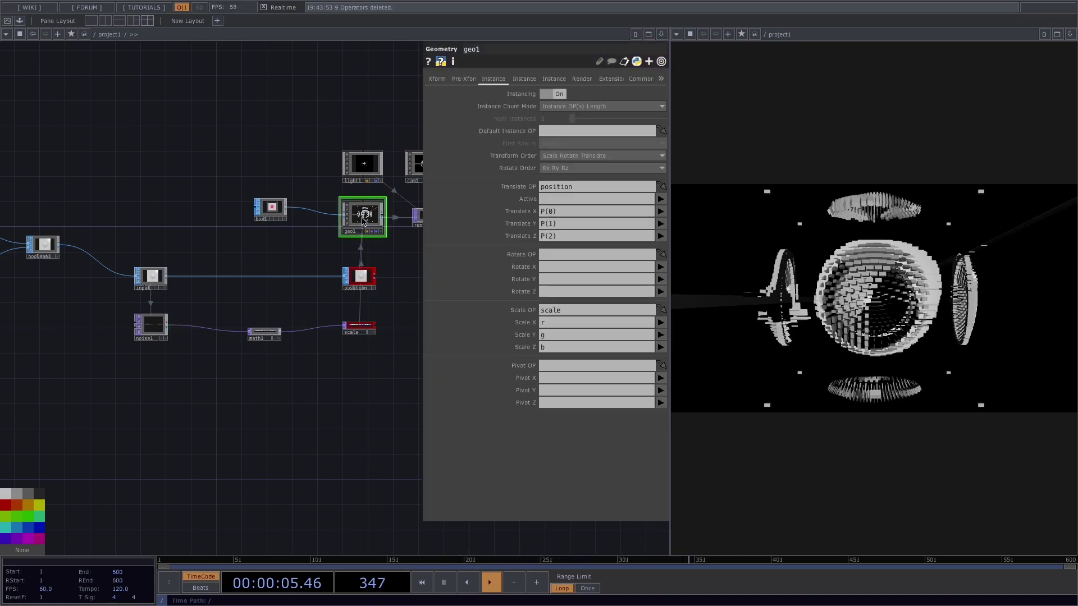
{"action": "scroll", "coordinate": [362, 220], "scroll_direction": "up", "scroll_amount": 1}
{"action": "left_click", "coordinate": [463, 79]}
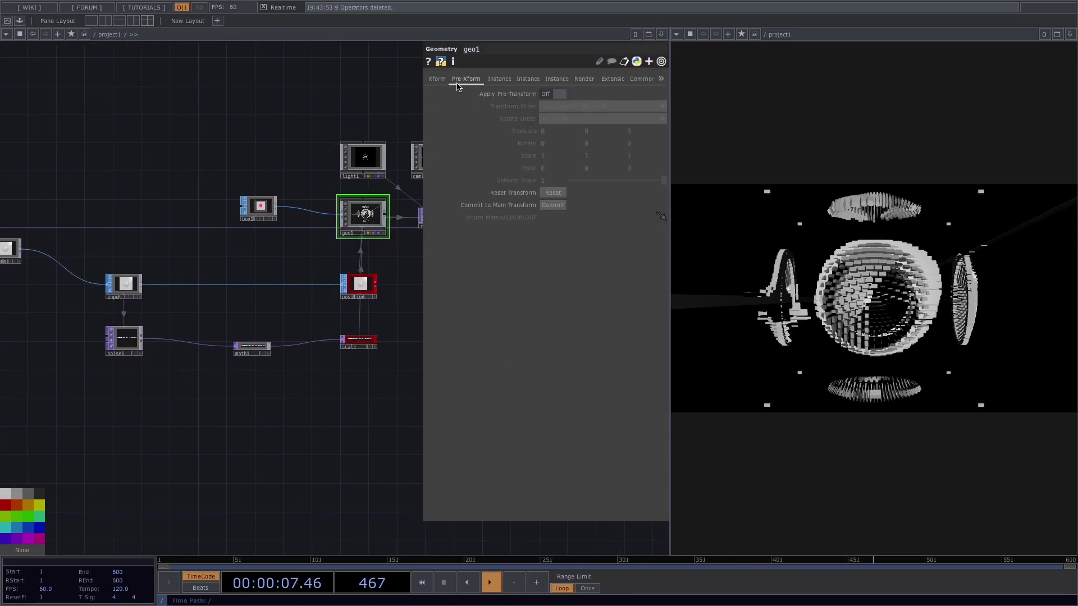
{"action": "left_click", "coordinate": [438, 78]}
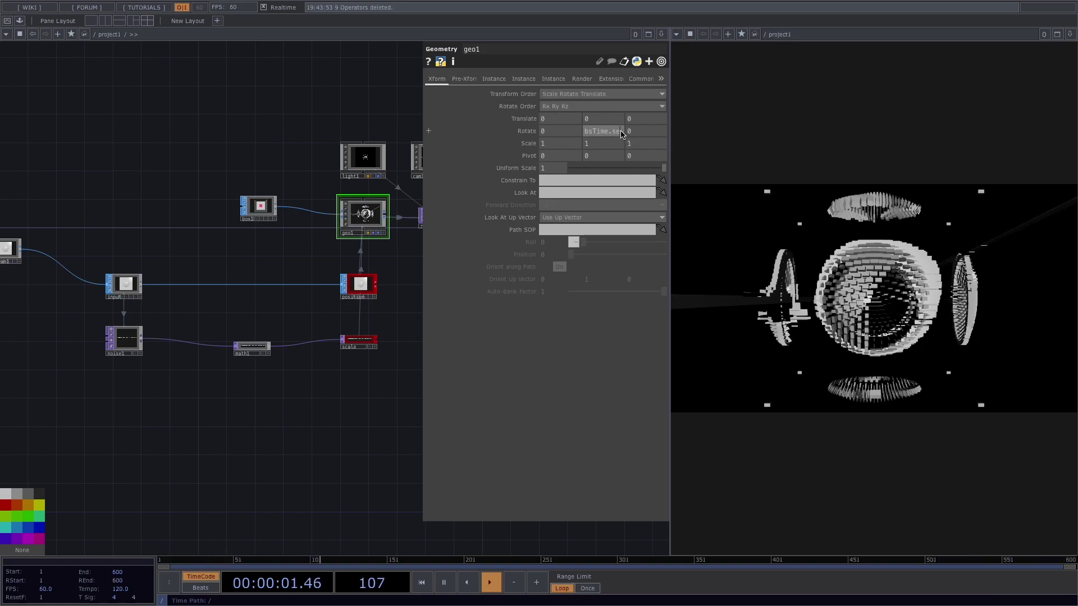
{"action": "type", "text": "20"}
{"action": "key", "text": "Return"}
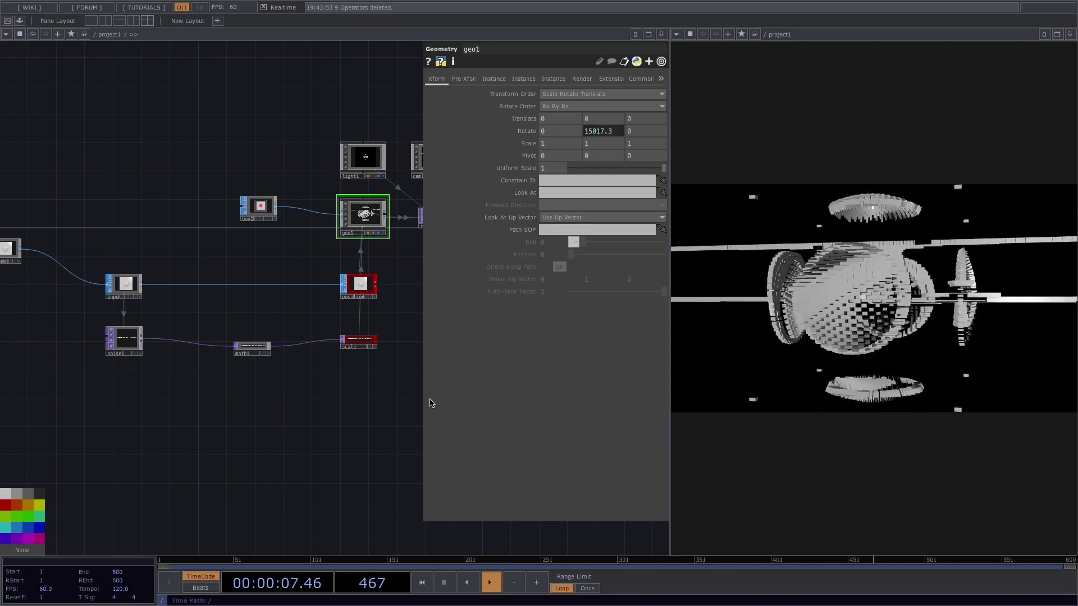
Add a Ramp TOP to the network below the noise1 operator
{"action": "scroll", "coordinate": [133, 386], "scroll_direction": "up", "scroll_amount": 2}
{"action": "scroll", "coordinate": [133, 385], "scroll_direction": "down", "scroll_amount": 5}
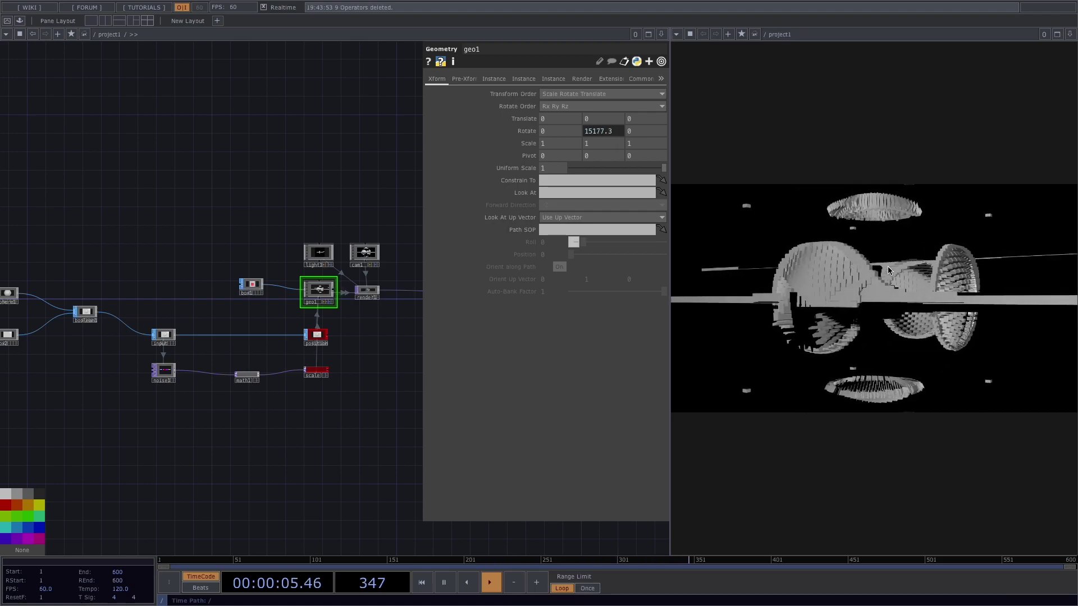
{"action": "scroll", "coordinate": [153, 489], "scroll_direction": "up", "scroll_amount": 3}
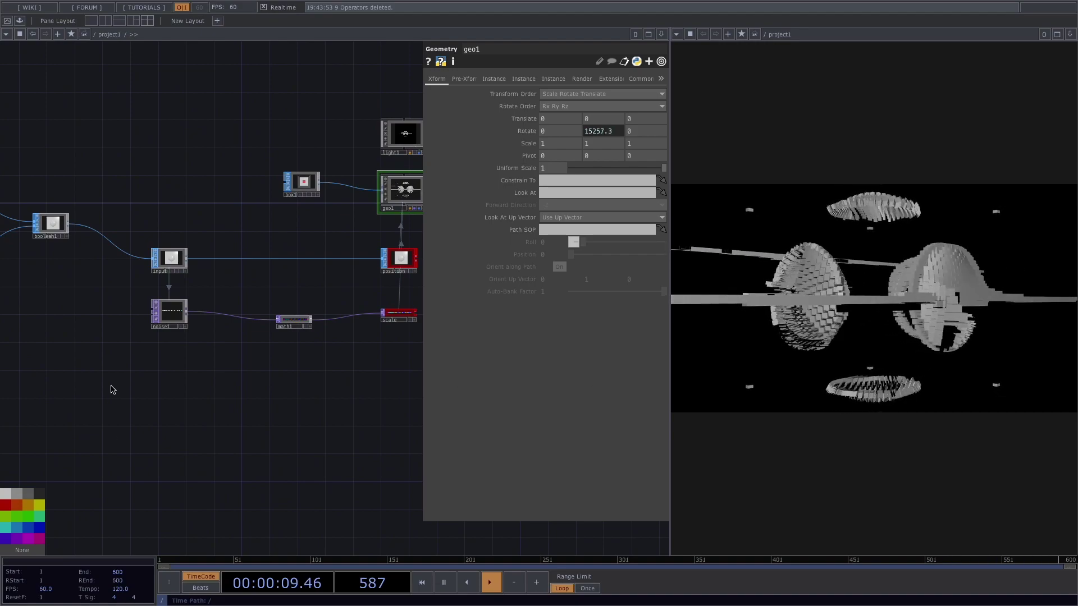
{"action": "scroll", "coordinate": [112, 389], "scroll_direction": "up", "scroll_amount": 2}
{"action": "key", "text": "Tab"}
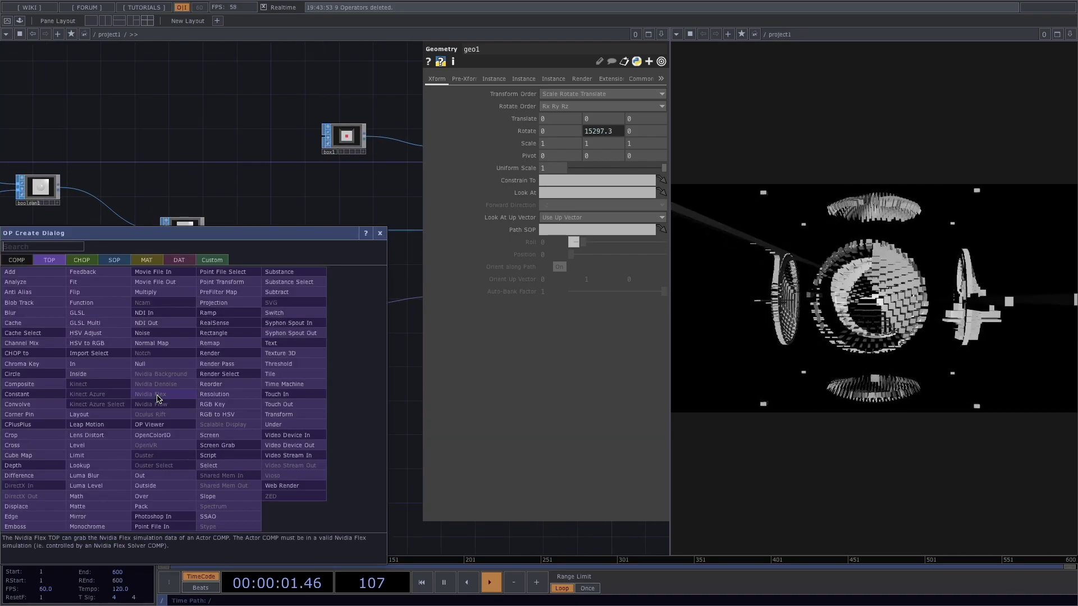
{"action": "type", "text": "ramp"}
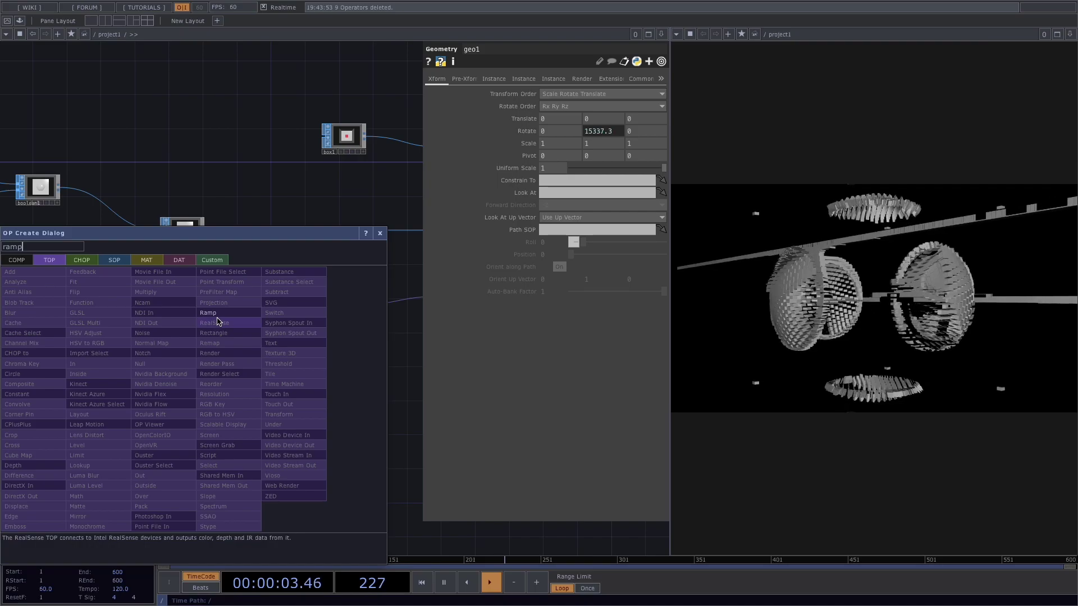
{"action": "left_click", "coordinate": [219, 317]}
{"action": "left_click", "coordinate": [172, 387]}
{"action": "scroll", "coordinate": [172, 387], "scroll_direction": "up", "scroll_amount": 5}
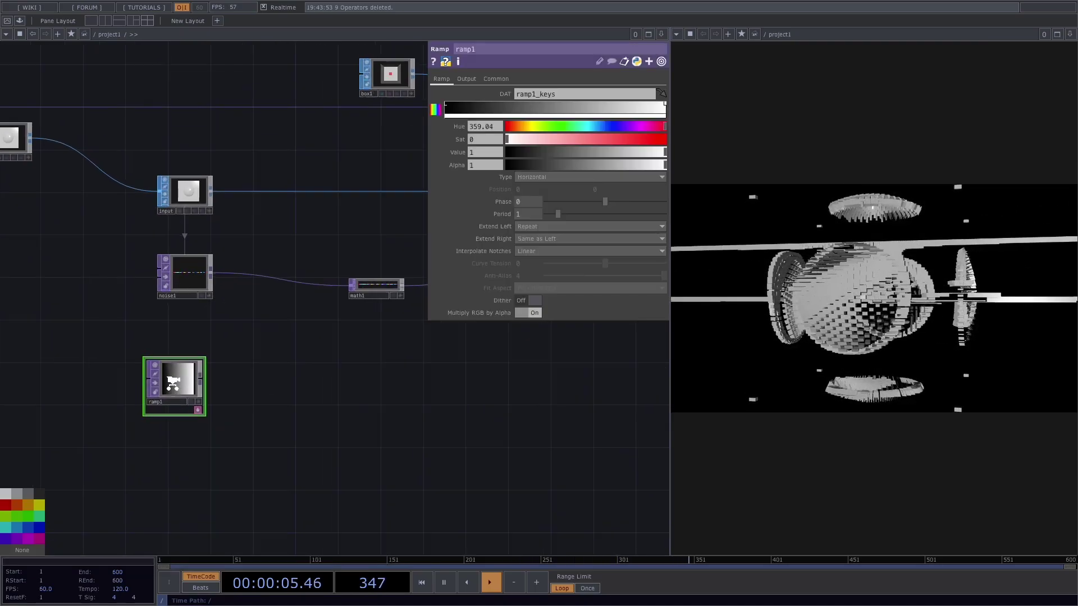
Copy noise1's resolution width expression op('input').numPoints into ramp1's resolution width and set the height to 1
{"action": "left_click", "coordinate": [212, 241]}
{"action": "left_click", "coordinate": [529, 79]}
{"action": "left_click", "coordinate": [553, 106]}
{"action": "type", "text": "op('input').numPoints"}
{"action": "left_click", "coordinate": [553, 107]}
{"action": "key", "text": "ctrl+c"}
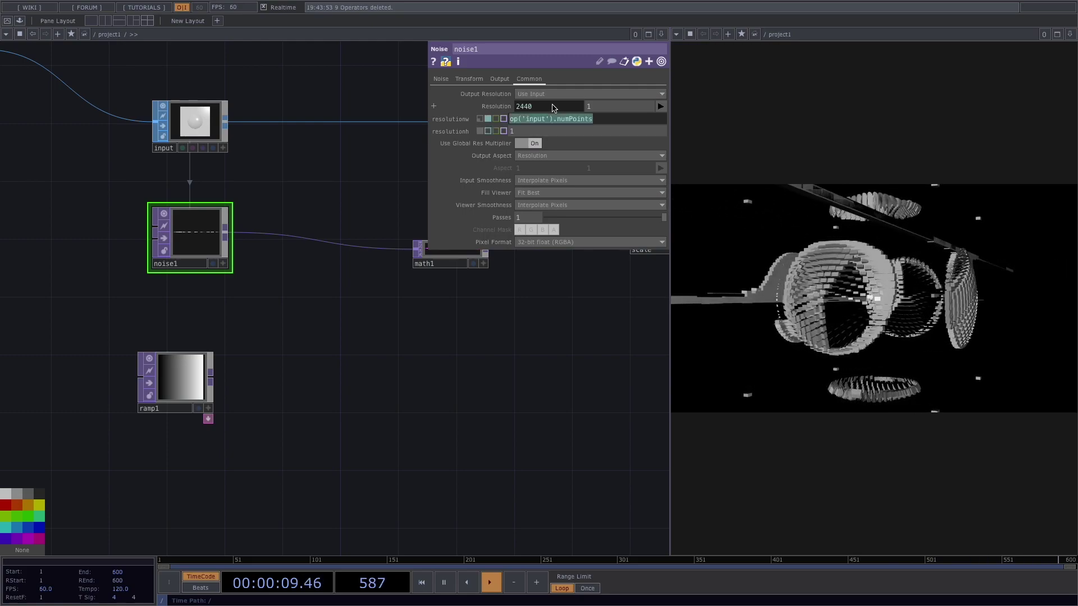
{"action": "left_click", "coordinate": [179, 377]}
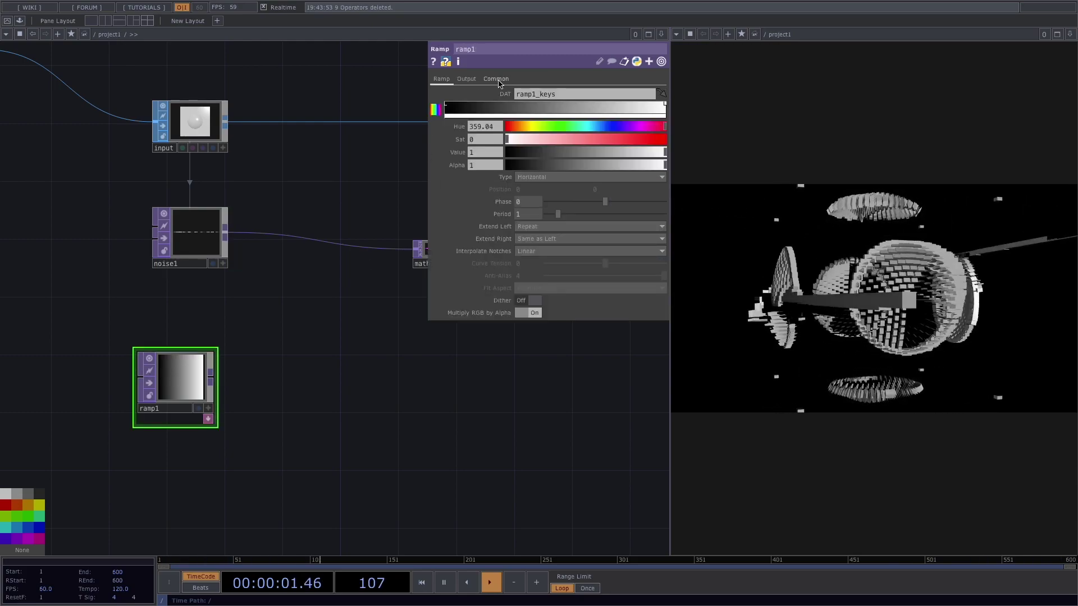
{"action": "left_click", "coordinate": [496, 78]}
{"action": "key", "text": "ctrl+v"}
{"action": "key", "text": "Tab"}
{"action": "type", "text": "1"}
{"action": "key", "text": "Return"}
{"action": "scroll", "coordinate": [240, 409], "scroll_direction": "down", "scroll_amount": 3}
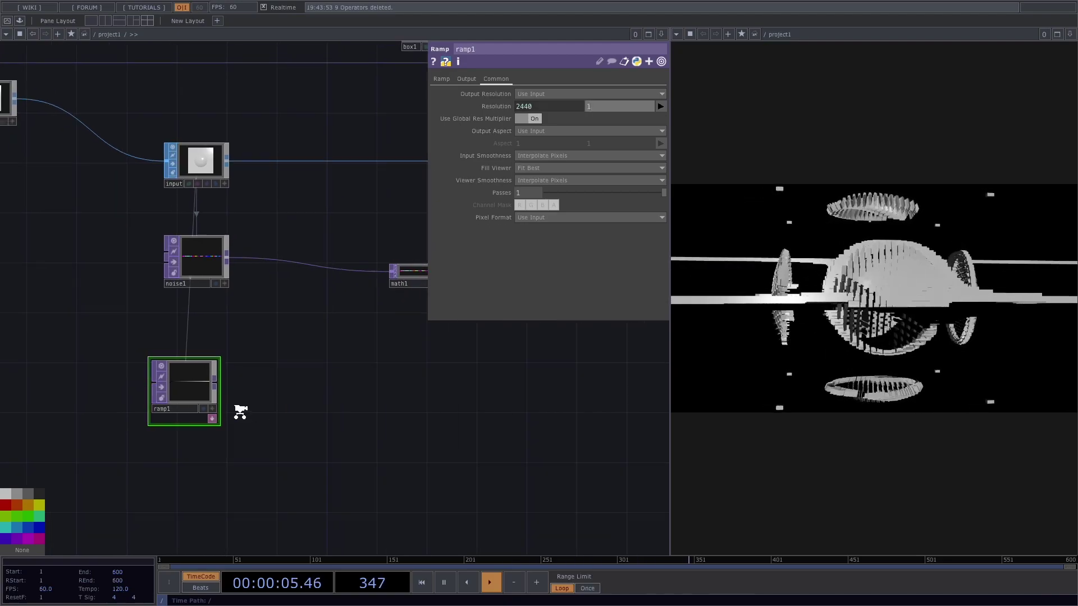
Add a Null TOP wired after ramp1, name it color and give its node the red color
{"action": "key", "text": "Tab"}
{"action": "type", "text": "null"}
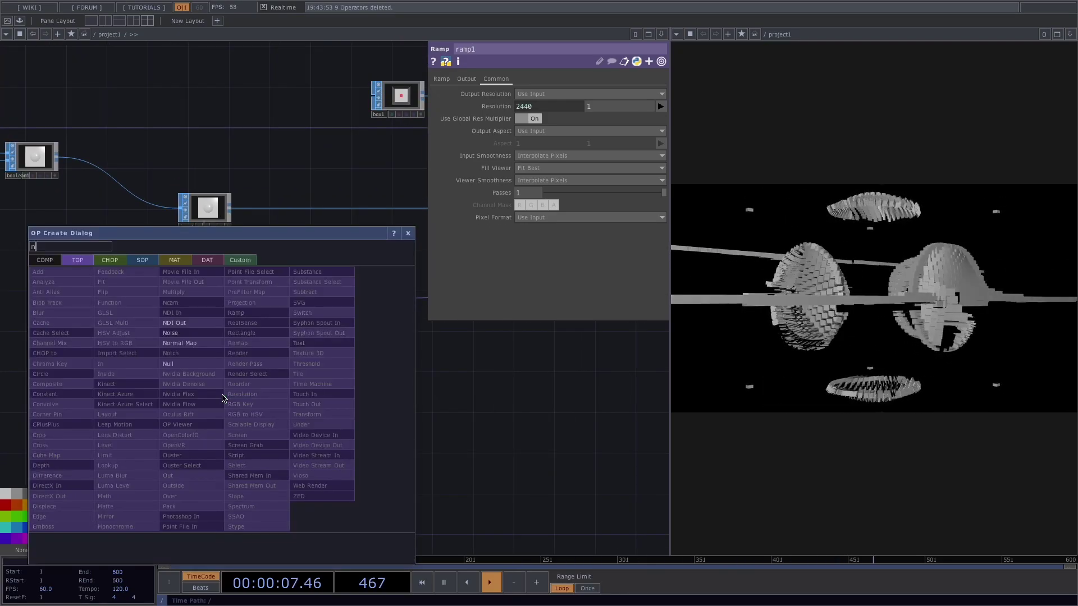
{"action": "key", "text": "Return"}
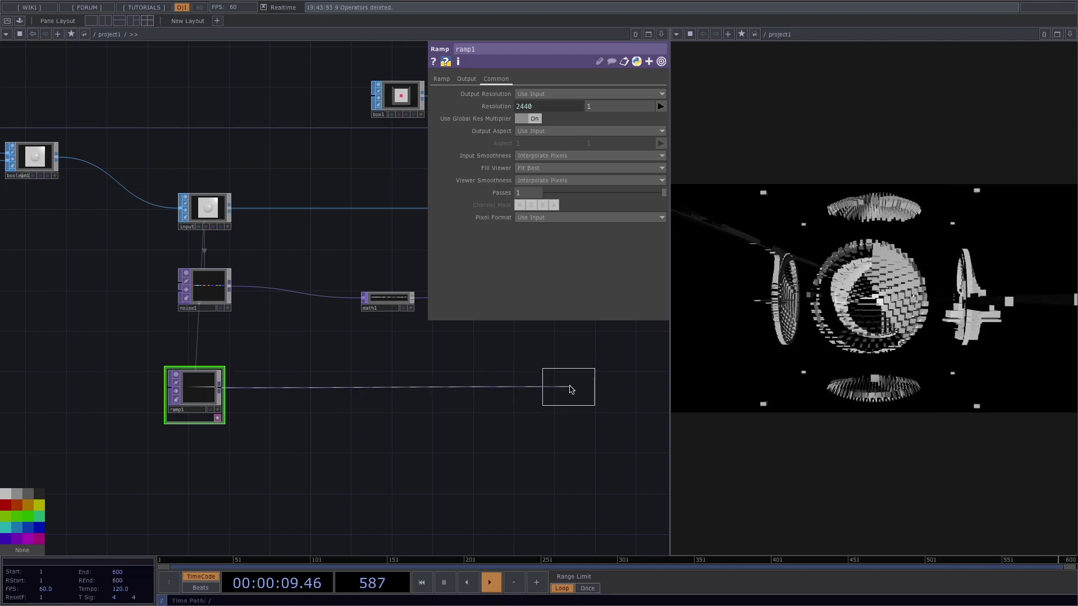
{"action": "left_click", "coordinate": [547, 391]}
{"action": "left_click_drag", "start_coordinate": [536, 394], "coordinate": [537, 394]}
{"action": "left_click", "coordinate": [537, 399]}
{"action": "type", "text": "color"}
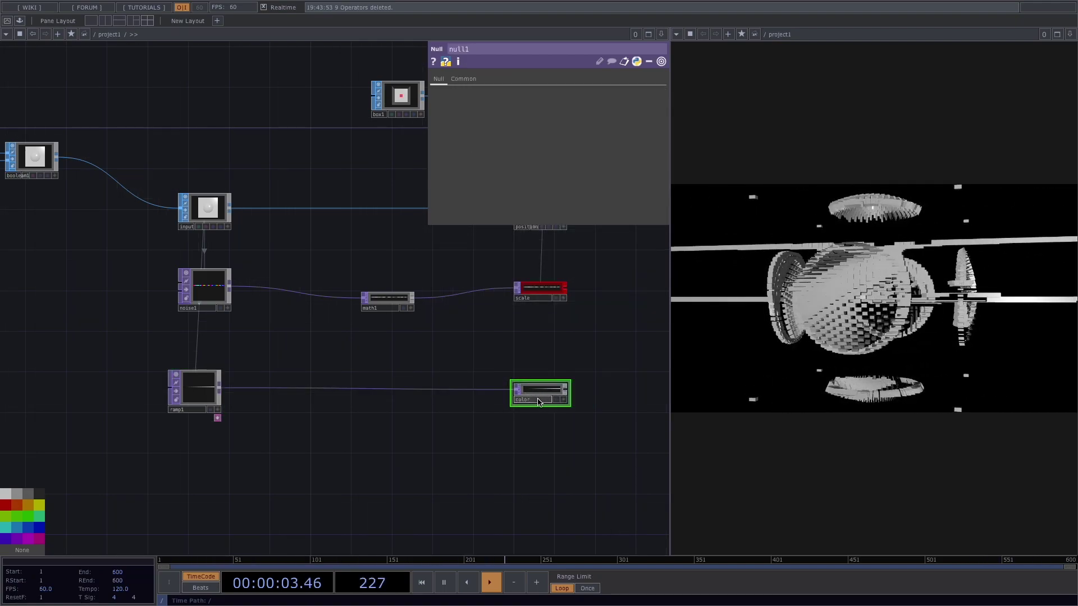
{"action": "type", "text": "r"}
{"action": "key", "text": "Return"}
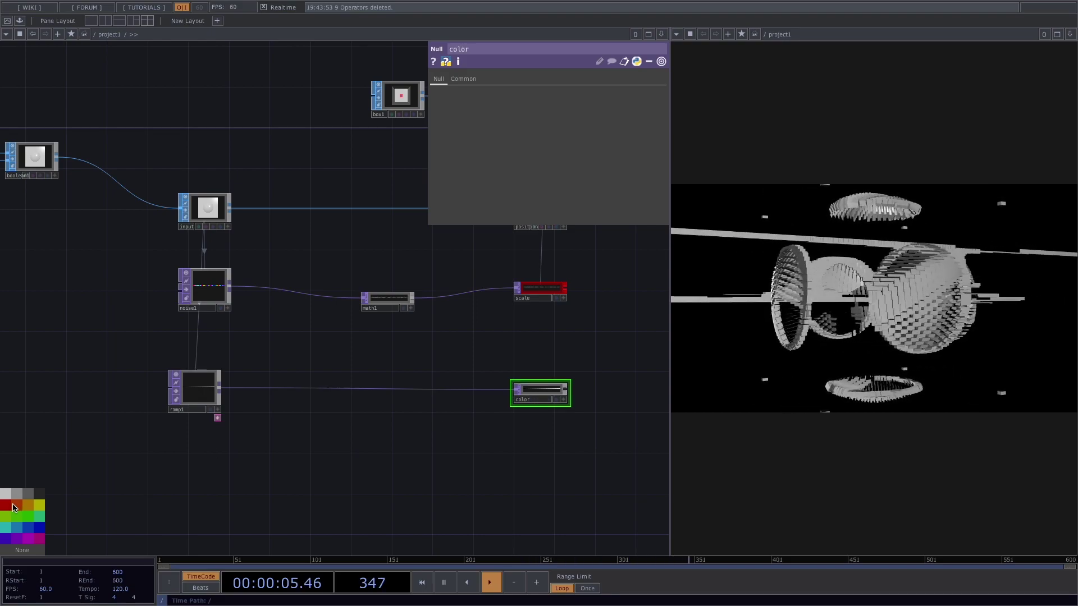
Assign the color Null as geo1's instance Color OP and map R, G and B to its r, g and b channels
{"action": "left_click_drag", "start_coordinate": [462, 378], "coordinate": [262, 454]}
{"action": "left_click", "coordinate": [360, 179]}
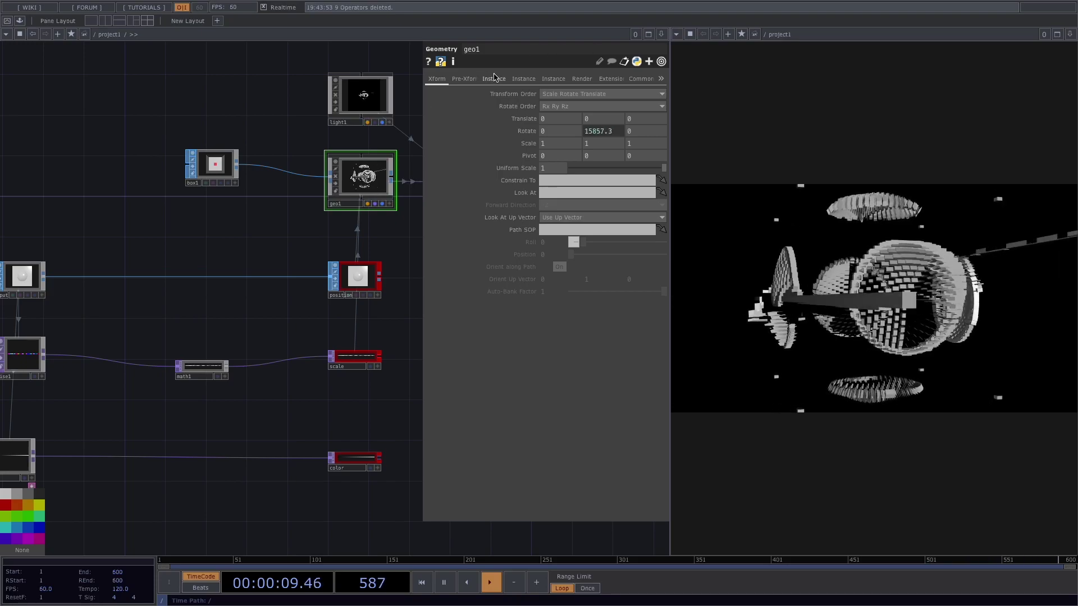
{"action": "left_click", "coordinate": [522, 79]}
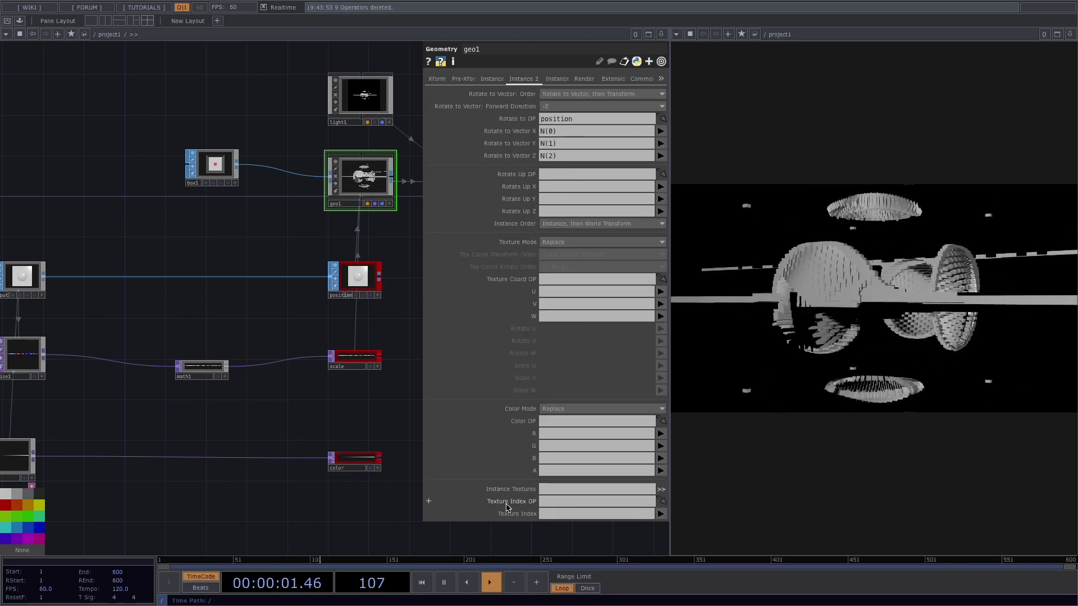
{"action": "left_click_drag", "start_coordinate": [363, 460], "coordinate": [547, 423]}
{"action": "left_click", "coordinate": [661, 434]}
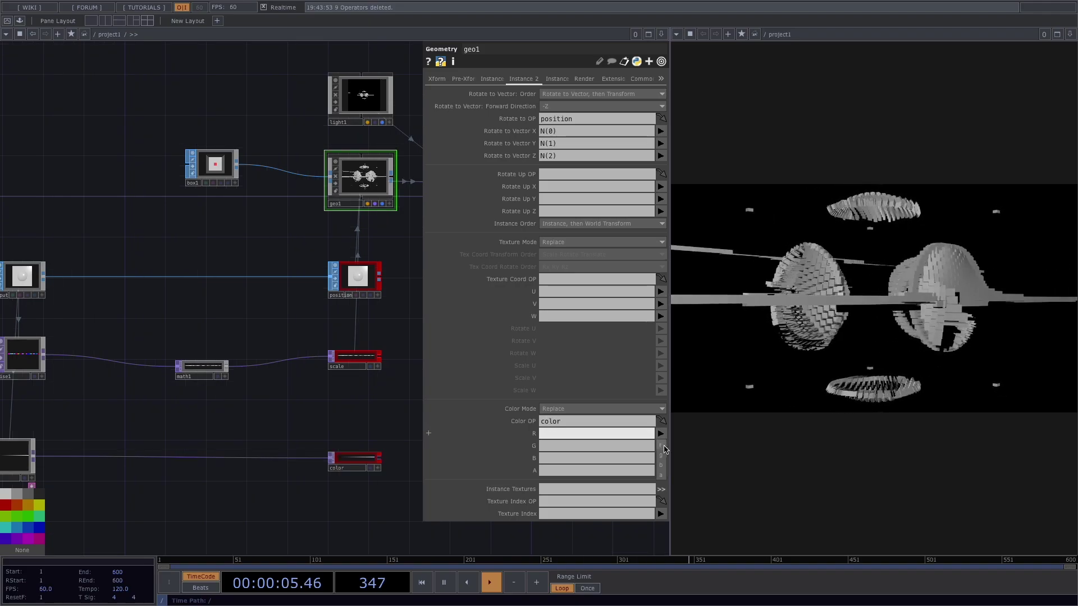
{"action": "left_click", "coordinate": [661, 445]}
{"action": "left_click", "coordinate": [662, 446]}
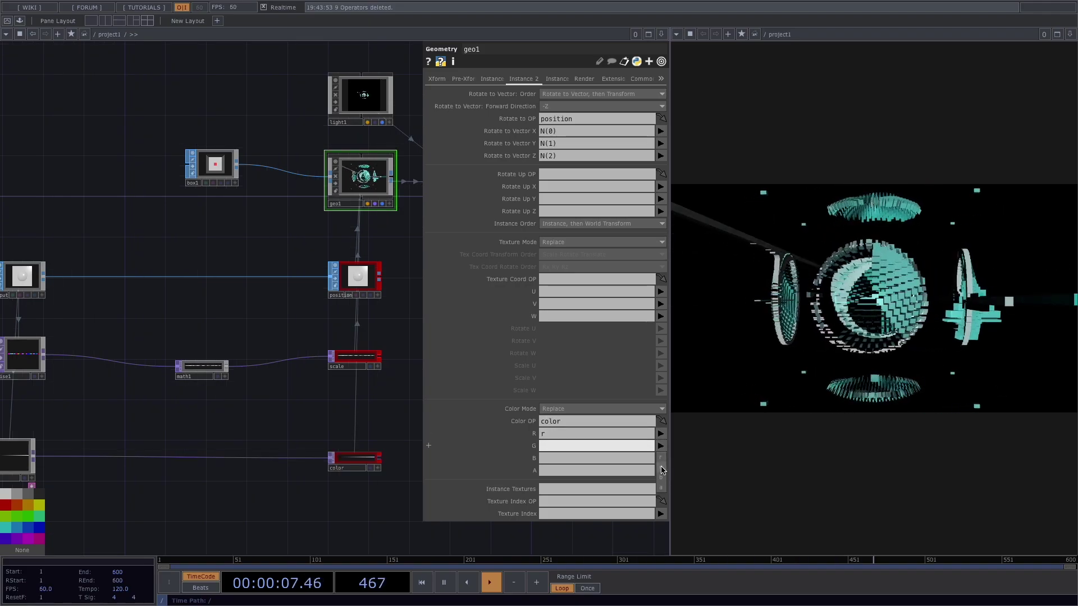
{"action": "left_click", "coordinate": [662, 468]}
{"action": "left_click", "coordinate": [661, 459]}
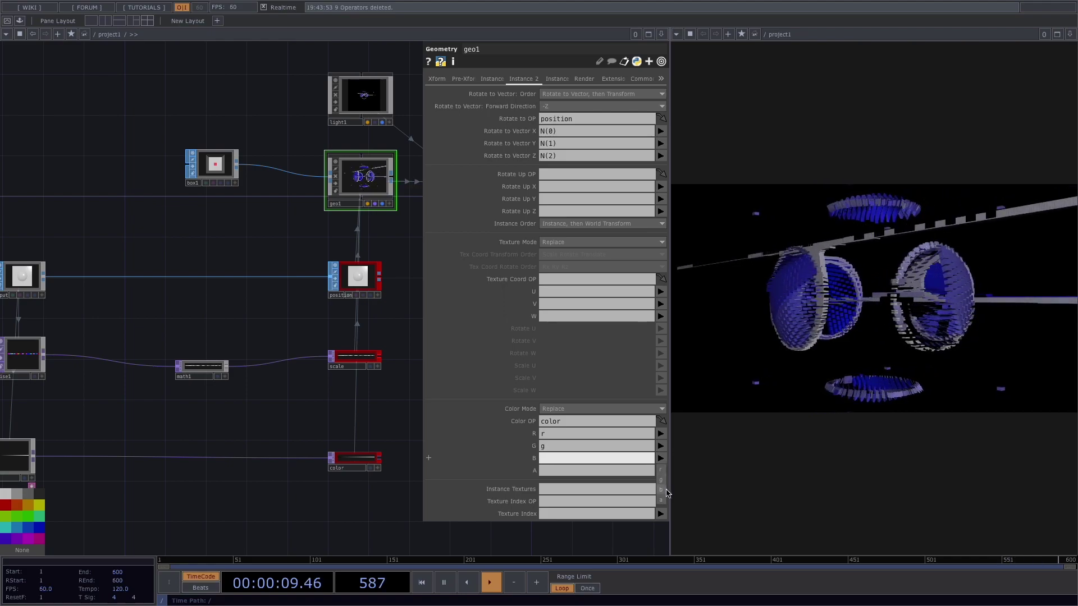
{"action": "left_click", "coordinate": [662, 490]}
Set the first key of ramp1 to blue with hue 223, saturation 0.656 and value 0.688
{"action": "left_click_drag", "start_coordinate": [259, 484], "coordinate": [398, 432]}
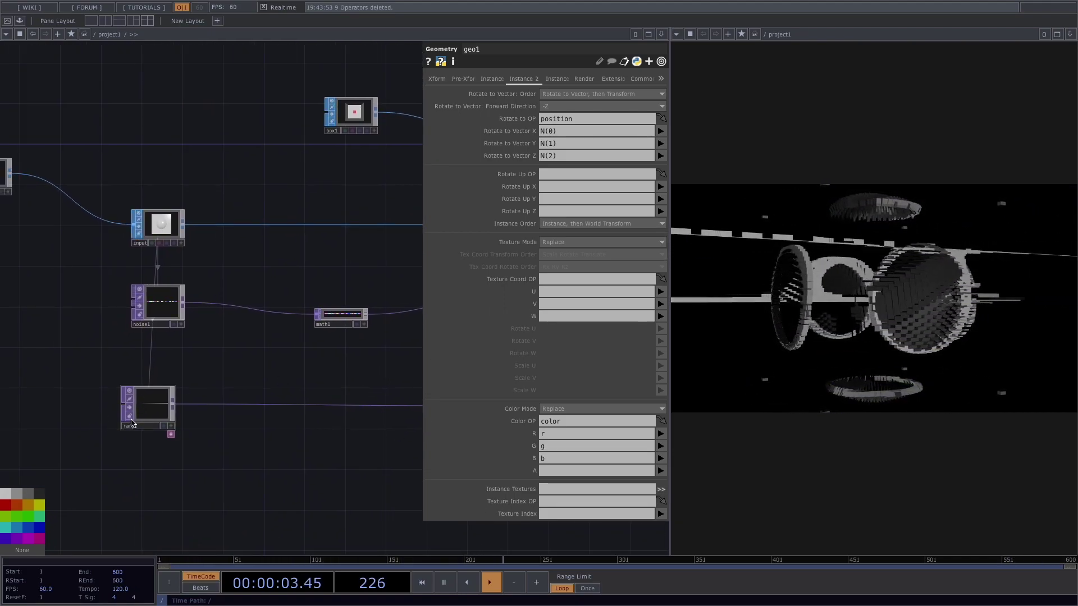
{"action": "scroll", "coordinate": [180, 389], "scroll_direction": "up", "scroll_amount": 4}
{"action": "left_click", "coordinate": [154, 404]}
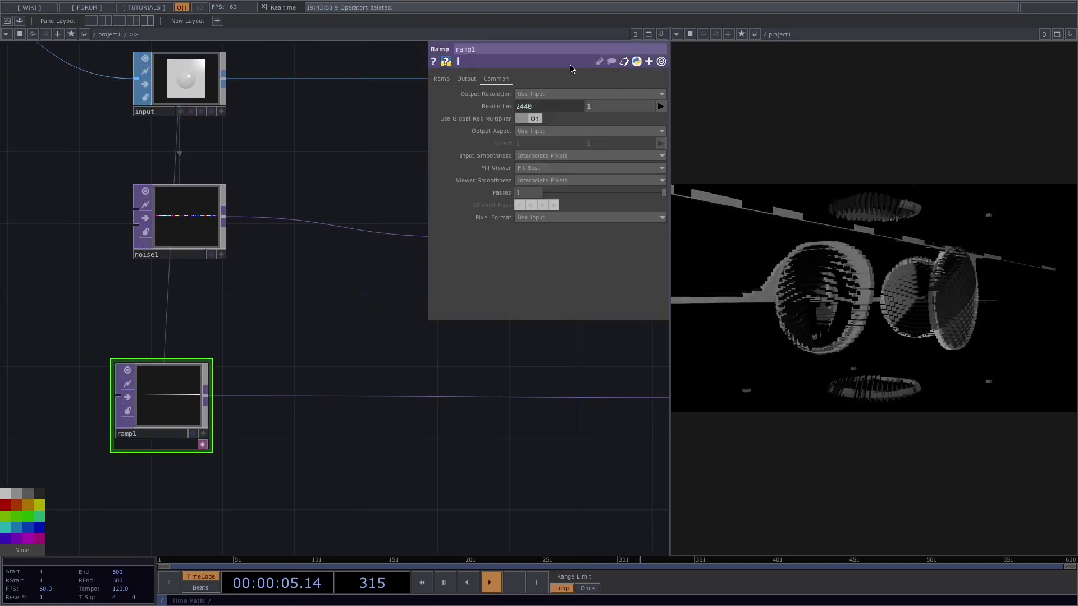
{"action": "left_click", "coordinate": [442, 79]}
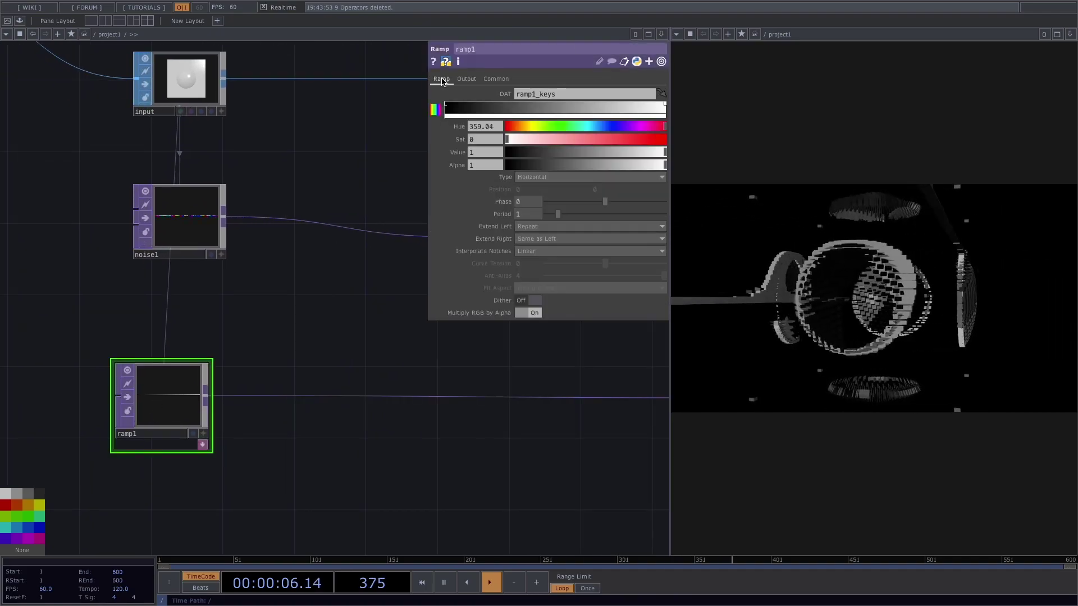
{"action": "left_click", "coordinate": [446, 108]}
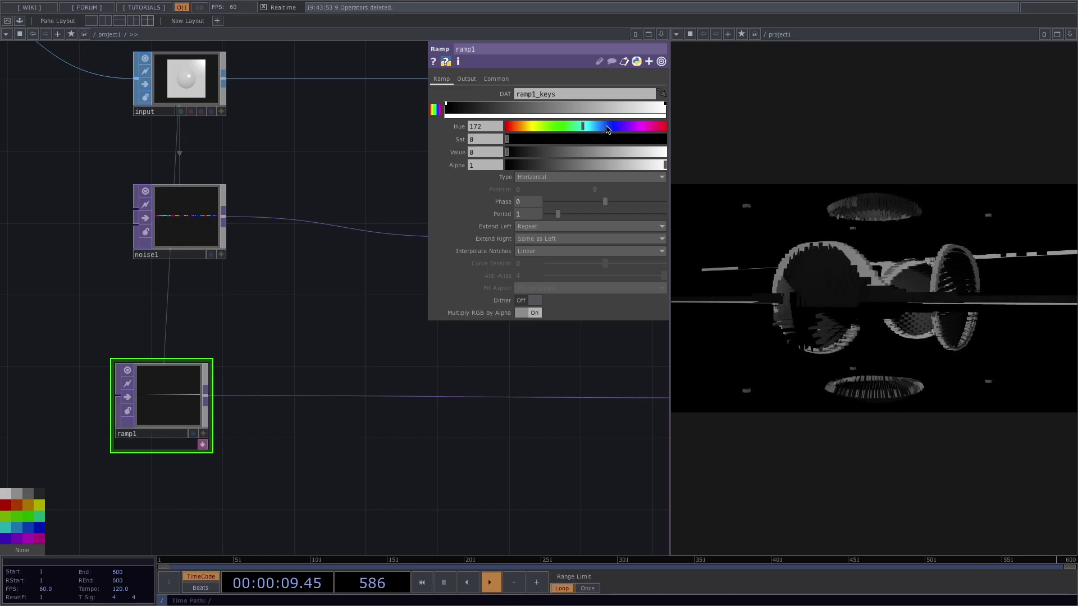
{"action": "mouse_move", "coordinate": [601, 149]}
{"action": "left_mouse_down"}
{"action": "mouse_move", "coordinate": [590, 153]}
{"action": "mouse_move", "coordinate": [617, 157]}
{"action": "left_mouse_up"}
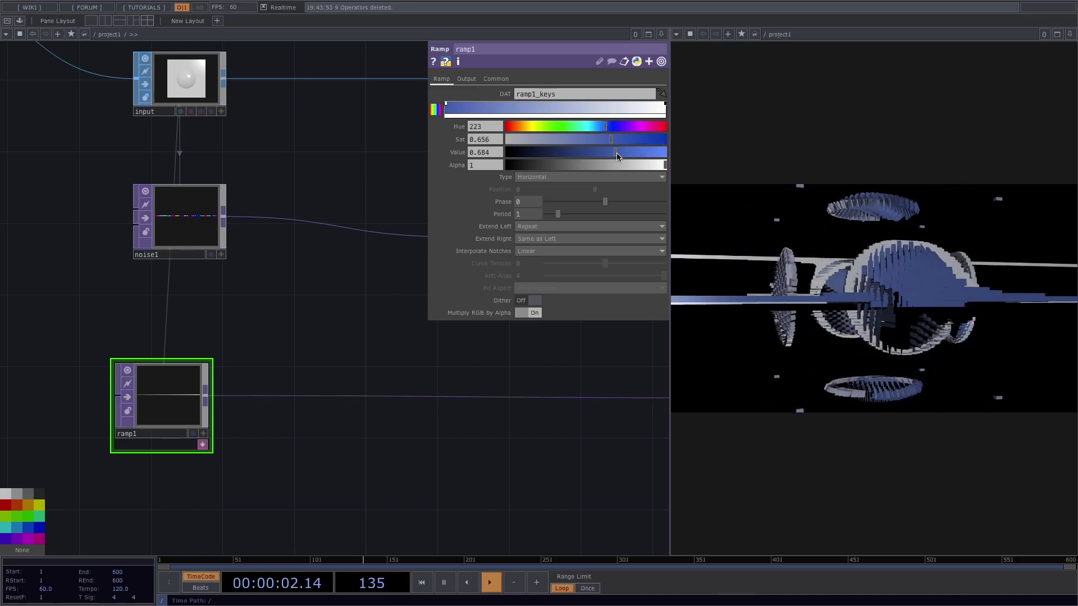
Set the last key of ramp1 to green with hue 117 and saturation 0.649
{"action": "left_click", "coordinate": [666, 108]}
{"action": "mouse_move", "coordinate": [607, 128]}
{"action": "left_mouse_down"}
{"action": "mouse_move", "coordinate": [558, 128]}
{"action": "mouse_move", "coordinate": [569, 141]}
{"action": "mouse_move", "coordinate": [610, 141]}
{"action": "left_mouse_up"}
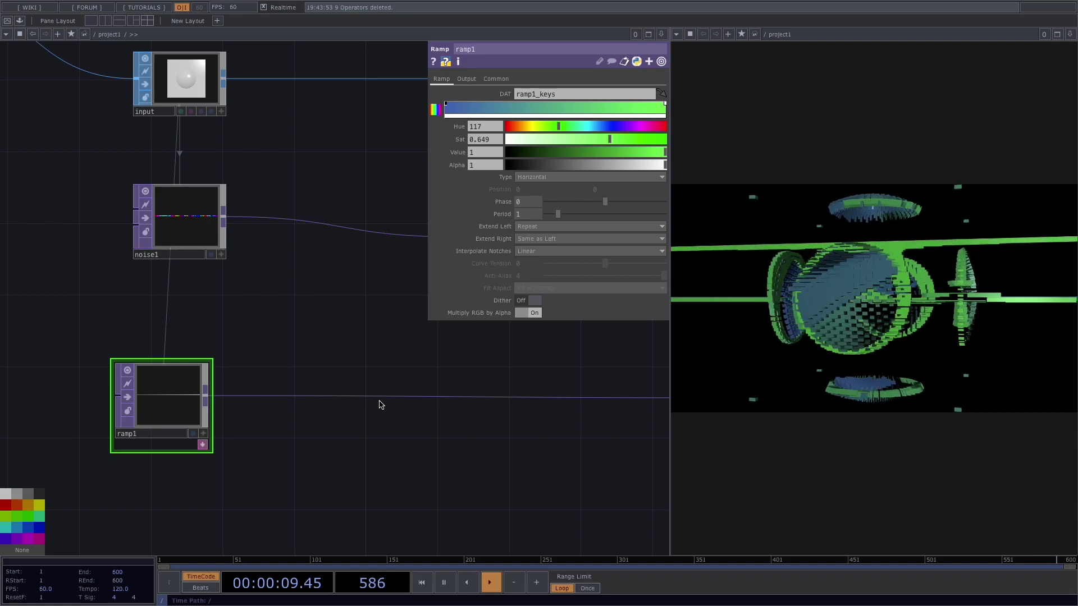
{"action": "scroll", "coordinate": [379, 404], "scroll_direction": "down", "scroll_amount": 6}
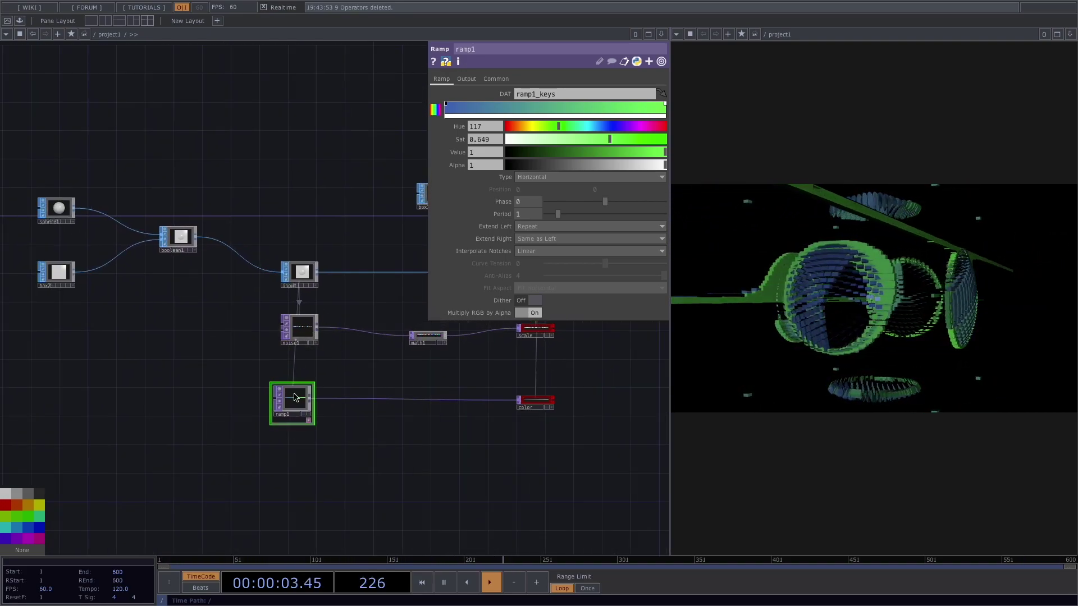
Align ramp1 beneath noise1; set noise1's period 0.571, harmonics 4, harmonic spread 9.24, harmonic gain 1.014, exponent 2.78, amplitude 0.905 and offset 0.724
{"action": "left_click_drag", "start_coordinate": [292, 400], "coordinate": [307, 400]}
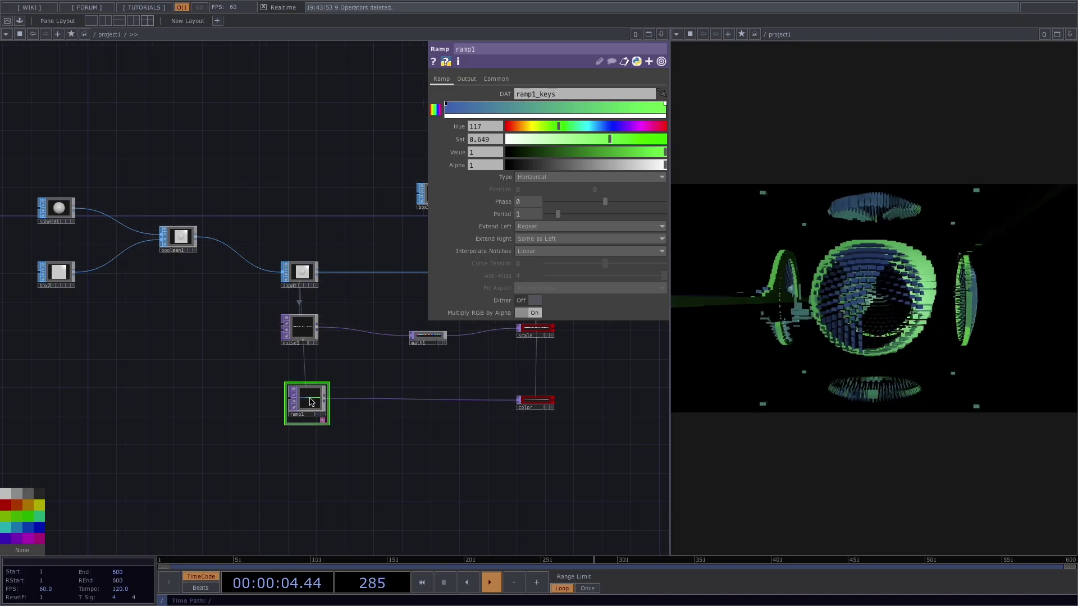
{"action": "left_click", "coordinate": [301, 329]}
{"action": "left_click", "coordinate": [442, 80]}
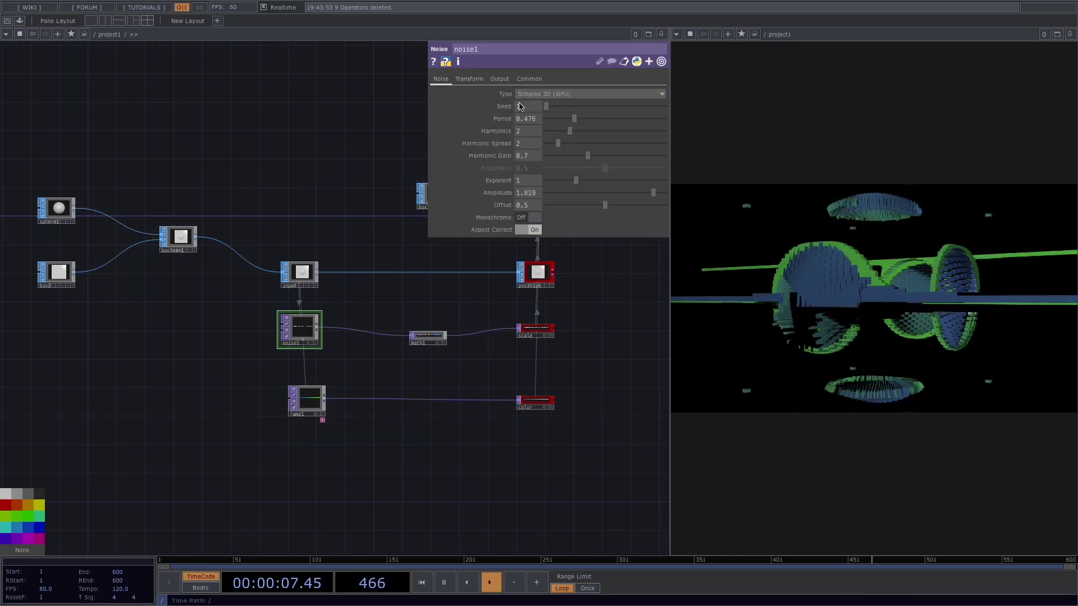
{"action": "left_click_drag", "start_coordinate": [576, 121], "coordinate": [580, 122]}
{"action": "left_click_drag", "start_coordinate": [602, 197], "coordinate": [575, 193]}
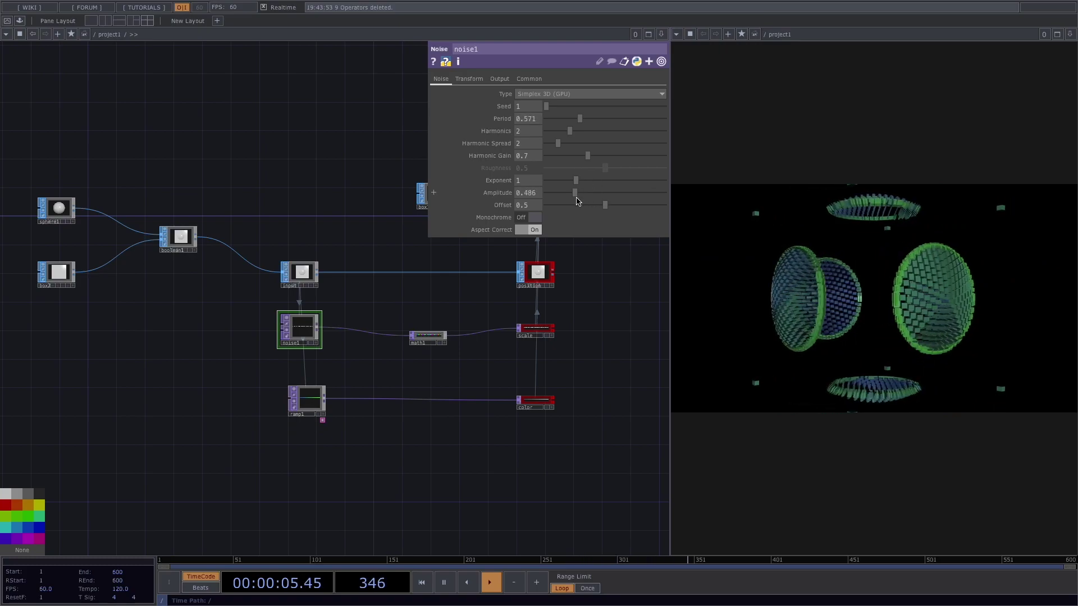
{"action": "left_click_drag", "start_coordinate": [580, 119], "coordinate": [566, 123]}
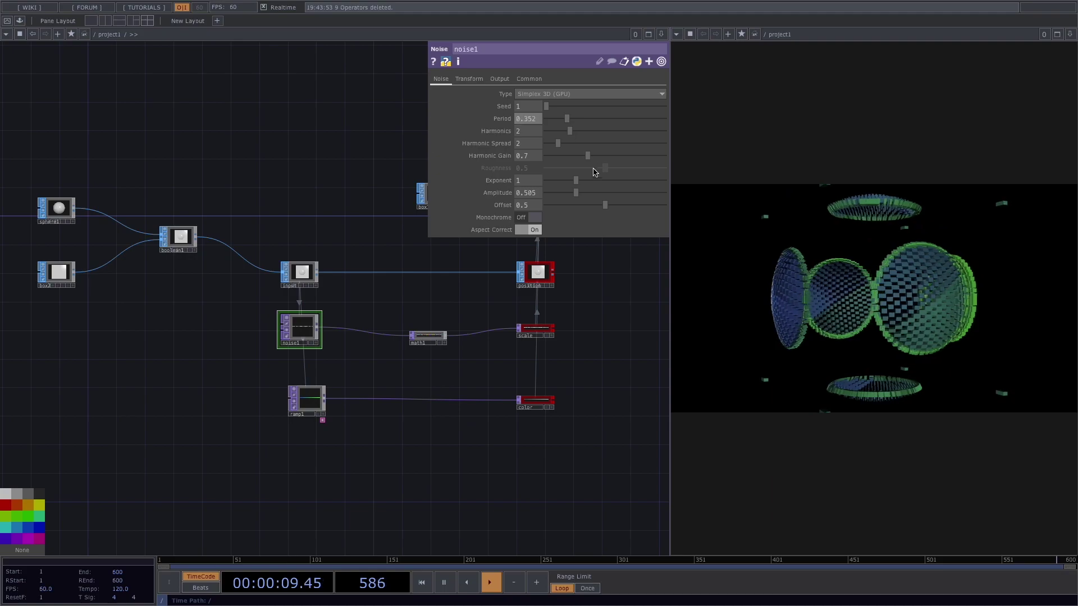
{"action": "left_click_drag", "start_coordinate": [575, 181], "coordinate": [638, 179]}
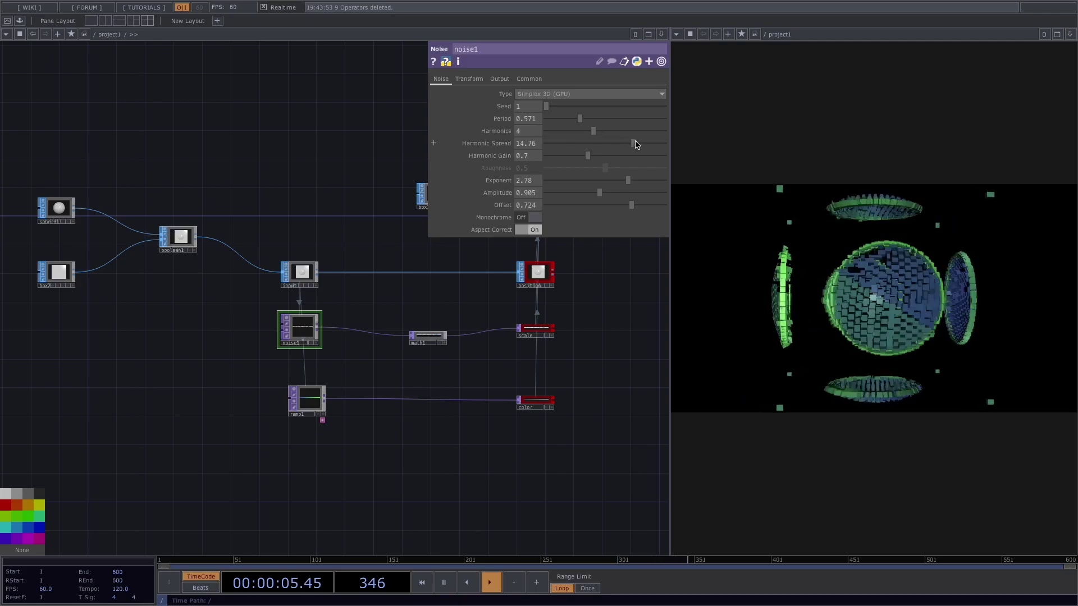
{"action": "left_click_drag", "start_coordinate": [601, 159], "coordinate": [613, 159]}
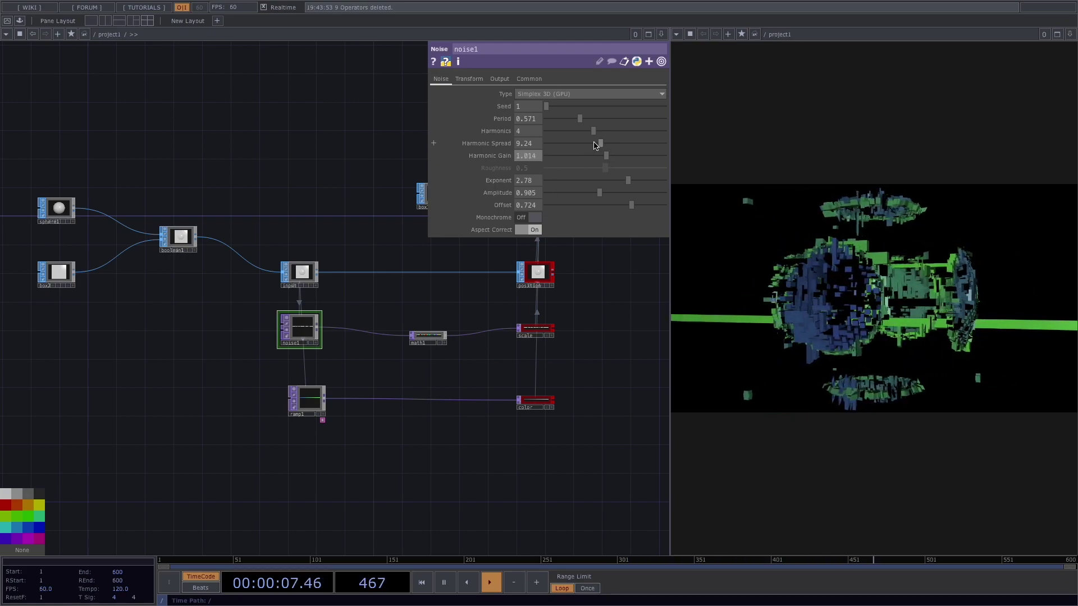
Add an Audio File In CHOP in the empty network area below ramp1
{"action": "scroll", "coordinate": [265, 480], "scroll_direction": "down", "scroll_amount": 4}
{"action": "left_click_drag", "start_coordinate": [275, 489], "coordinate": [312, 312]}
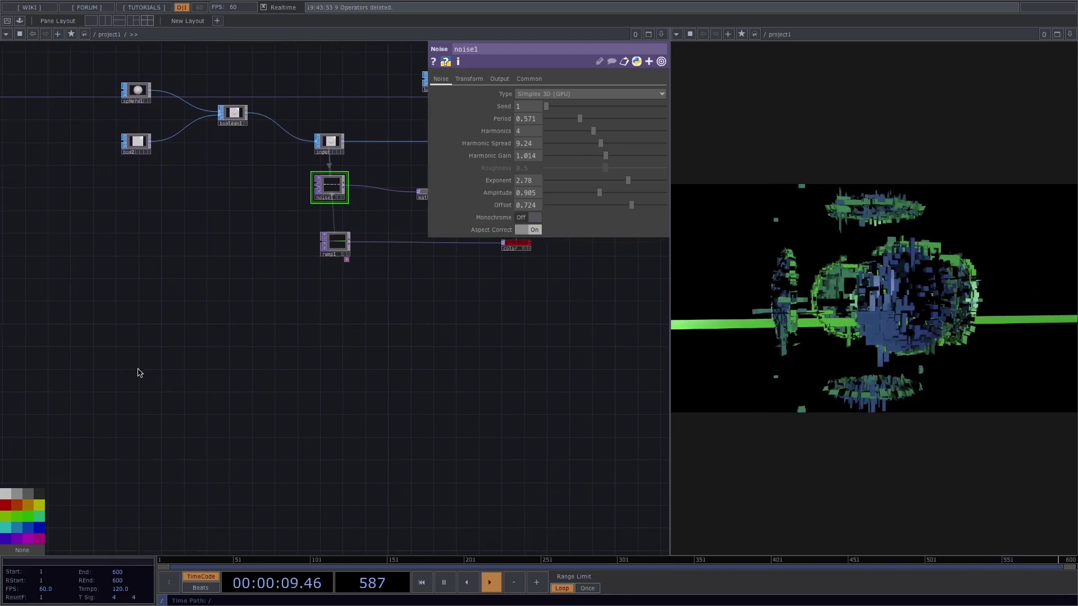
{"action": "scroll", "coordinate": [138, 371], "scroll_direction": "up", "scroll_amount": 1}
{"action": "key", "text": "Tab"}
{"action": "key", "text": "Tab"}
{"action": "type", "text": "au"}
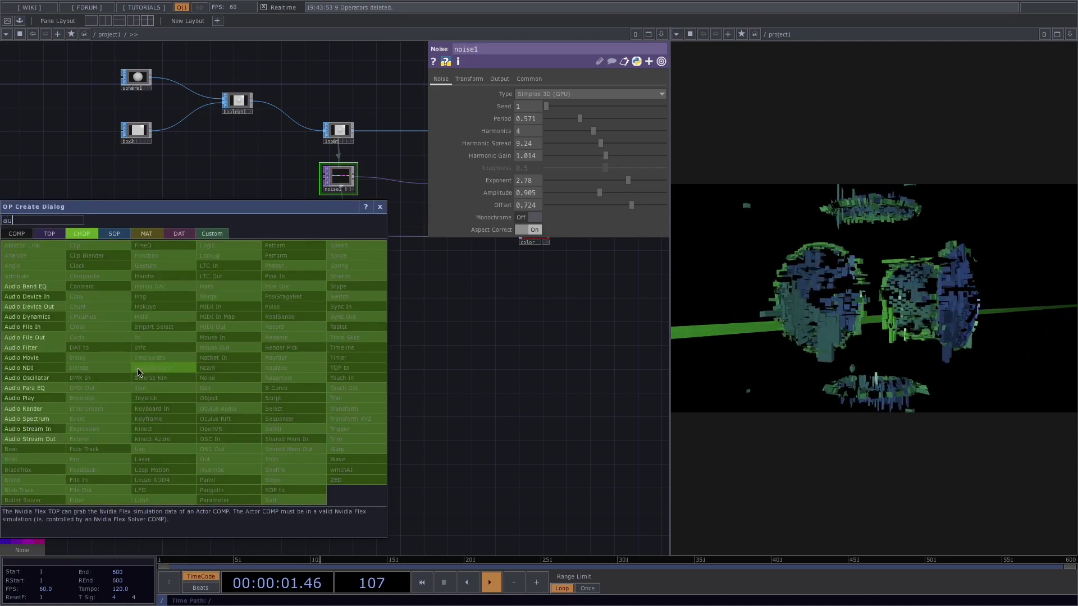
{"action": "left_click", "coordinate": [55, 331]}
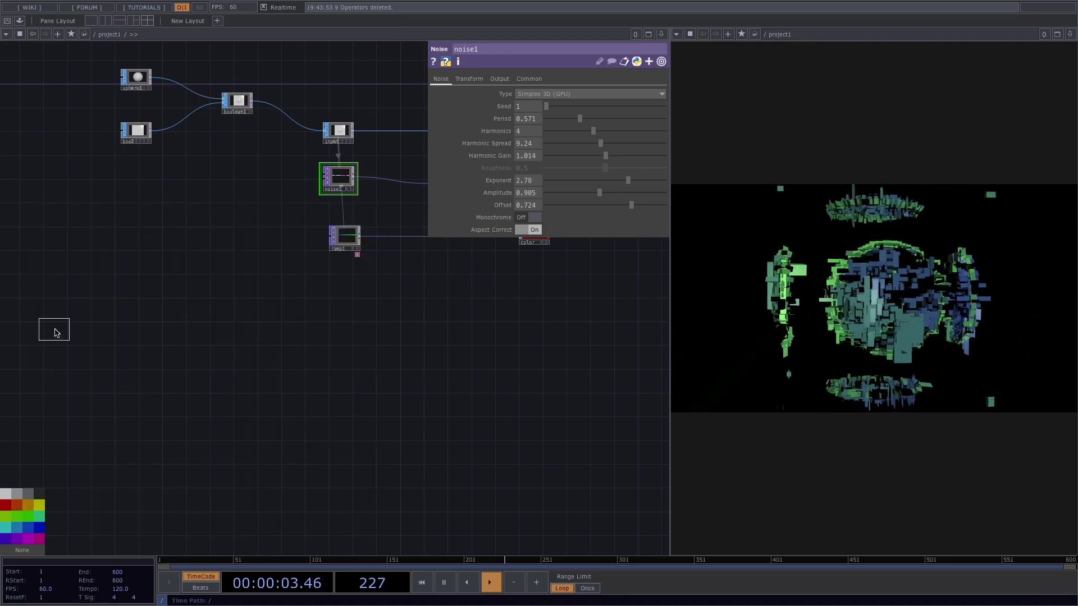
{"action": "left_click", "coordinate": [216, 373]}
{"action": "scroll", "coordinate": [216, 373], "scroll_direction": "up", "scroll_amount": 5}
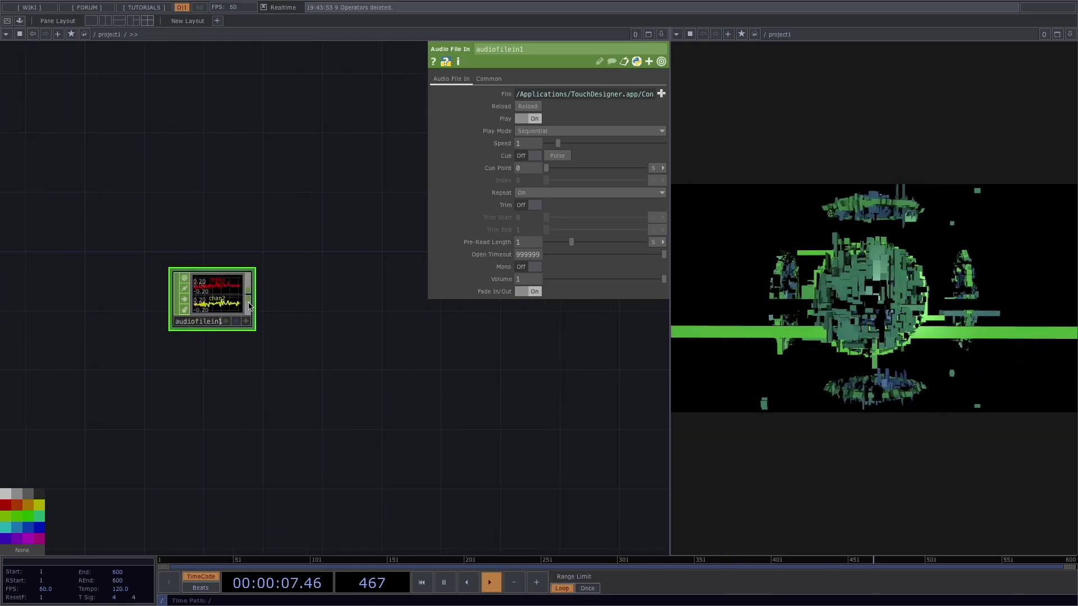
Add an Audio Device Out CHOP wired after audiofilein1, set its device to USB Audio CODEC and move it further below
{"action": "right_click", "coordinate": [249, 291]}
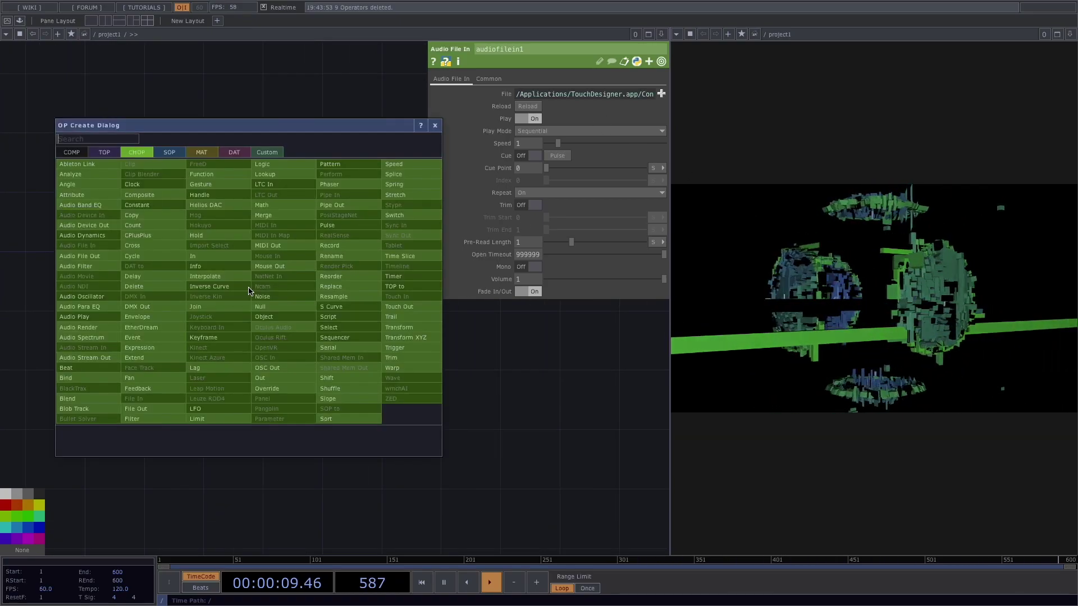
{"action": "type", "text": "au"}
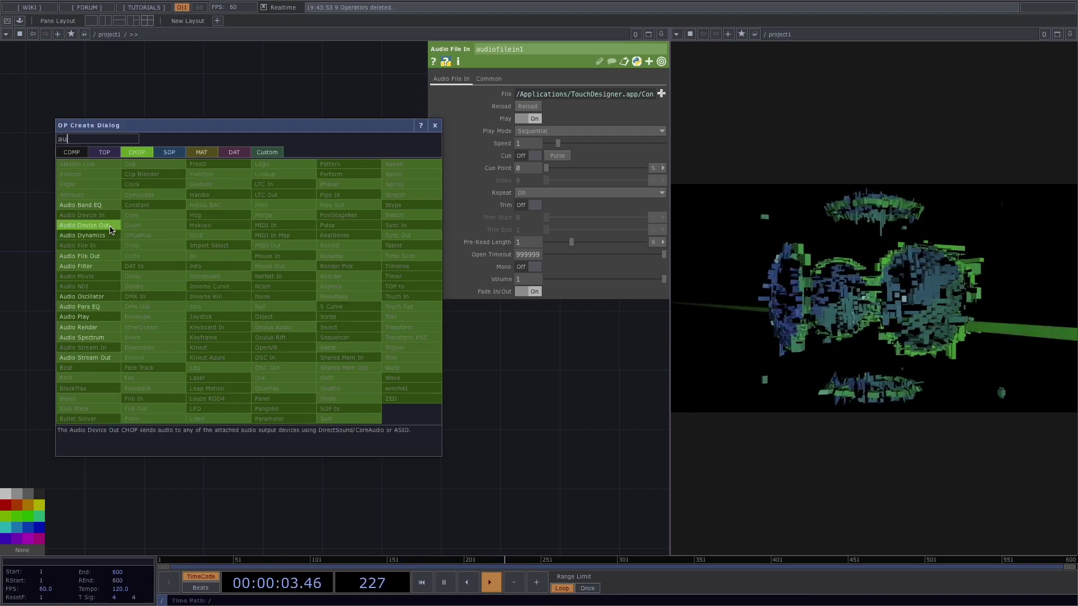
{"action": "left_click", "coordinate": [84, 225]}
{"action": "left_click", "coordinate": [327, 408]}
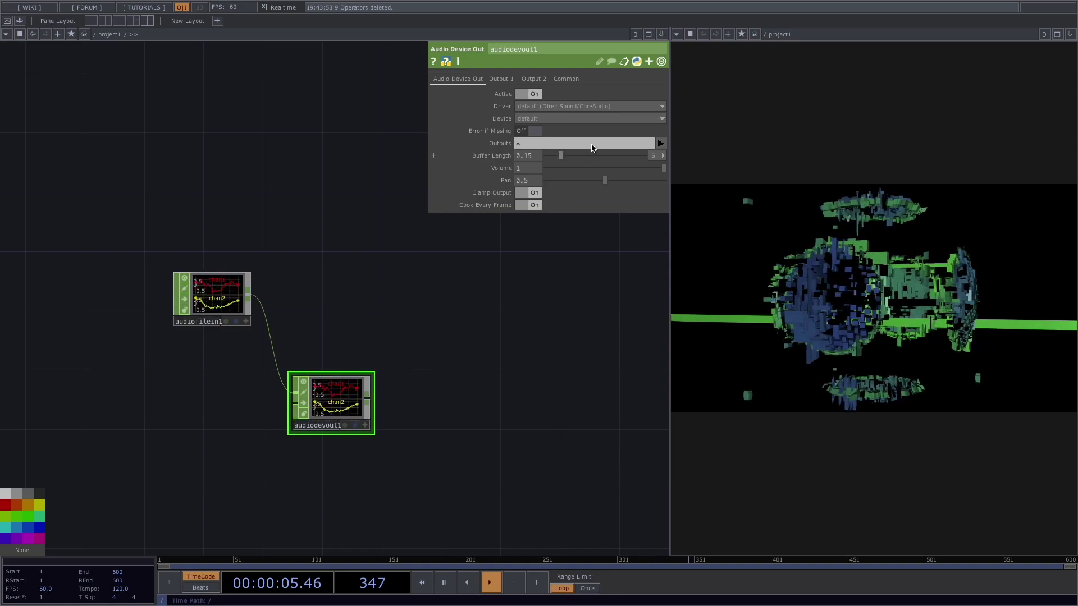
{"action": "left_click", "coordinate": [578, 118]}
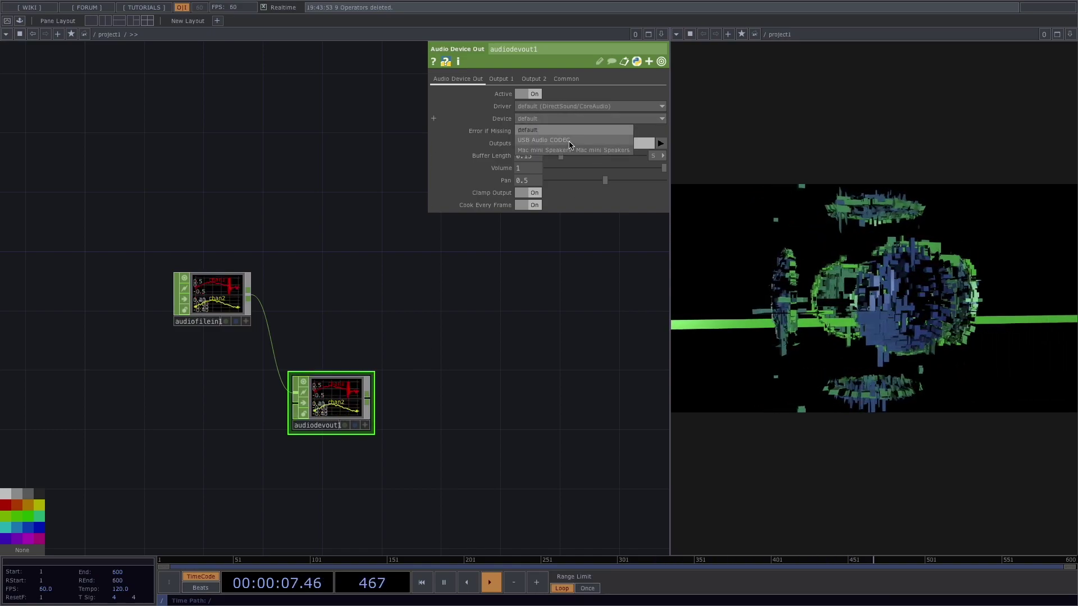
{"action": "left_click", "coordinate": [569, 142]}
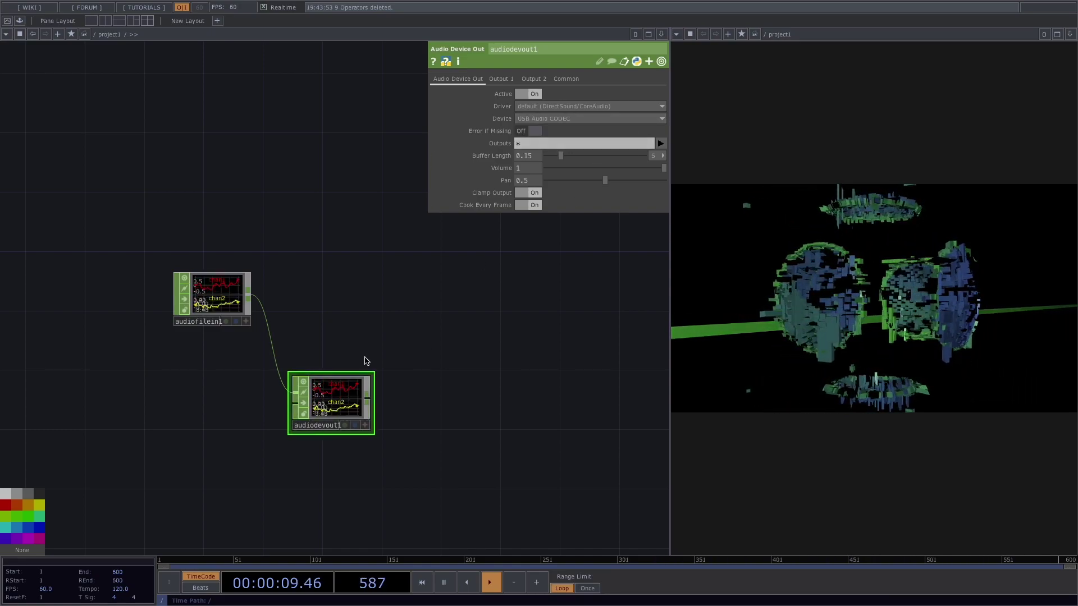
{"action": "scroll", "coordinate": [366, 361], "scroll_direction": "down", "scroll_amount": 2}
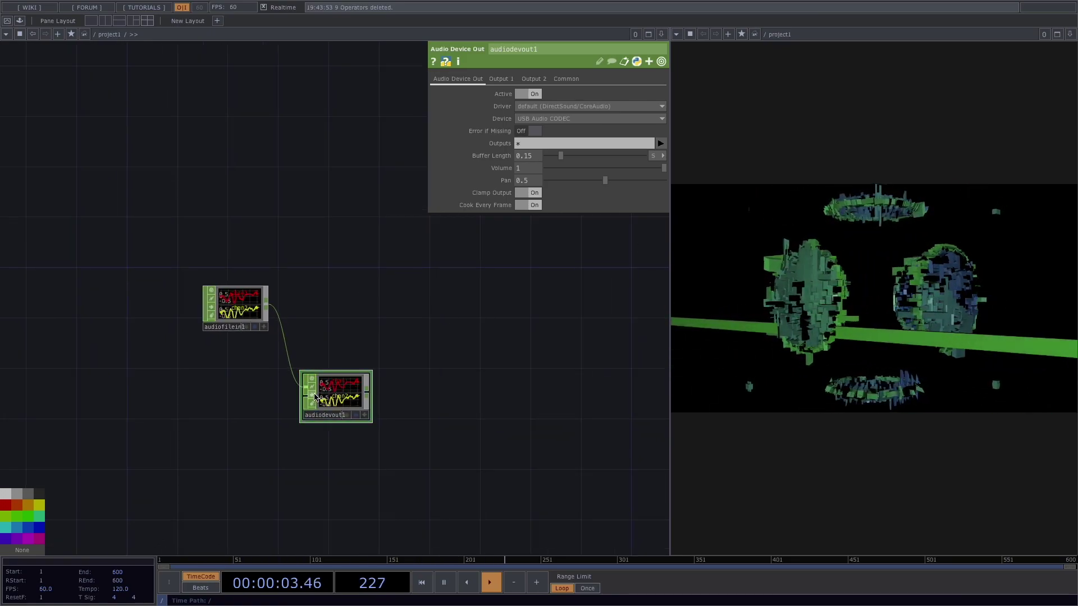
{"action": "left_click_drag", "start_coordinate": [331, 395], "coordinate": [331, 455]}
Bring the audioAnalysis component from the Palette's Tools into the network and wire audiofilein1 into it
{"action": "left_click_drag", "start_coordinate": [413, 378], "coordinate": [238, 416]}
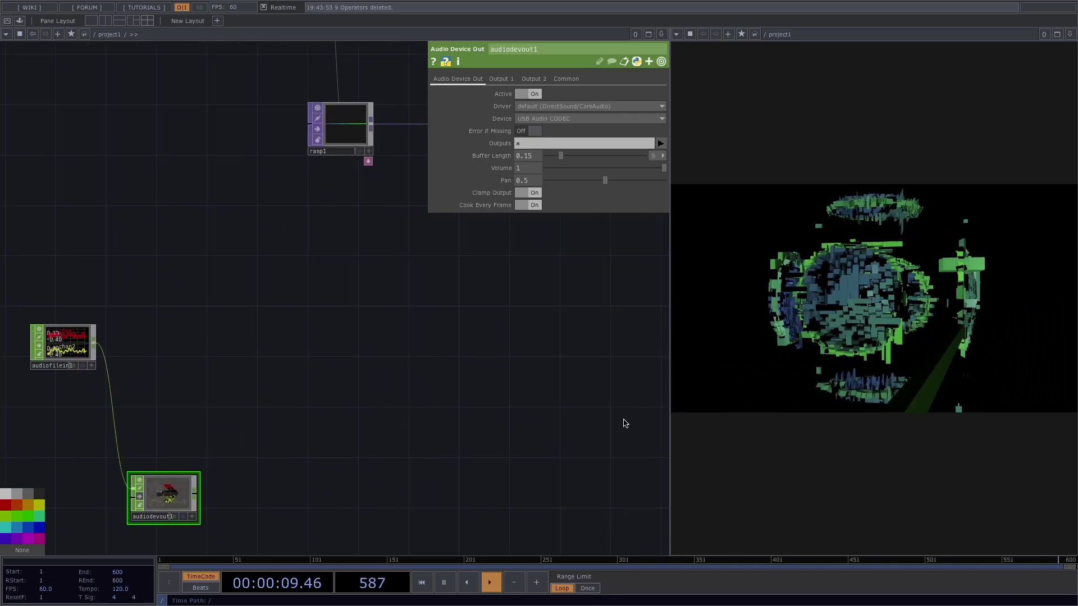
{"action": "left_click_drag", "start_coordinate": [274, 380], "coordinate": [349, 349]}
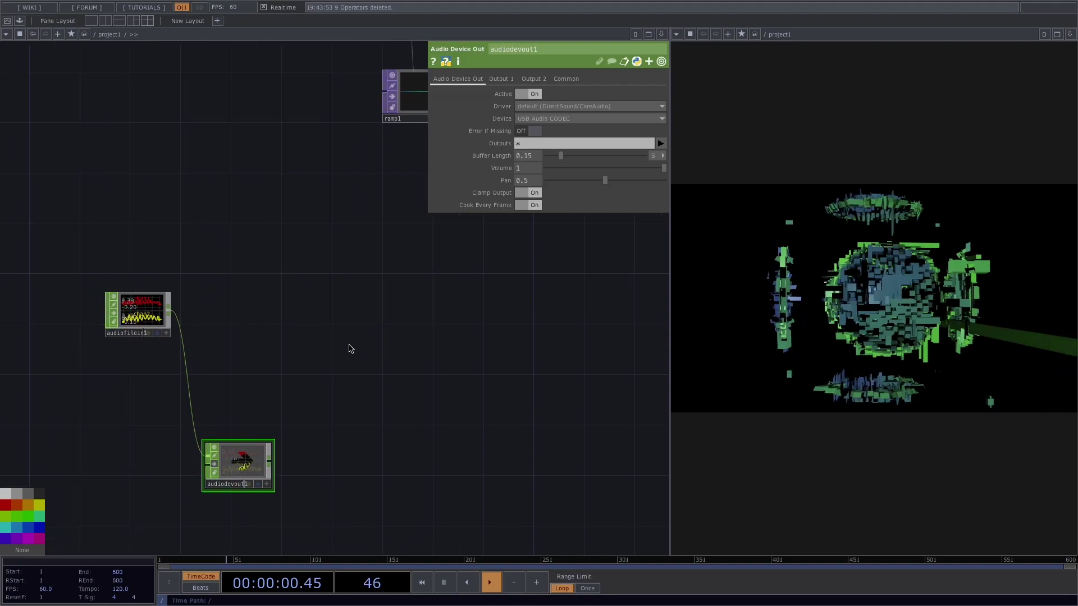
{"action": "left_click", "coordinate": [22, 21]}
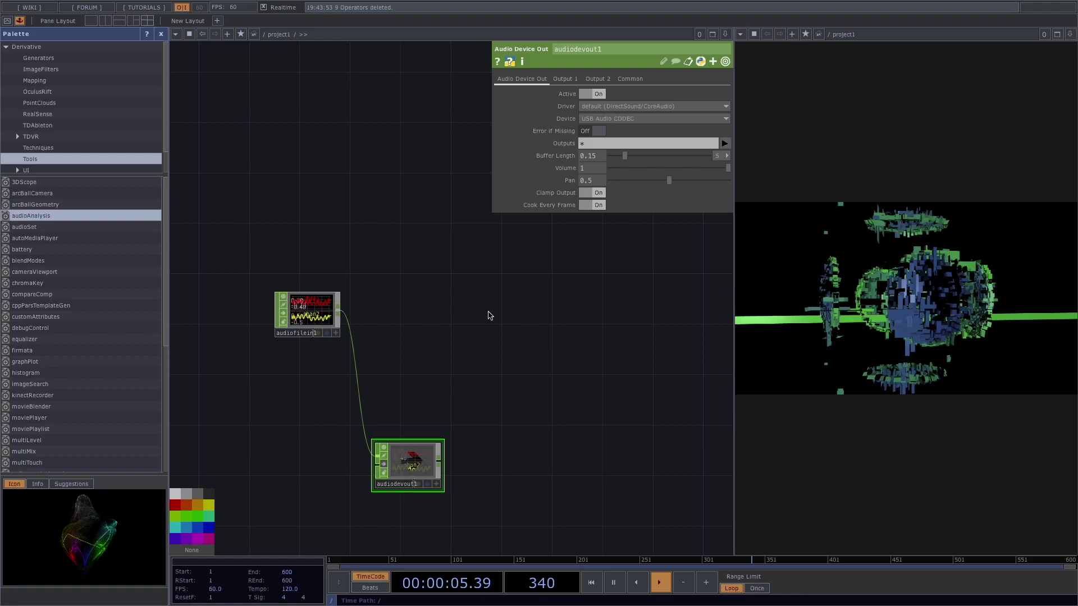
{"action": "left_click_drag", "start_coordinate": [241, 235], "coordinate": [229, 220]}
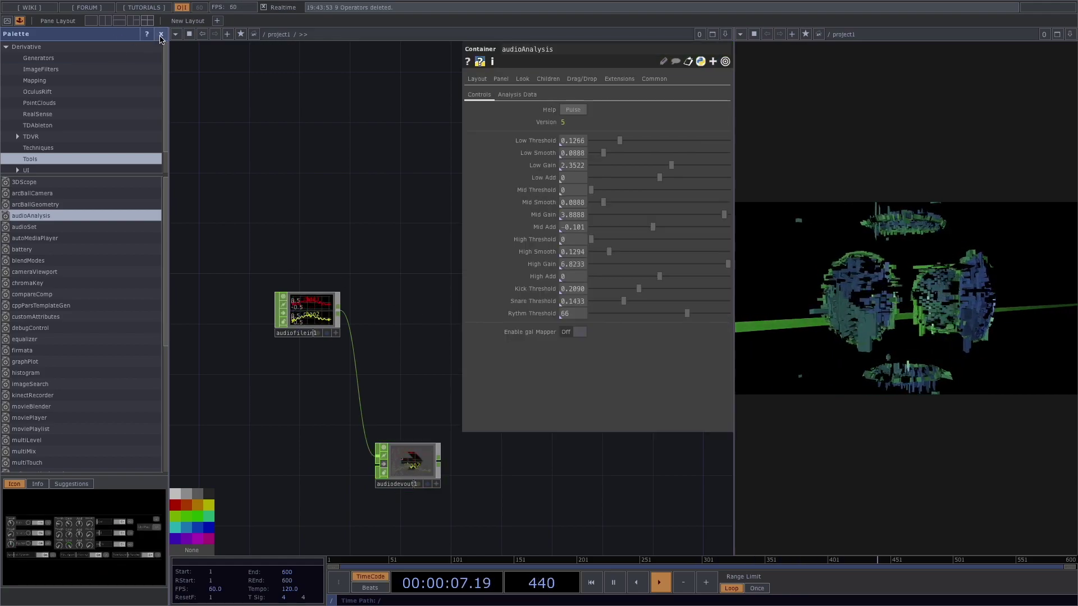
{"action": "left_click", "coordinate": [160, 35]}
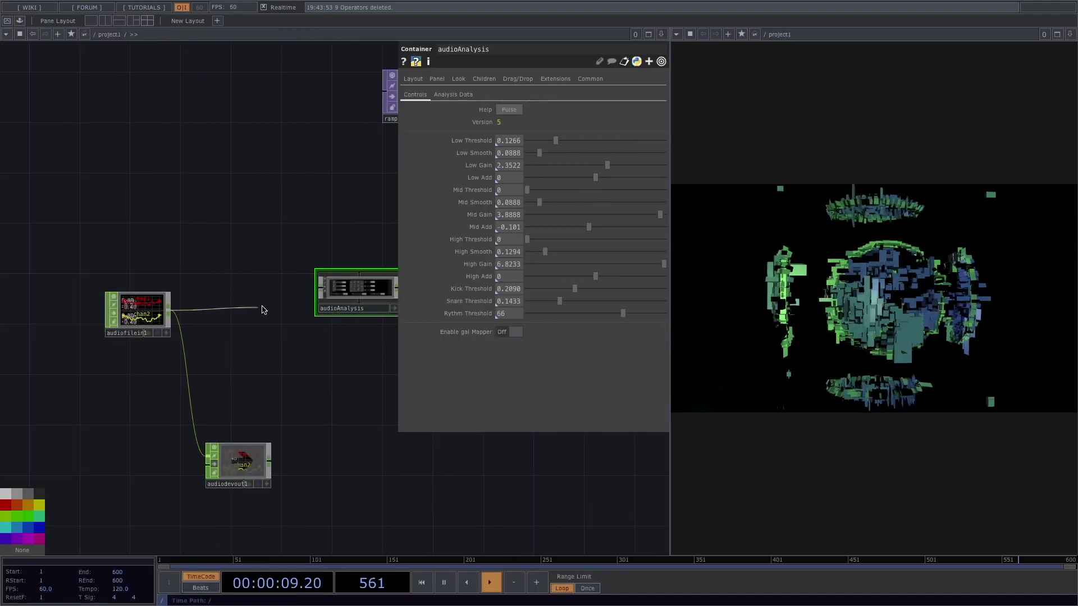
{"action": "mouse_move", "coordinate": [301, 305]}
{"action": "left_mouse_down"}
{"action": "mouse_move", "coordinate": [319, 290]}
{"action": "mouse_move", "coordinate": [312, 319]}
{"action": "left_mouse_up"}
Add a Null CHOP wired after audioAnalysis and inspect its analysis channels
{"action": "scroll", "coordinate": [311, 319], "scroll_direction": "up", "scroll_amount": 5}
{"action": "left_click_drag", "start_coordinate": [386, 455], "coordinate": [106, 433]}
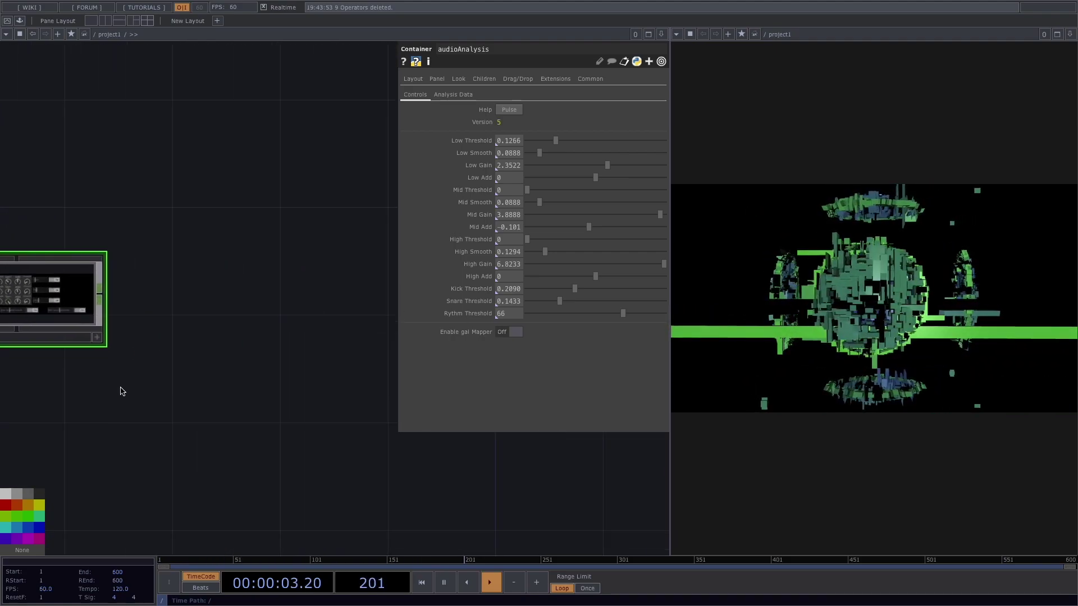
{"action": "right_click", "coordinate": [101, 297]}
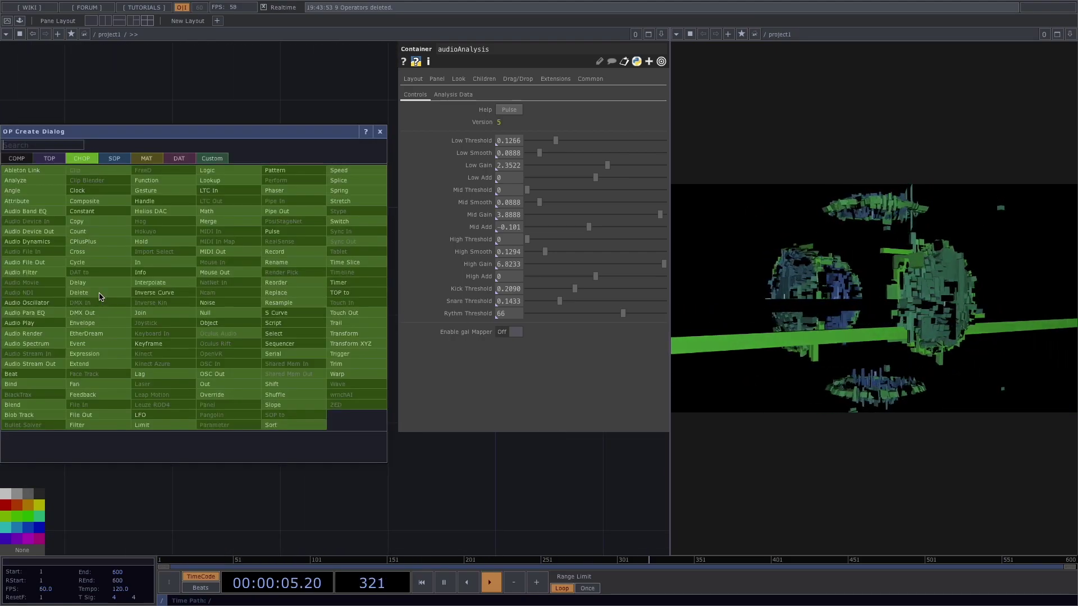
{"action": "left_click", "coordinate": [206, 313]}
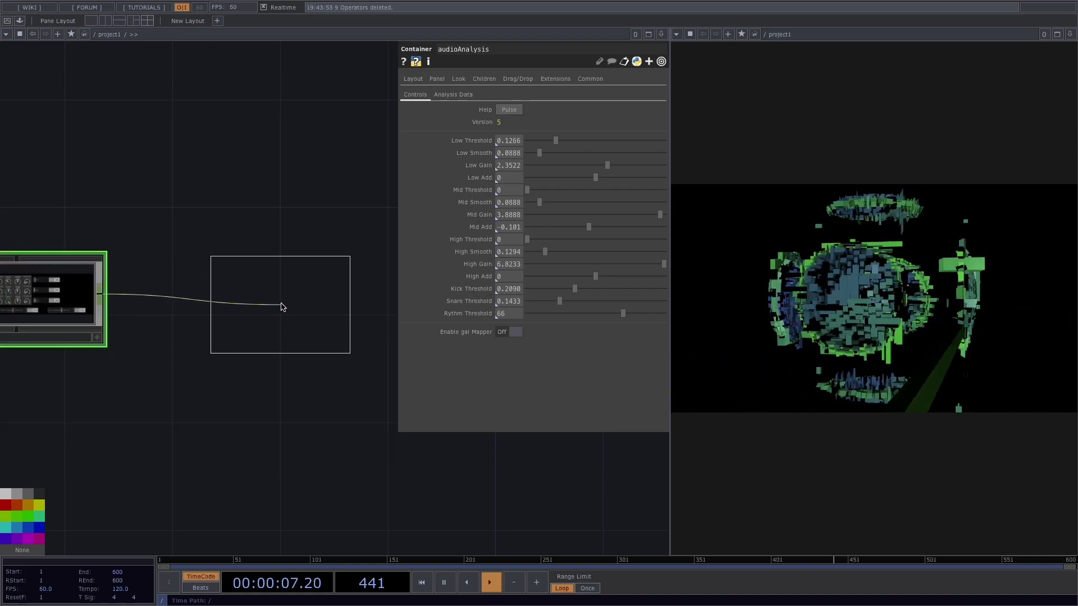
{"action": "left_click", "coordinate": [281, 308]}
{"action": "scroll", "coordinate": [284, 286], "scroll_direction": "up", "scroll_amount": 4}
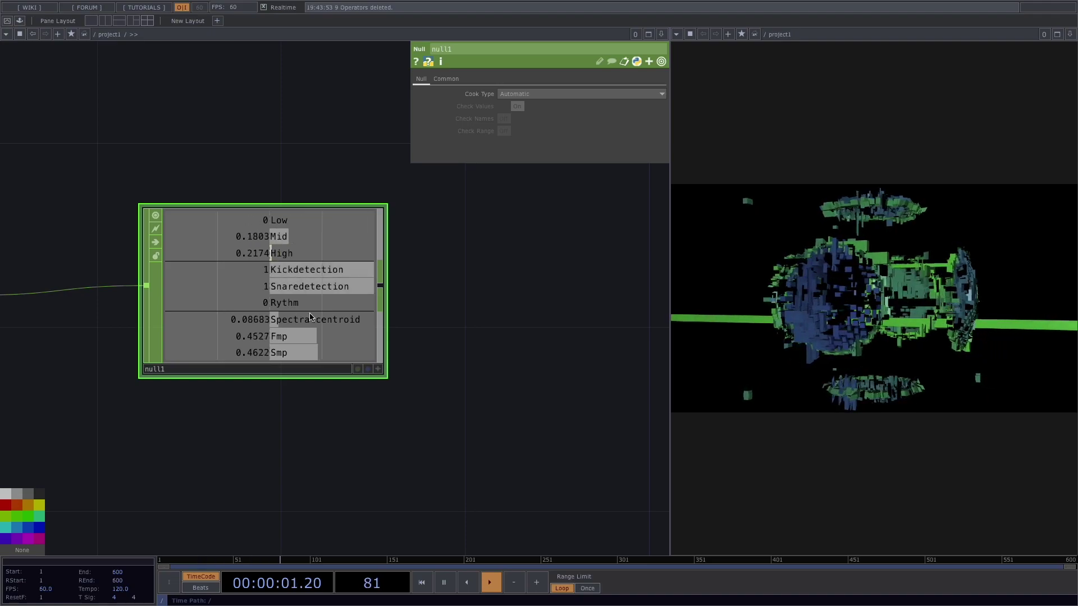
{"action": "scroll", "coordinate": [309, 310], "scroll_direction": "down", "scroll_amount": 5}
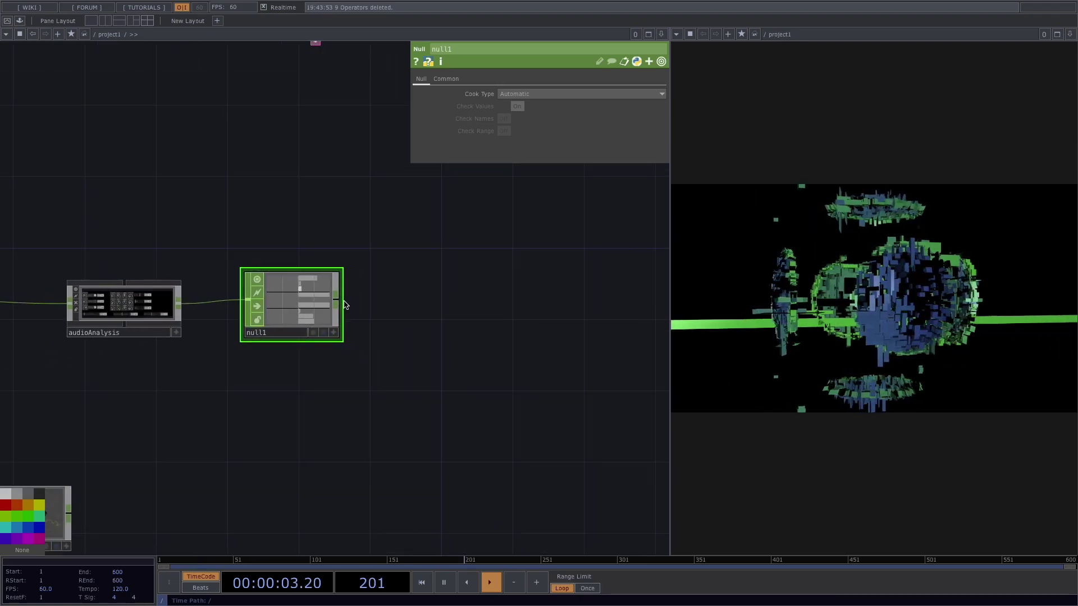
Add a Select CHOP wired after null1 and choose Low as its channel name
{"action": "left_click", "coordinate": [335, 303]}
{"action": "type", "text": "se"}
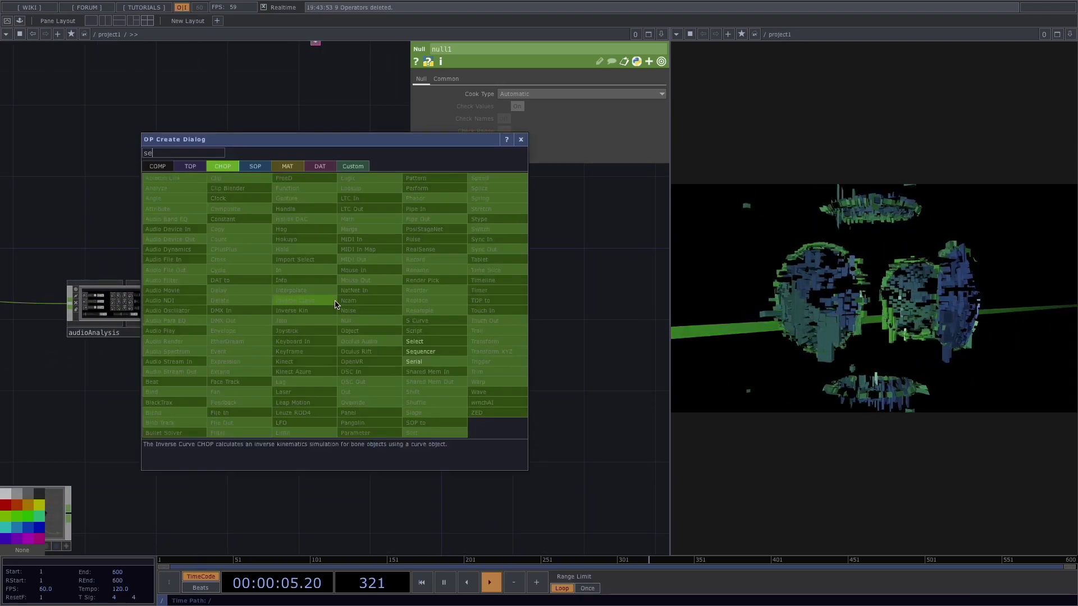
{"action": "left_click", "coordinate": [439, 347]}
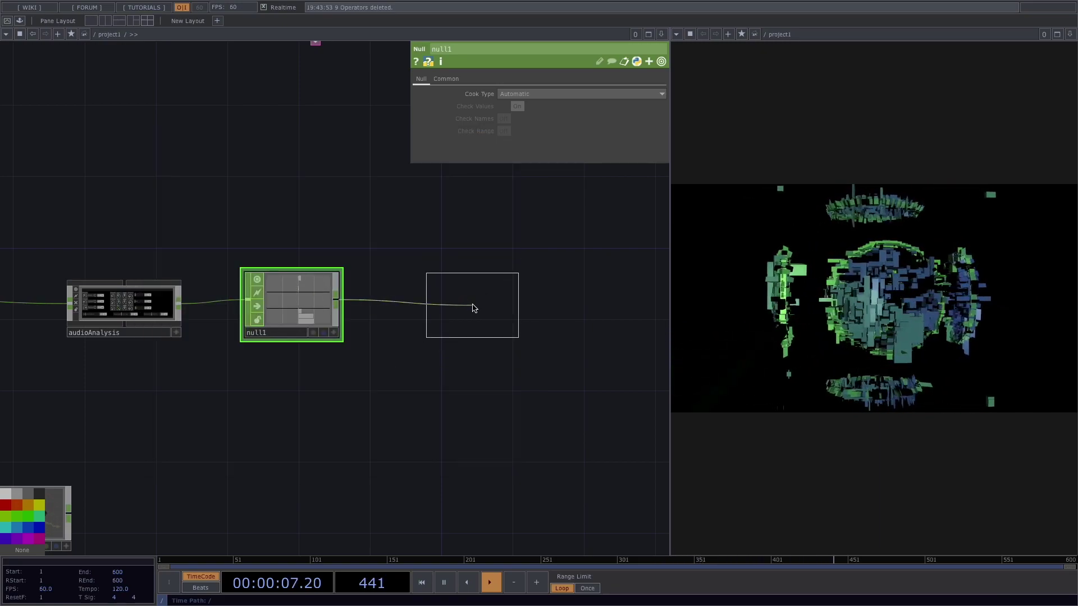
{"action": "left_click", "coordinate": [472, 307]}
{"action": "left_click", "coordinate": [661, 107]}
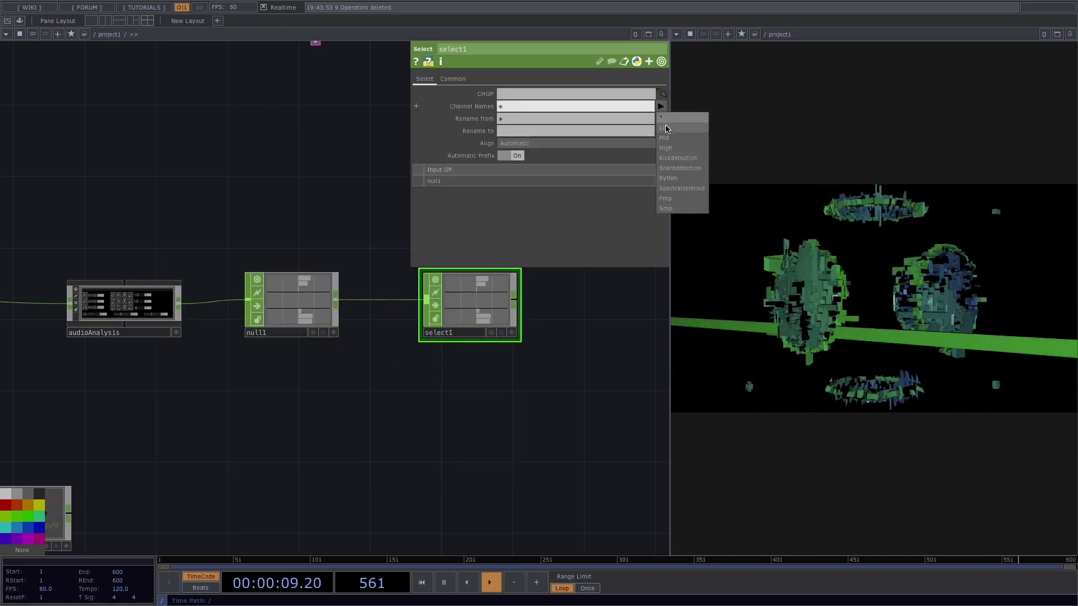
{"action": "left_click", "coordinate": [666, 128]}
Try different harmonic gain strengths on noise1 and settle on 0.695
{"action": "scroll", "coordinate": [476, 423], "scroll_direction": "down", "scroll_amount": 5}
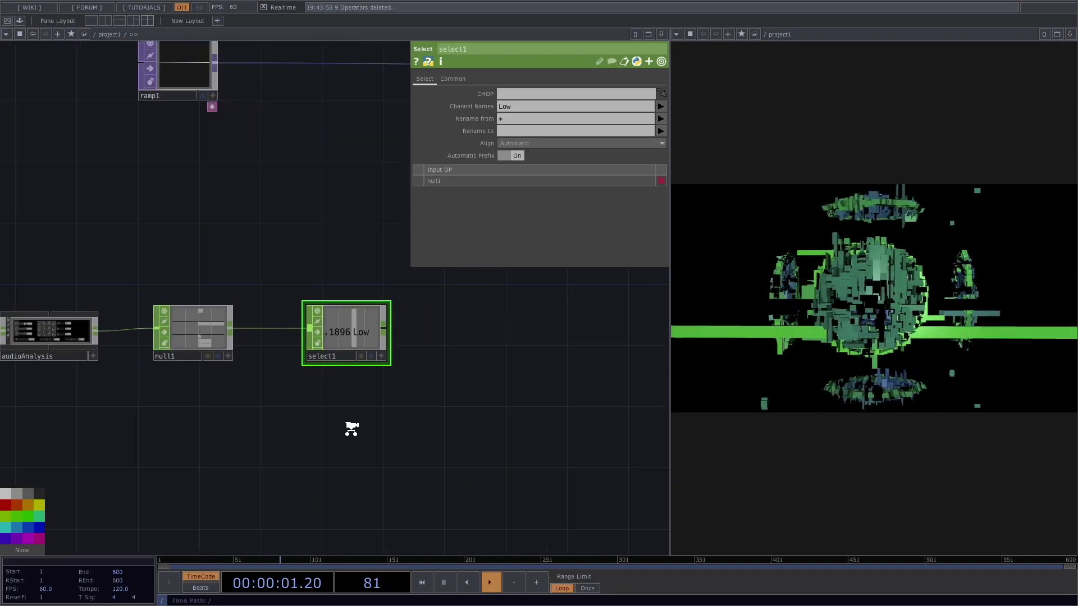
{"action": "left_click_drag", "start_coordinate": [486, 337], "coordinate": [455, 346]}
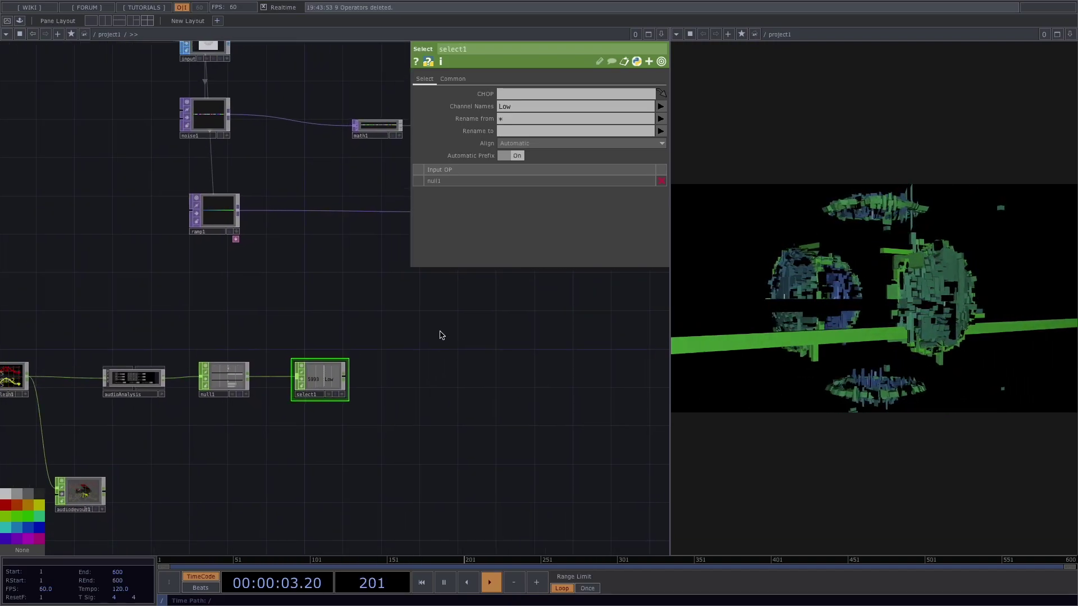
{"action": "left_click", "coordinate": [209, 117]}
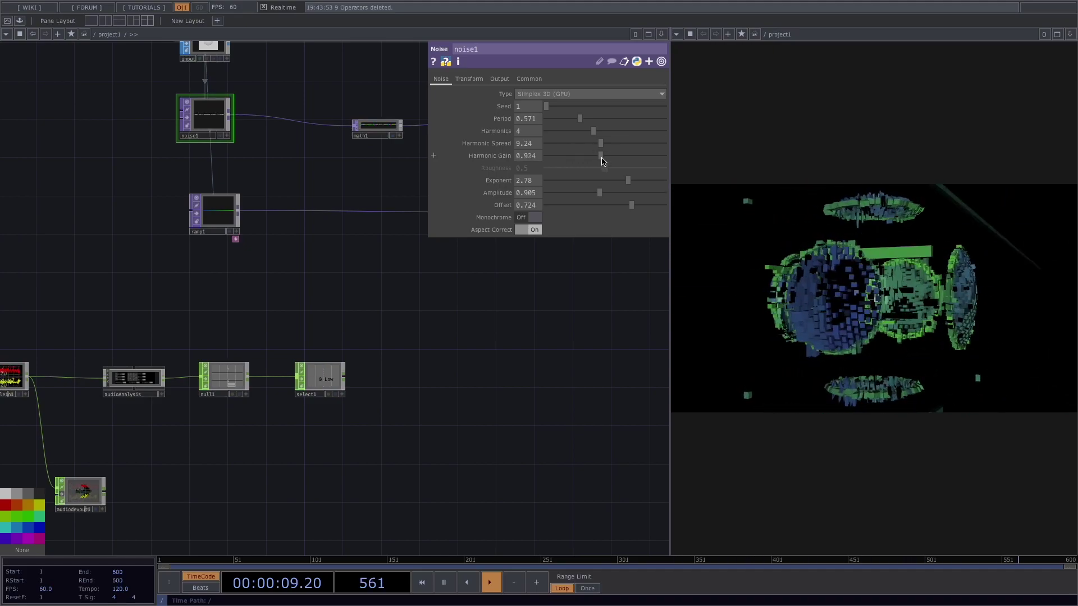
{"action": "left_click_drag", "start_coordinate": [612, 158], "coordinate": [647, 161]}
{"action": "left_click_drag", "start_coordinate": [630, 164], "coordinate": [619, 161]}
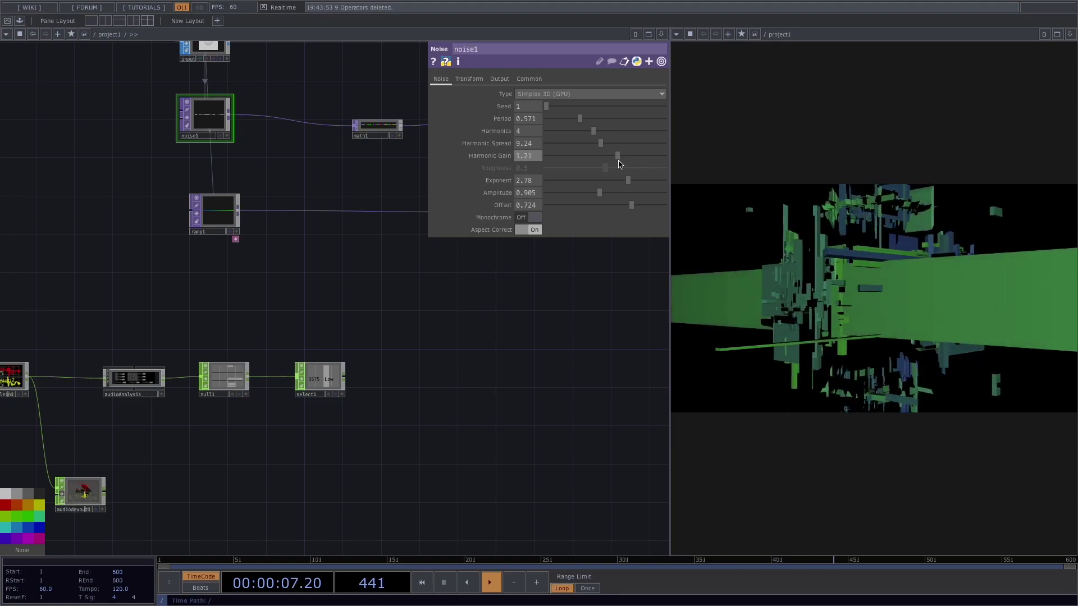
{"action": "left_click_drag", "start_coordinate": [617, 158], "coordinate": [589, 162]}
Select all the audio nodes from audiofilein1 to select1, including audiodevout1, and move them together further left in the network
{"action": "left_click_drag", "start_coordinate": [462, 415], "coordinate": [572, 330]}
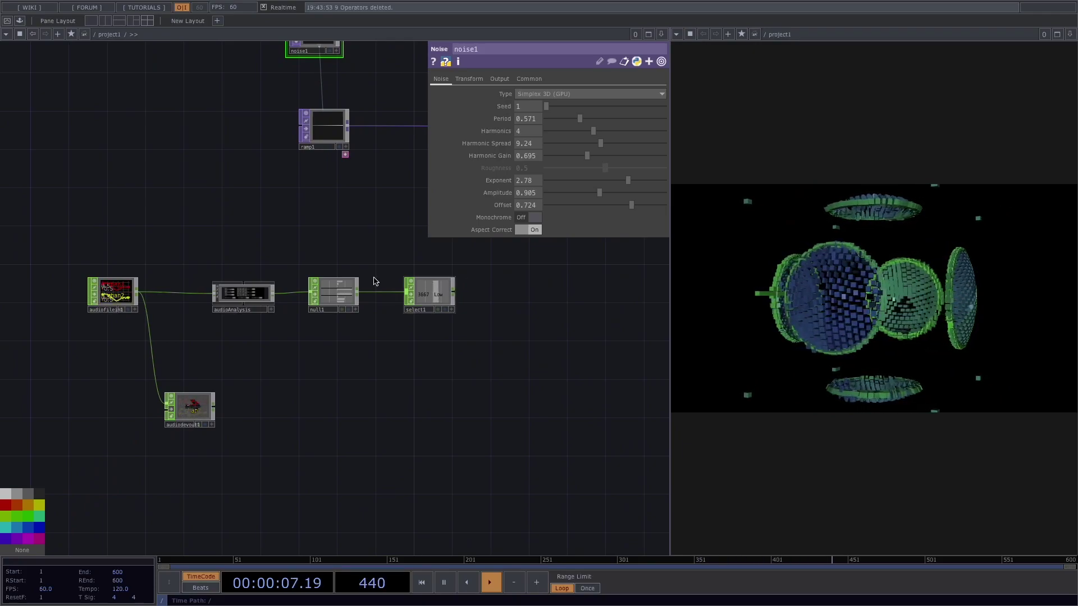
{"action": "left_click", "coordinate": [105, 298]}
{"action": "right_click_drag", "start_coordinate": [75, 221], "coordinate": [440, 427]}
{"action": "left_click_drag", "start_coordinate": [433, 300], "coordinate": [298, 282]}
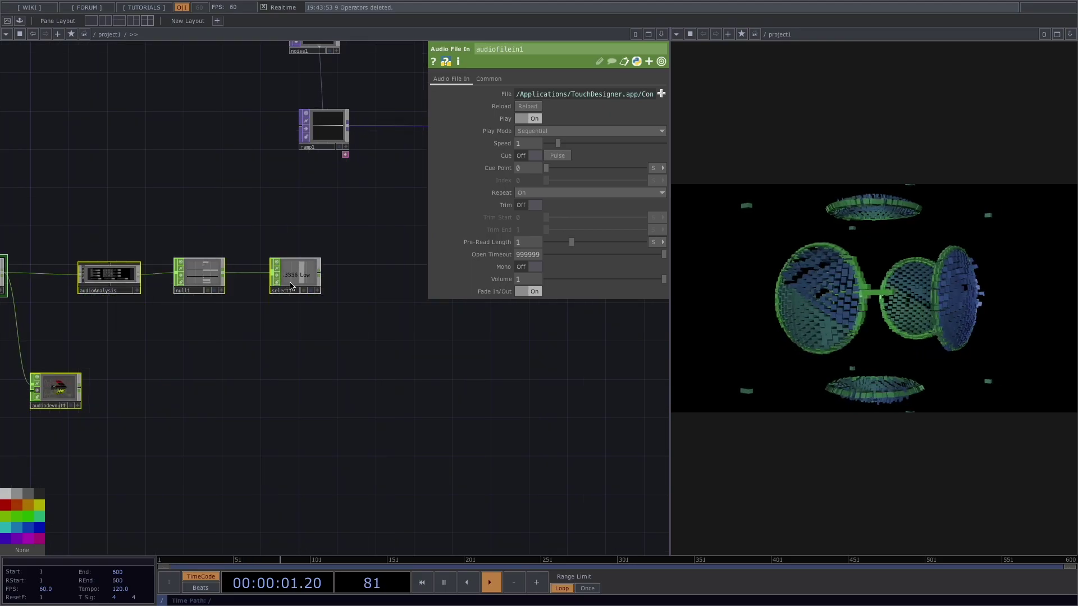
Add a Null CHOP wired after select1 and place it with free space between the two nodes
{"action": "key", "text": "Tab"}
{"action": "type", "text": "n"}
{"action": "left_click", "coordinate": [332, 293]}
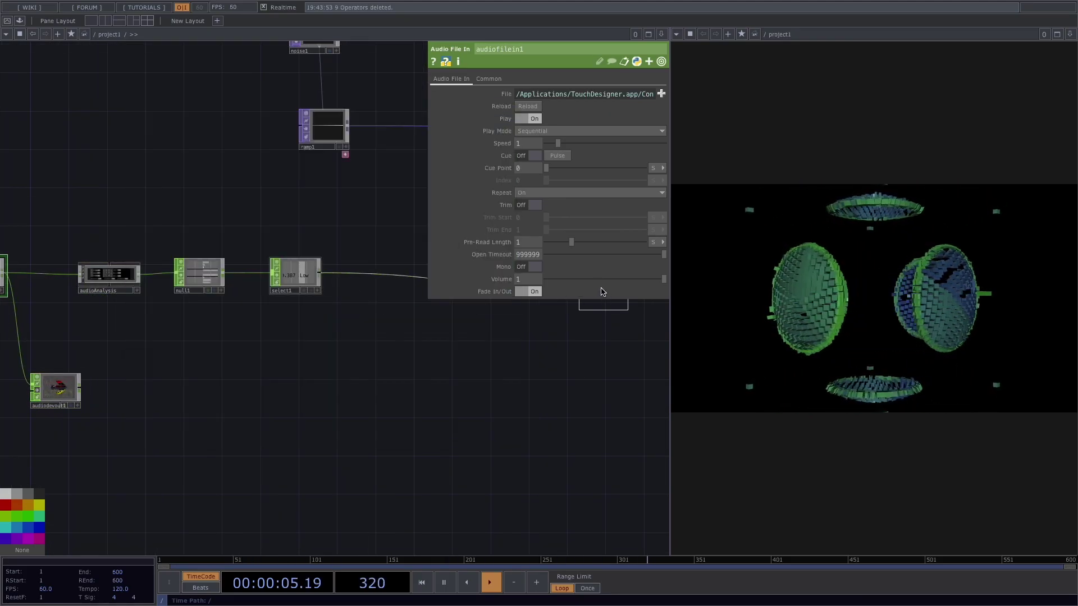
{"action": "left_click", "coordinate": [549, 311]}
{"action": "left_click_drag", "start_coordinate": [543, 309], "coordinate": [314, 382]}
Rename the new Null CHOP after select1 to harmonGain and align it with the audio chain
{"action": "left_click", "coordinate": [111, 164]}
{"action": "left_click_drag", "start_coordinate": [351, 285], "coordinate": [495, 231]}
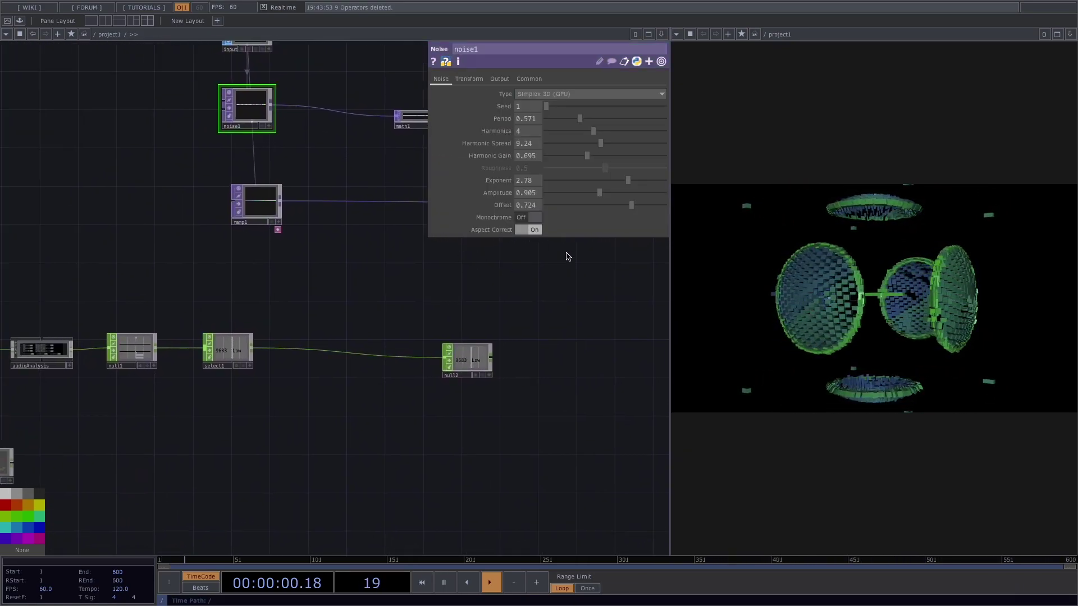
{"action": "left_click", "coordinate": [460, 378]}
{"action": "type", "text": "harm"}
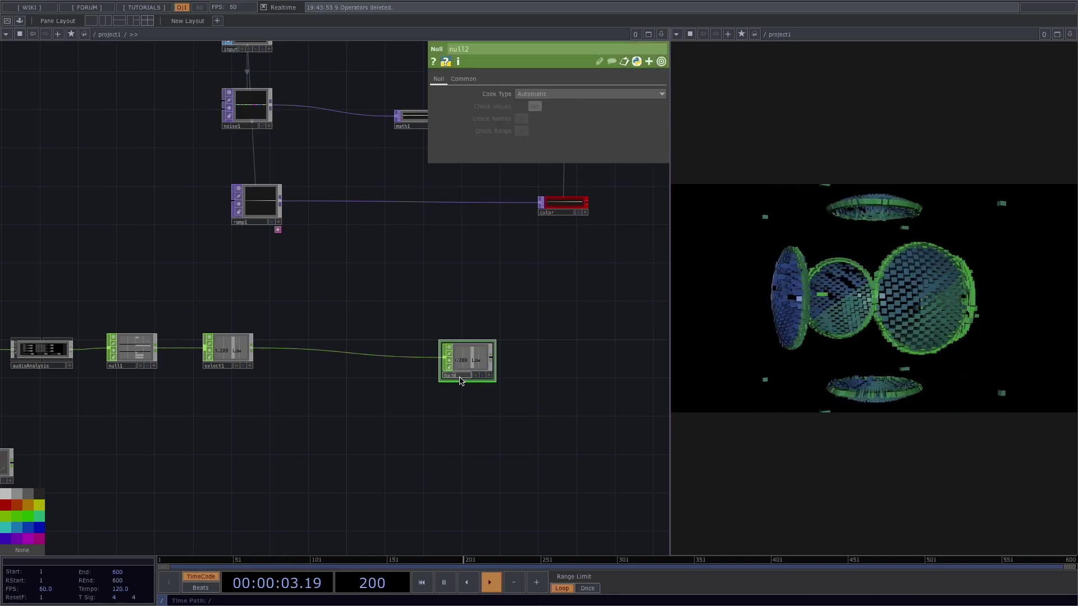
{"action": "type", "text": "onGain"}
{"action": "key", "text": "Return"}
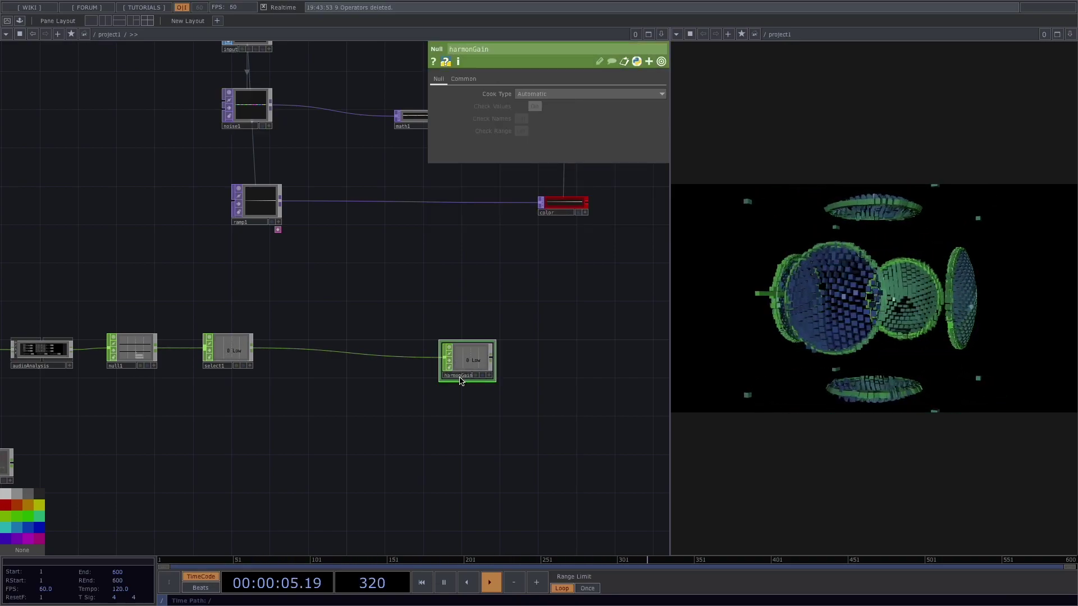
{"action": "scroll", "coordinate": [473, 355], "scroll_direction": "up", "scroll_amount": 3}
{"action": "left_click_drag", "start_coordinate": [473, 357], "coordinate": [498, 350]}
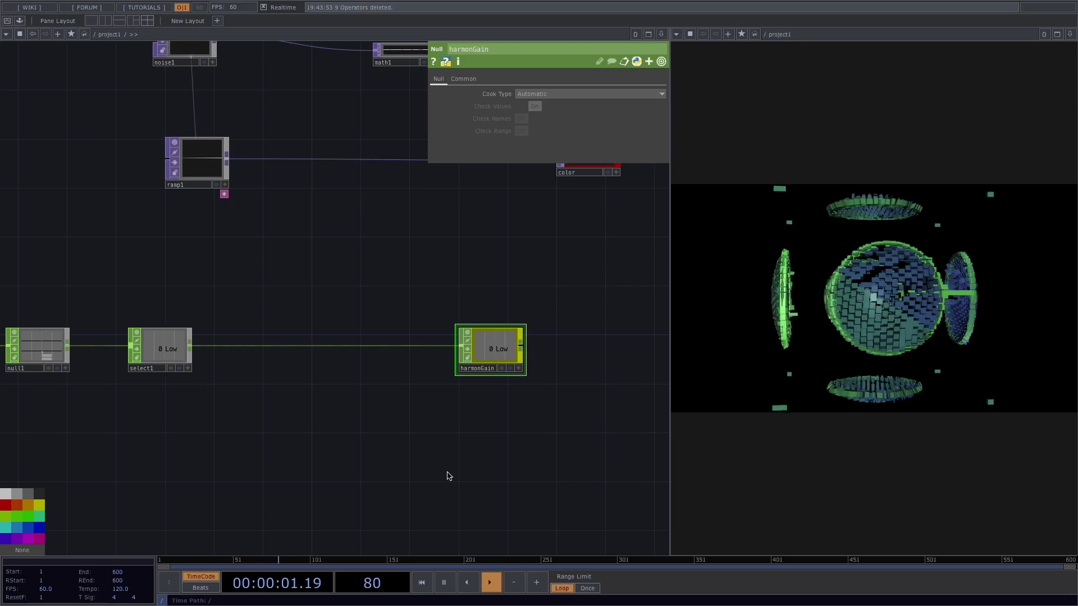
Insert a Math CHOP on the wire between select1 and harmonGain
{"action": "scroll", "coordinate": [448, 472], "scroll_direction": "down", "scroll_amount": 4}
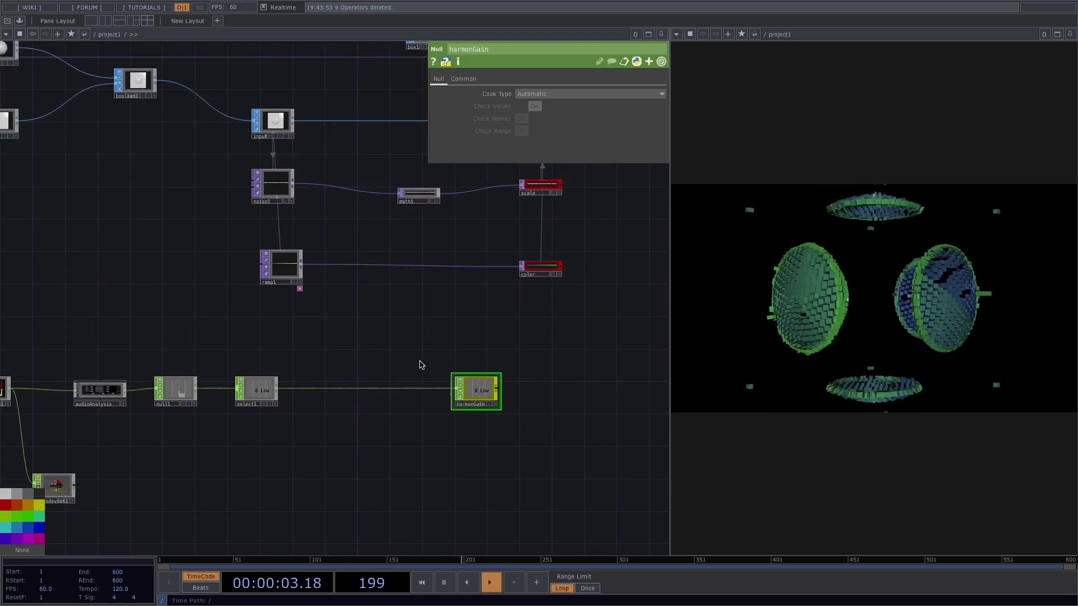
{"action": "scroll", "coordinate": [393, 357], "scroll_direction": "down", "scroll_amount": 1}
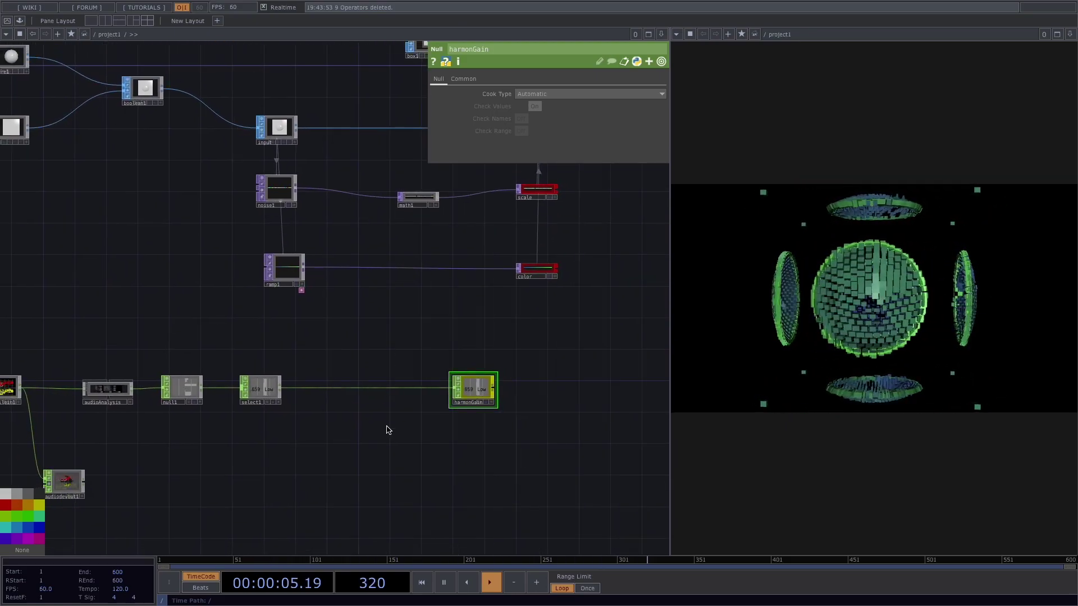
{"action": "scroll", "coordinate": [349, 398], "scroll_direction": "up", "scroll_amount": 2}
{"action": "right_click", "coordinate": [422, 385]}
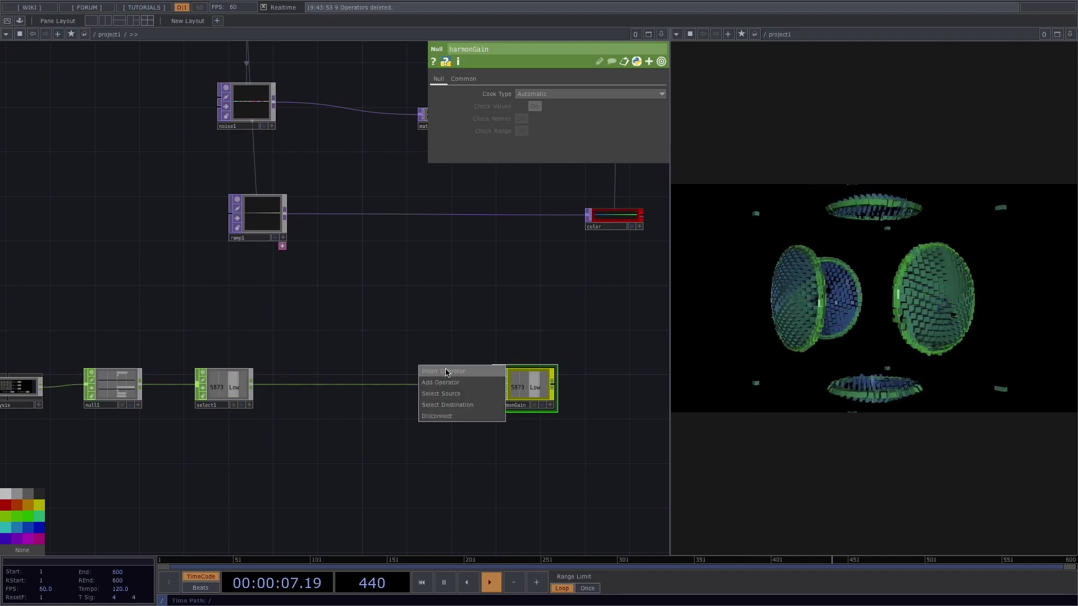
{"action": "left_click", "coordinate": [448, 372]}
{"action": "type", "text": "math"}
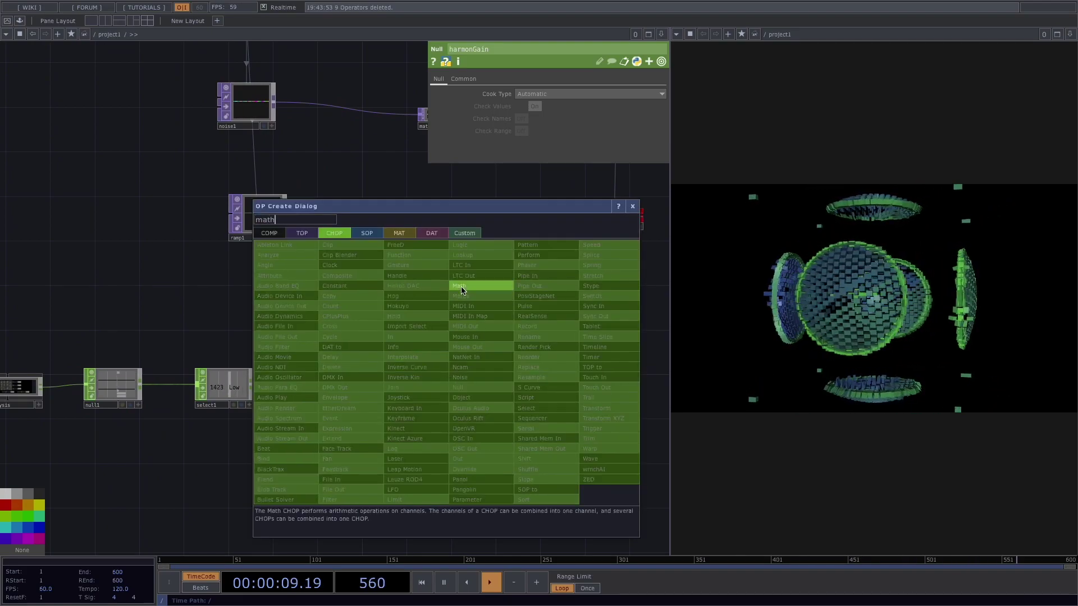
{"action": "left_click", "coordinate": [461, 288]}
{"action": "left_click", "coordinate": [423, 386]}
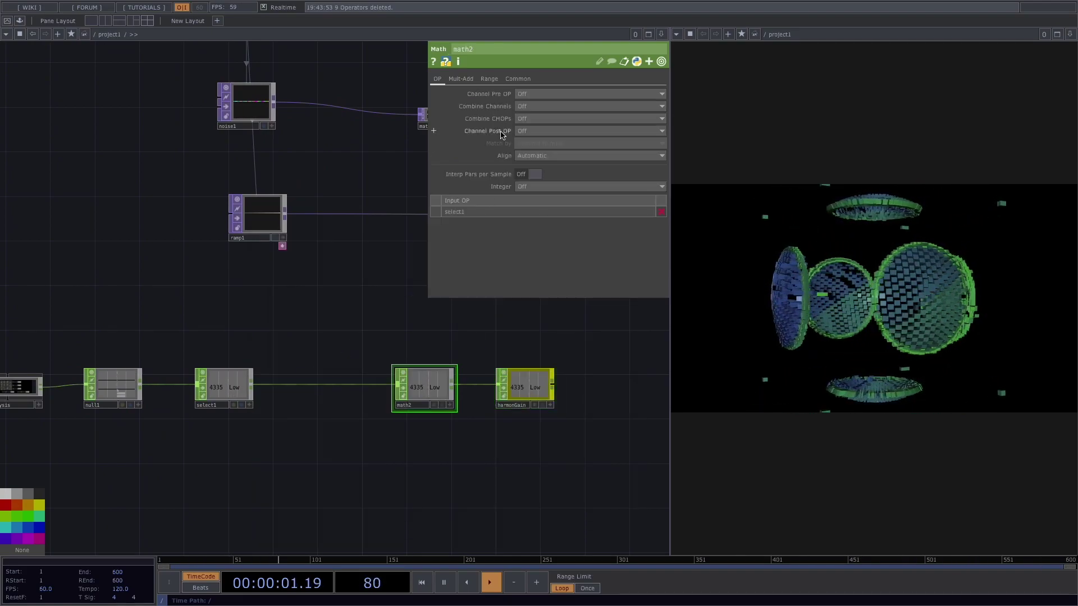
Set math2's To Range to 0.7 and 1.2
{"action": "left_click", "coordinate": [489, 79]}
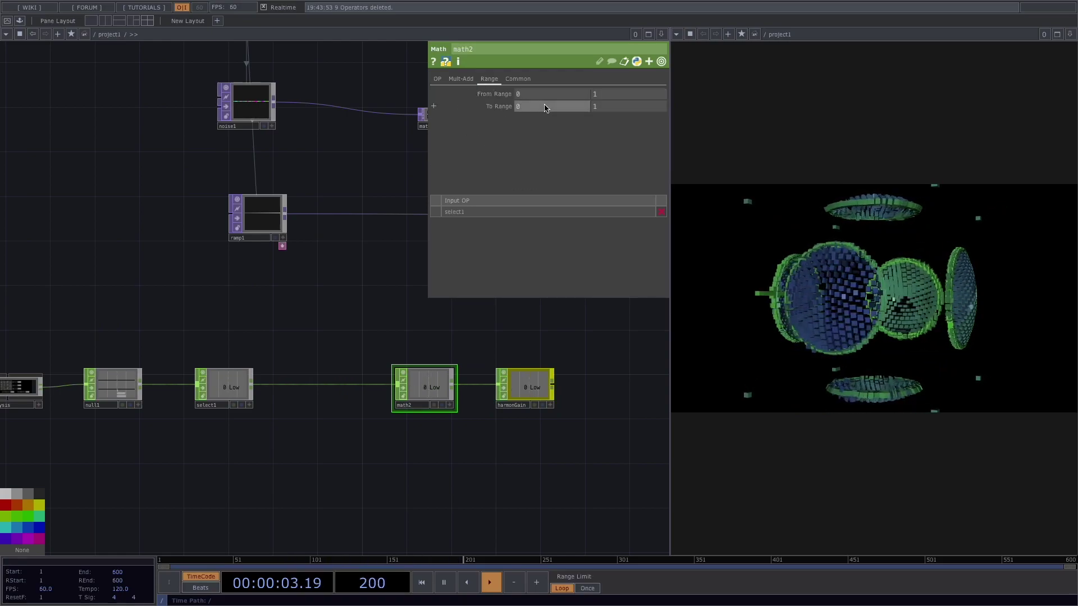
{"action": "type", "text": "7"}
{"action": "key", "text": "Tab"}
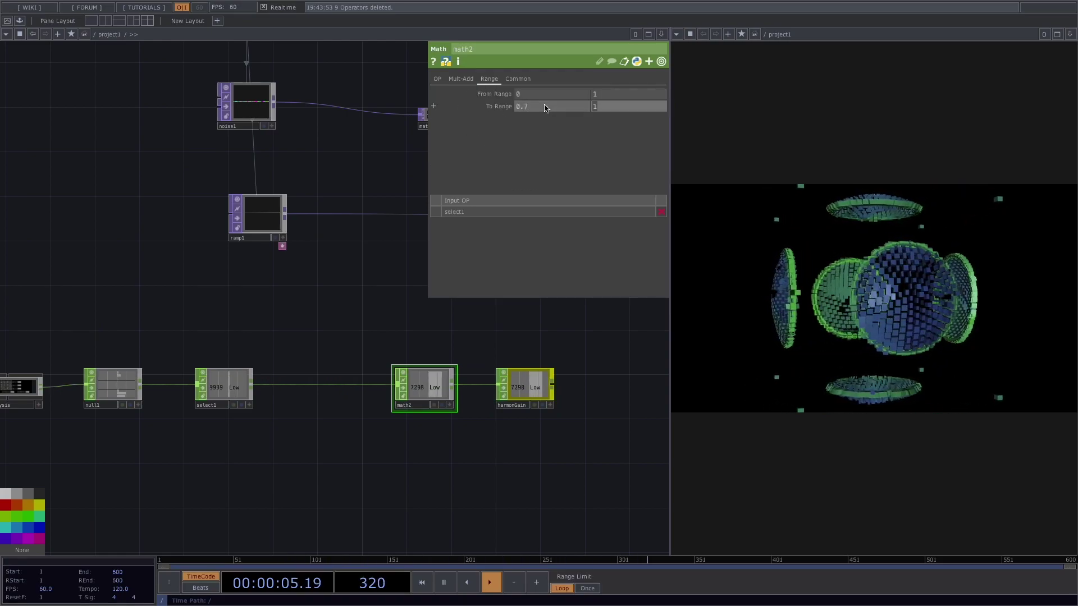
Export harmonGain's Low channel to the Harmonic Gain parameter of noise1
{"action": "left_click", "coordinate": [529, 391]}
{"action": "left_click", "coordinate": [550, 405]}
{"action": "left_click_drag", "start_coordinate": [527, 390], "coordinate": [508, 147]}
{"action": "left_click", "coordinate": [528, 151]}
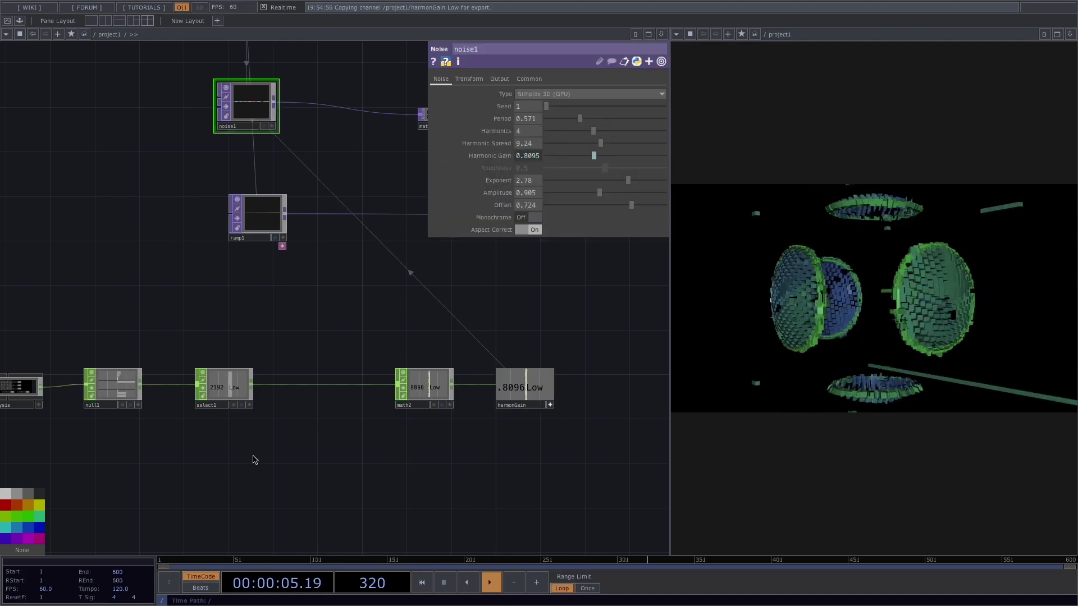
Move math2 closer to select1 to make room before harmonGain
{"action": "scroll", "coordinate": [253, 456], "scroll_direction": "down", "scroll_amount": 1}
{"action": "scroll", "coordinate": [253, 455], "scroll_direction": "down", "scroll_amount": 2}
{"action": "left_click_drag", "start_coordinate": [230, 473], "coordinate": [402, 427]}
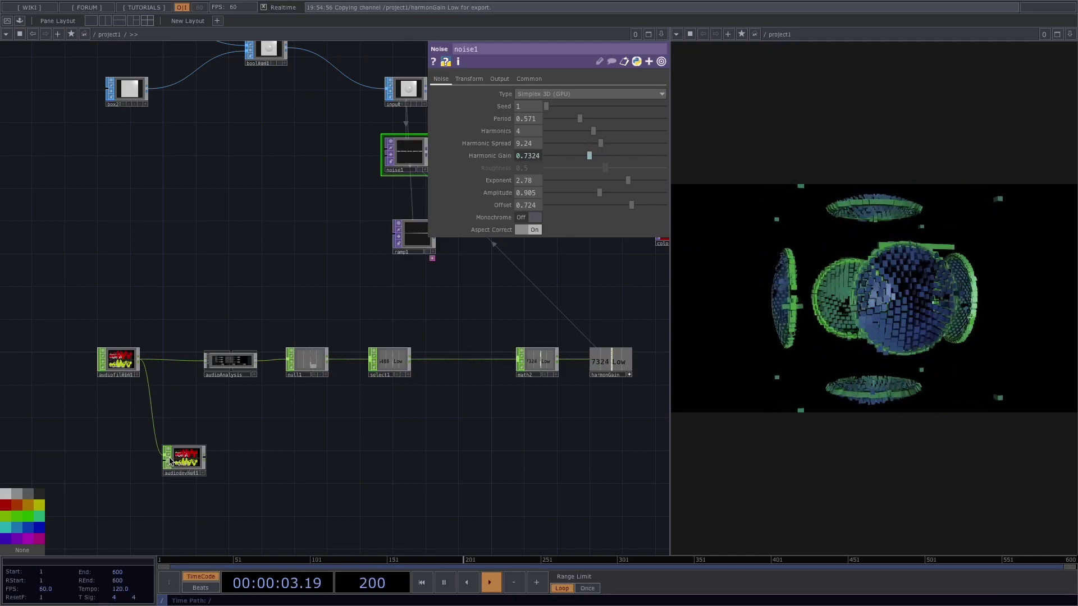
{"action": "left_click_drag", "start_coordinate": [511, 430], "coordinate": [485, 429]}
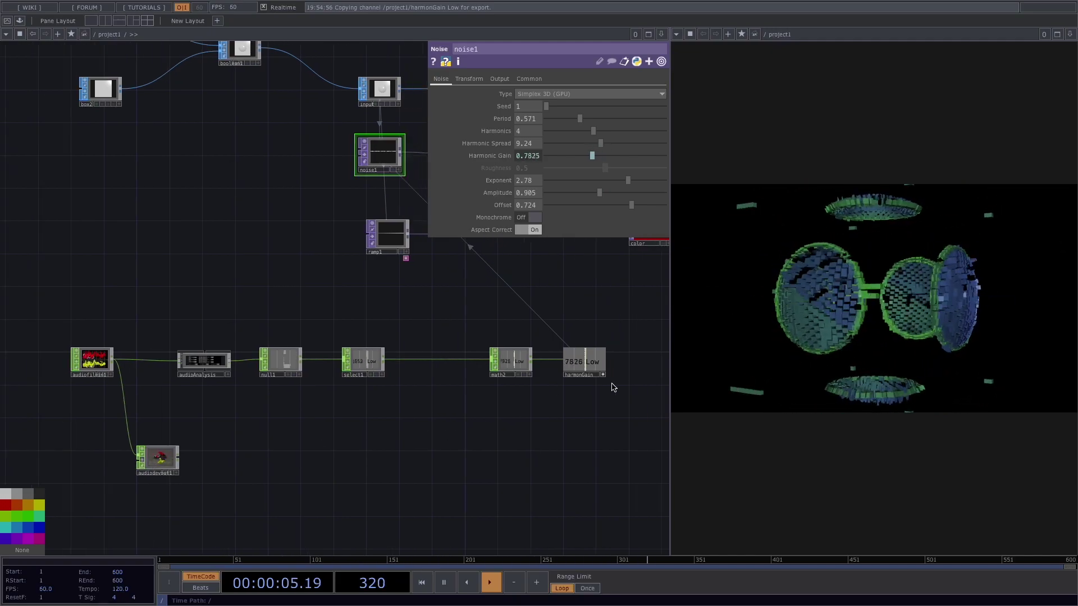
{"action": "scroll", "coordinate": [603, 372], "scroll_direction": "up", "scroll_amount": 3}
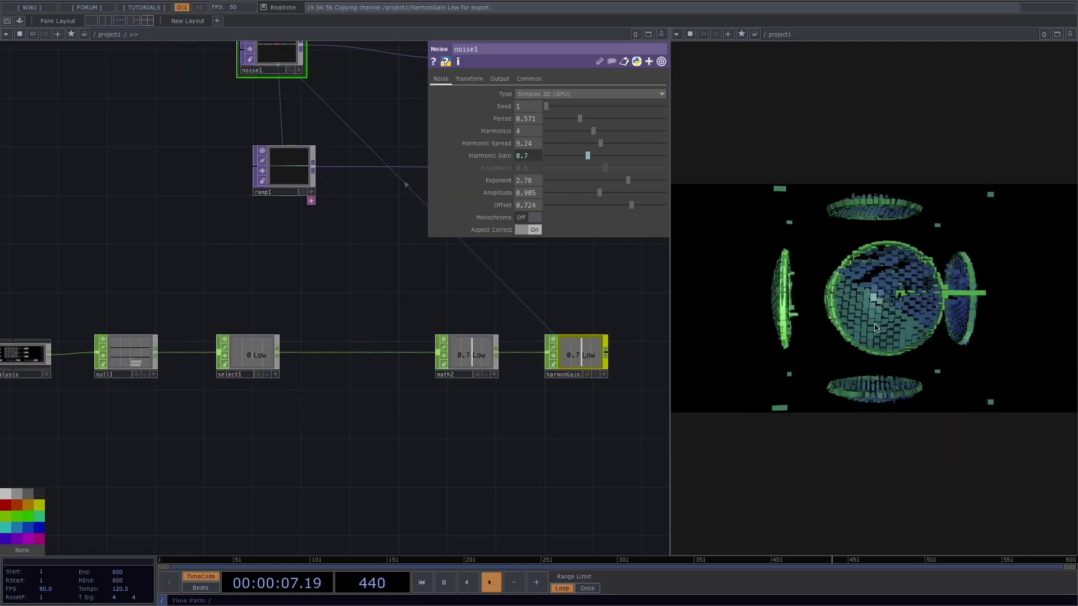
{"action": "left_click_drag", "start_coordinate": [484, 356], "coordinate": [372, 356]}
Insert a Filter CHOP on the wire between math2 and harmonGain
{"action": "right_click", "coordinate": [476, 360]}
{"action": "left_click", "coordinate": [469, 357]}
{"action": "right_click", "coordinate": [465, 353]}
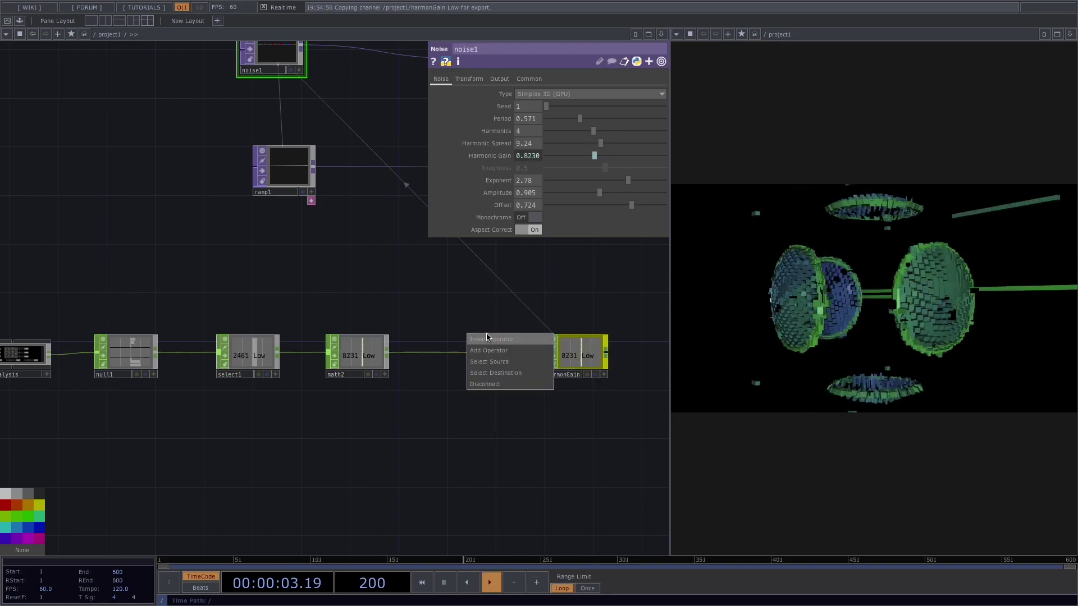
{"action": "left_click", "coordinate": [486, 340]}
{"action": "type", "text": "fi"}
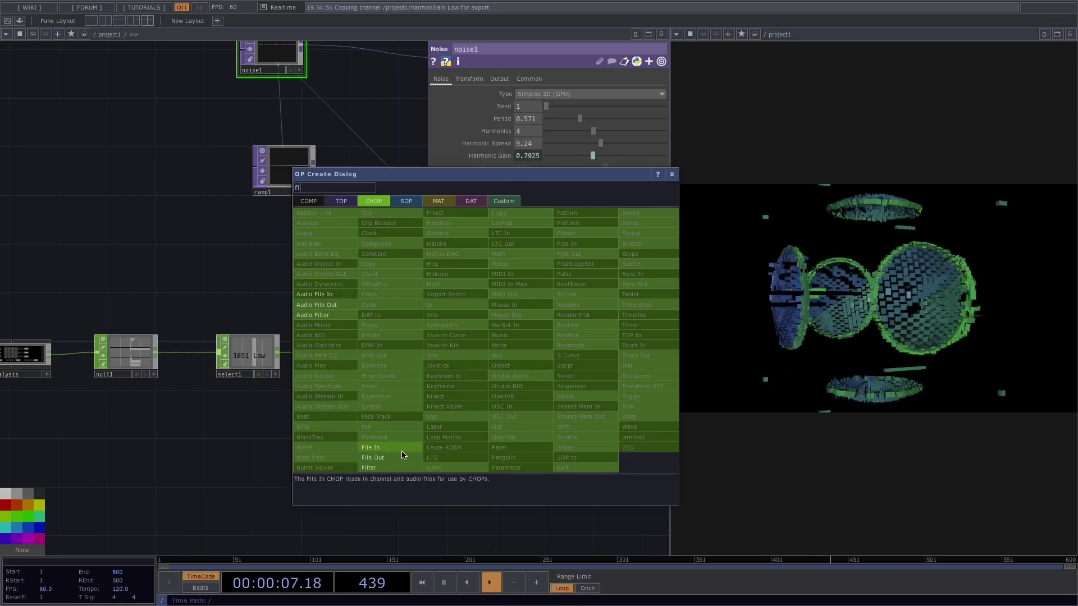
{"action": "left_click", "coordinate": [388, 469]}
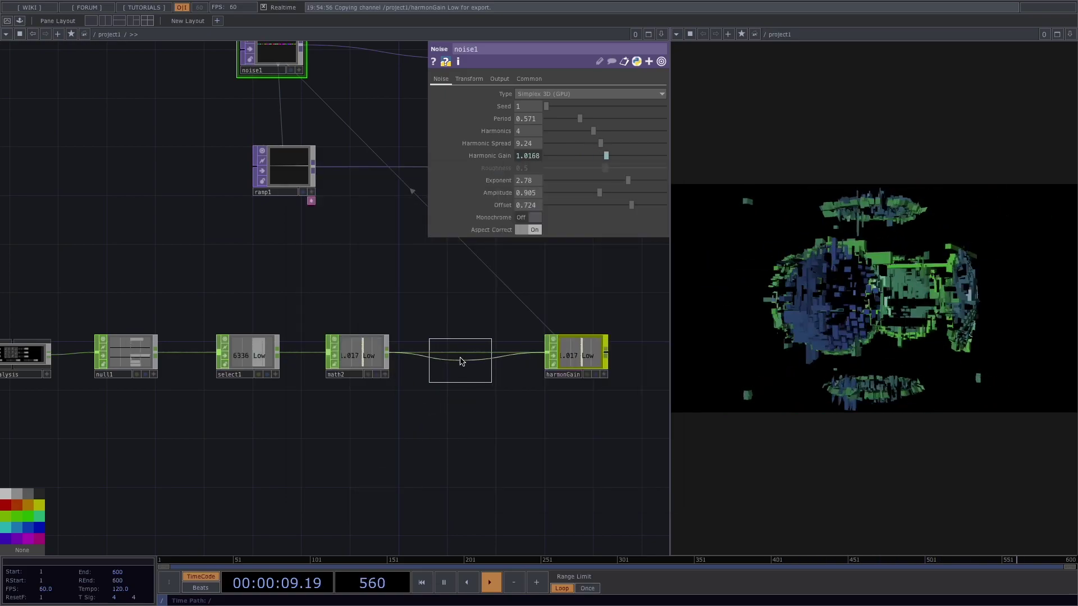
{"action": "left_click", "coordinate": [461, 363]}
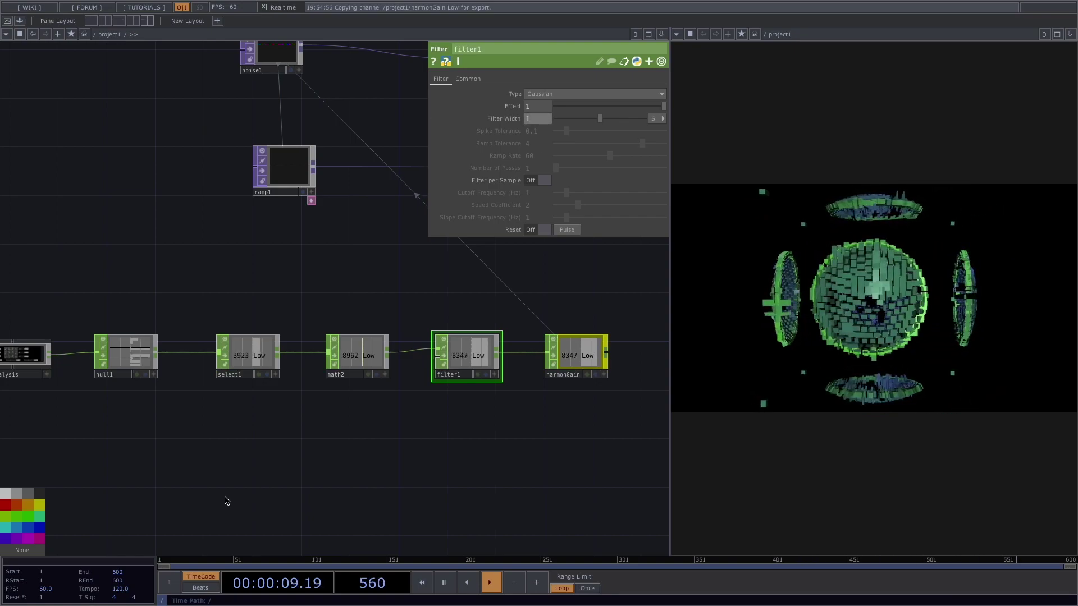
Set filter1's filter width to 0.5
{"action": "scroll", "coordinate": [225, 497], "scroll_direction": "down", "scroll_amount": 3}
{"action": "left_click_drag", "start_coordinate": [375, 458], "coordinate": [556, 393]}
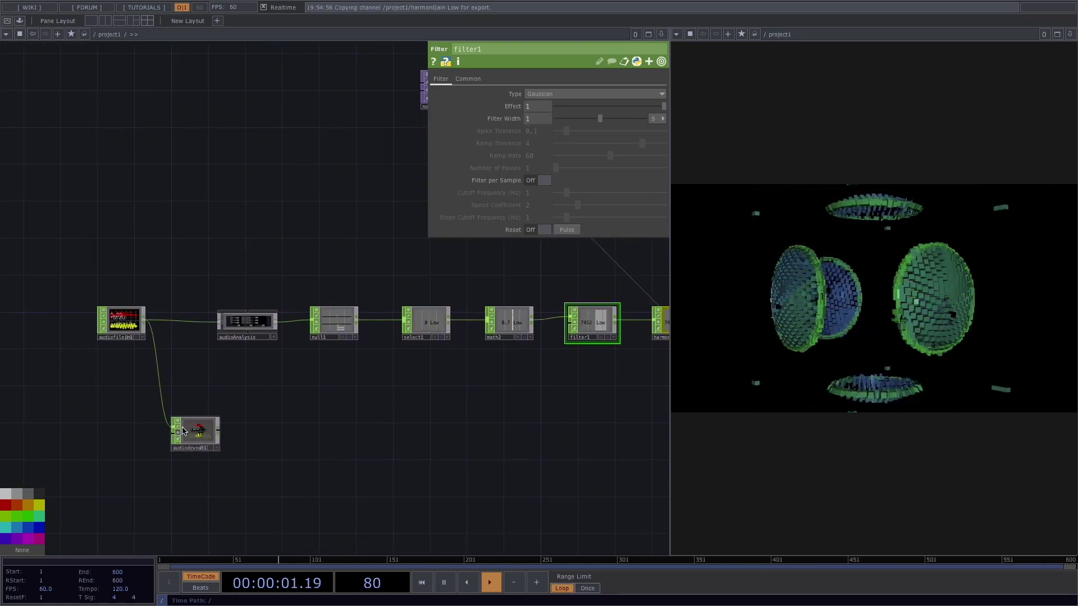
{"action": "left_click_drag", "start_coordinate": [392, 425], "coordinate": [272, 451]}
{"action": "scroll", "coordinate": [464, 351], "scroll_direction": "up", "scroll_amount": 3}
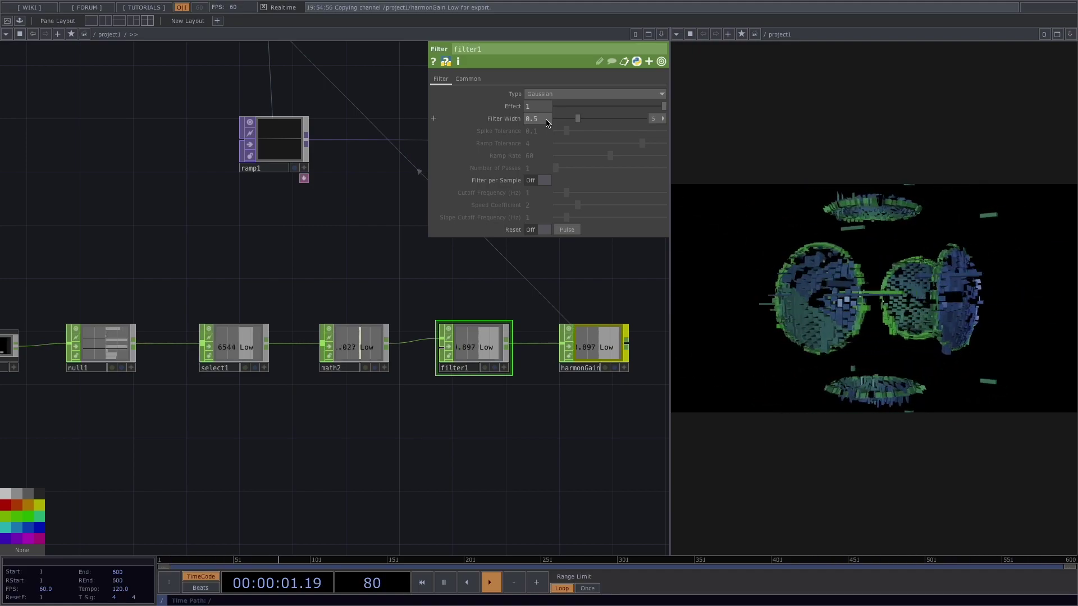
Select all audio nodes from audiofilein1 to harmonGain, including audiodevout1, and move them together so that harmonGain sits below ramp1
{"action": "scroll", "coordinate": [218, 463], "scroll_direction": "down", "scroll_amount": 1}
{"action": "left_click_drag", "start_coordinate": [221, 464], "coordinate": [337, 416]}
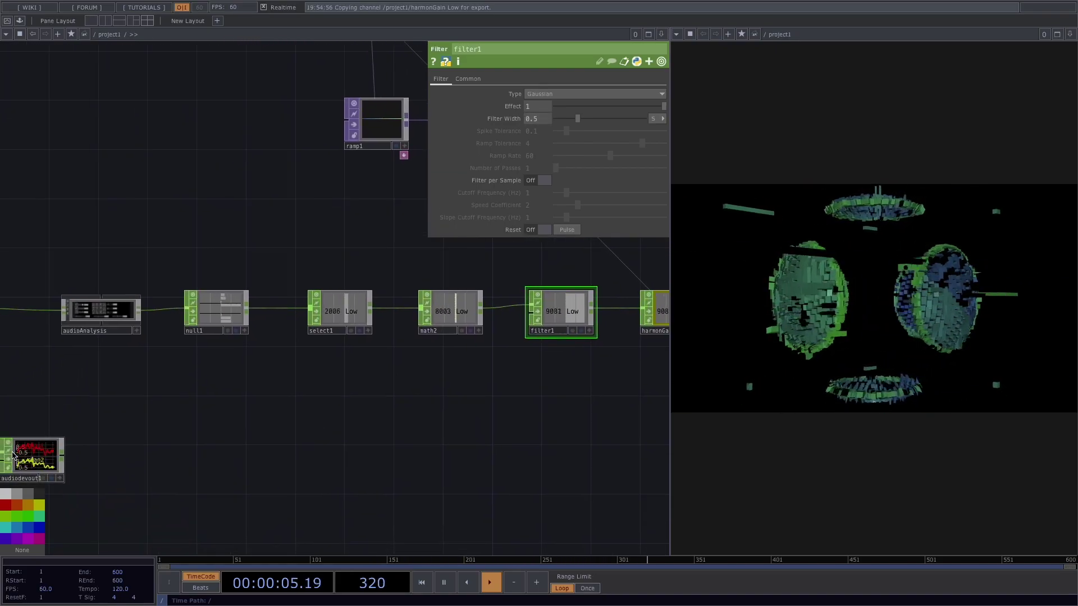
{"action": "scroll", "coordinate": [370, 397], "scroll_direction": "down", "scroll_amount": 3}
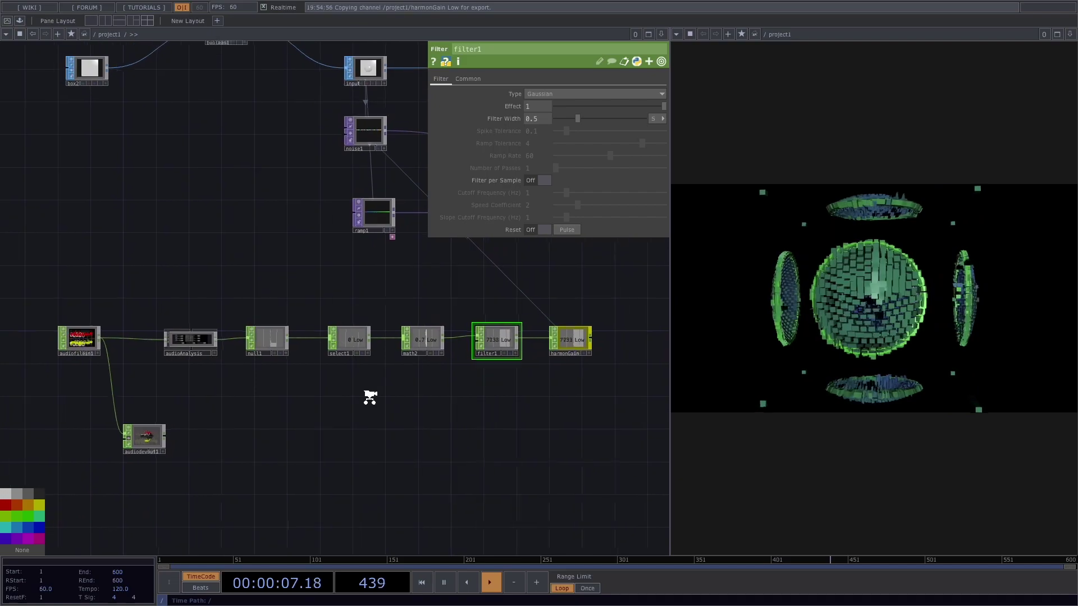
{"action": "scroll", "coordinate": [372, 399], "scroll_direction": "down", "scroll_amount": 2}
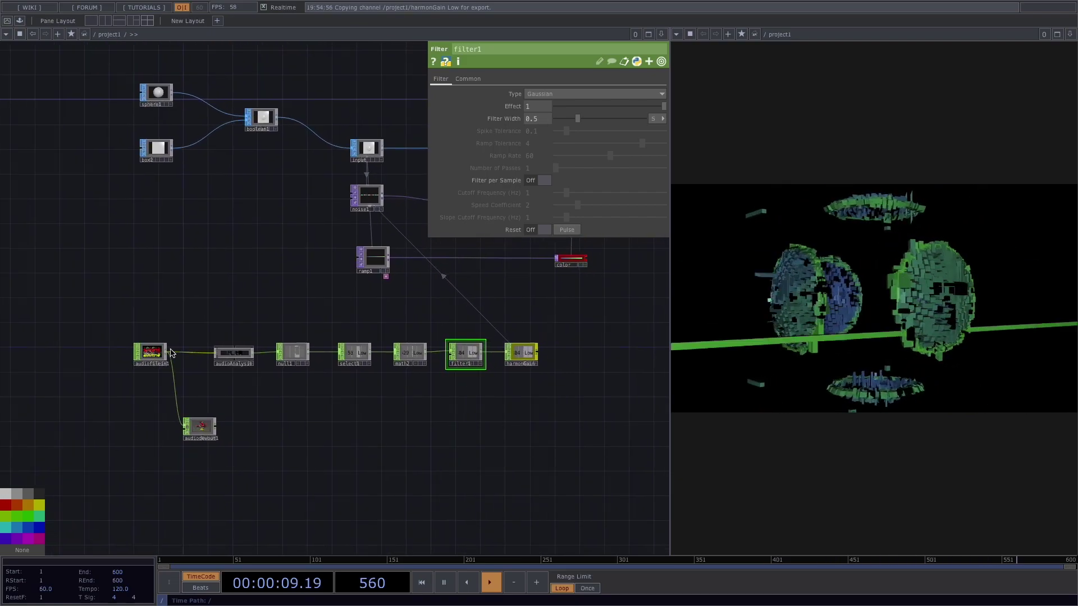
{"action": "left_click", "coordinate": [158, 356]}
{"action": "right_click_drag", "start_coordinate": [102, 335], "coordinate": [563, 448]}
{"action": "left_click_drag", "start_coordinate": [525, 355], "coordinate": [380, 350]}
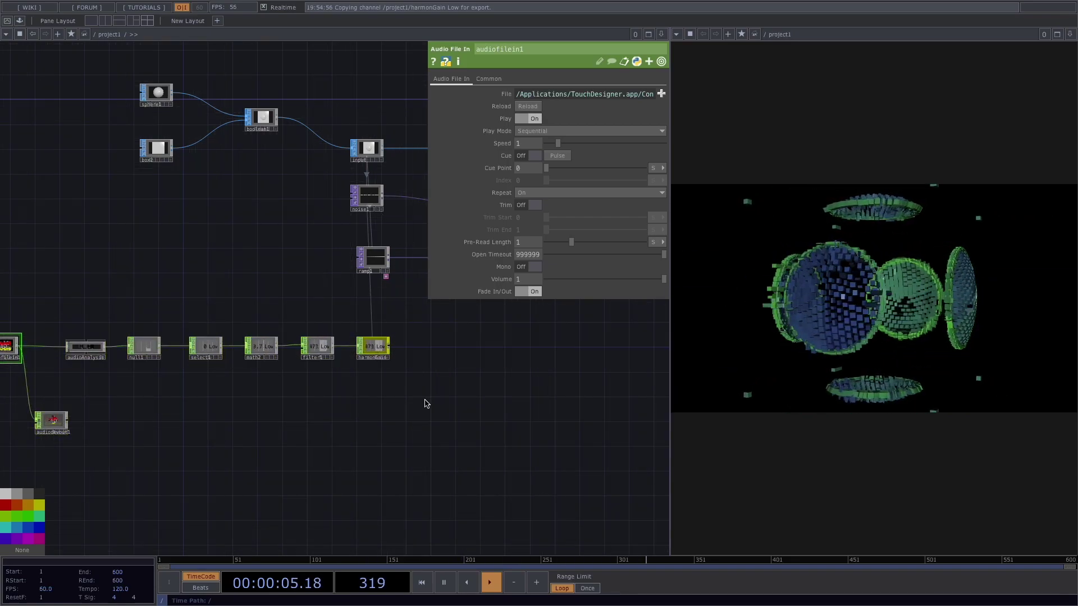
Set geo1's Z rotation to -90
{"action": "left_click_drag", "start_coordinate": [414, 408], "coordinate": [312, 459]}
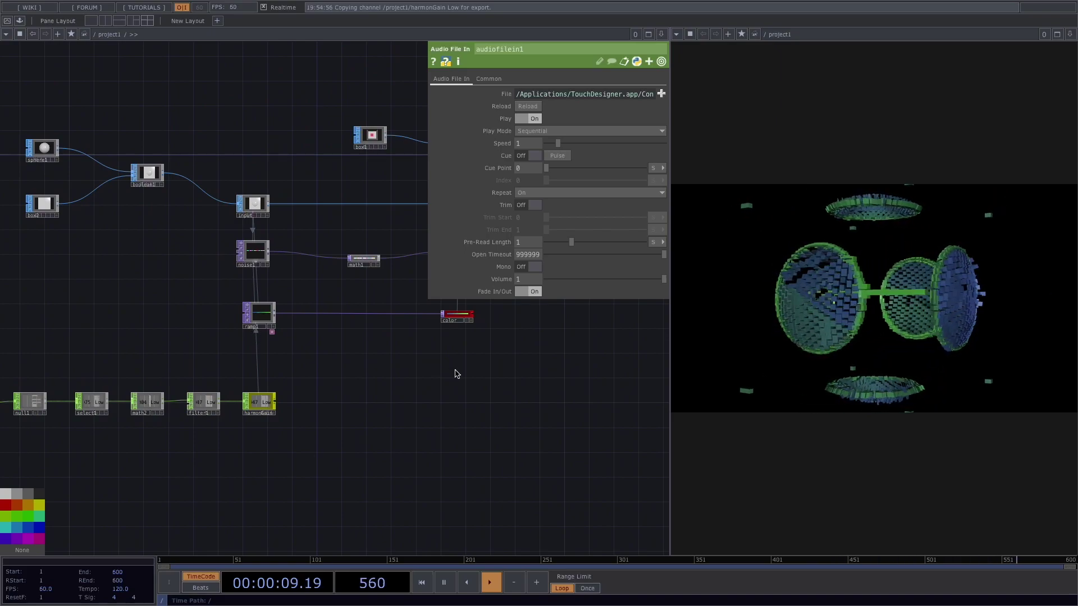
{"action": "left_click_drag", "start_coordinate": [456, 374], "coordinate": [252, 515]}
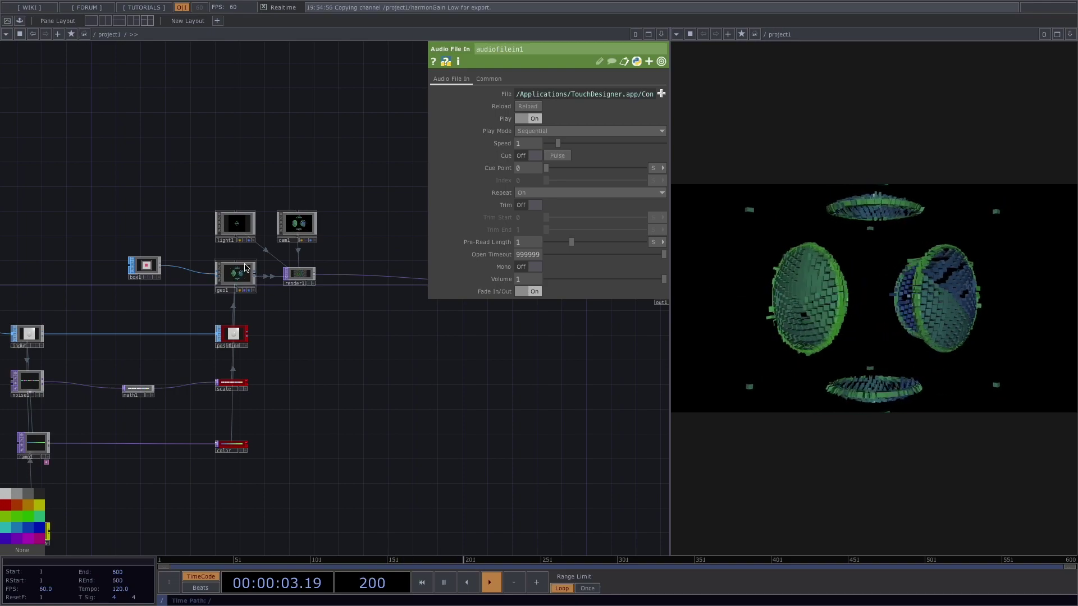
{"action": "left_click", "coordinate": [238, 268]}
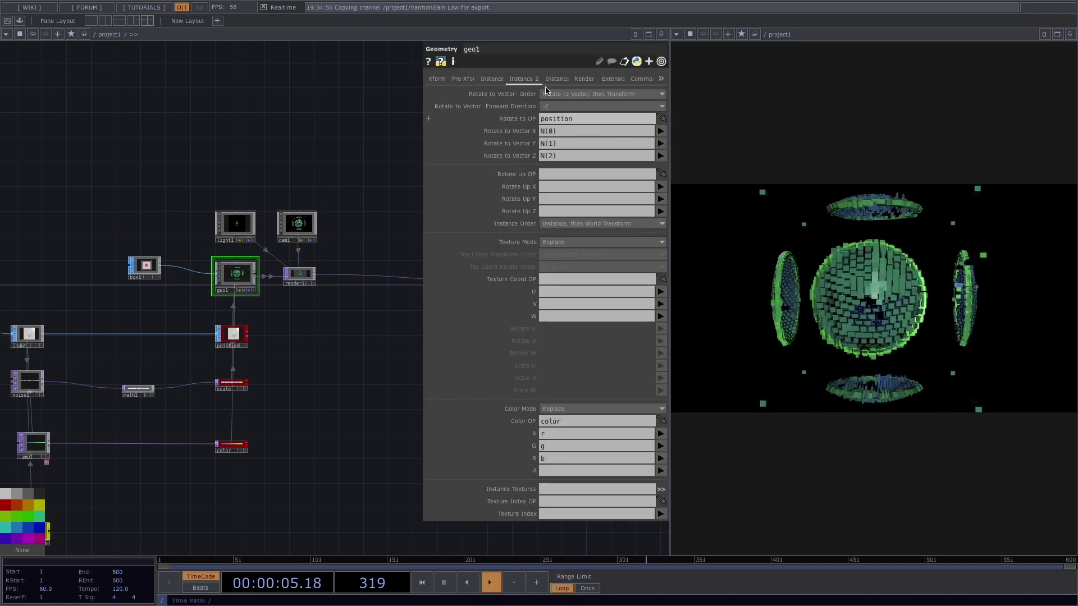
{"action": "left_click", "coordinate": [458, 79]}
{"action": "left_click", "coordinate": [438, 79]}
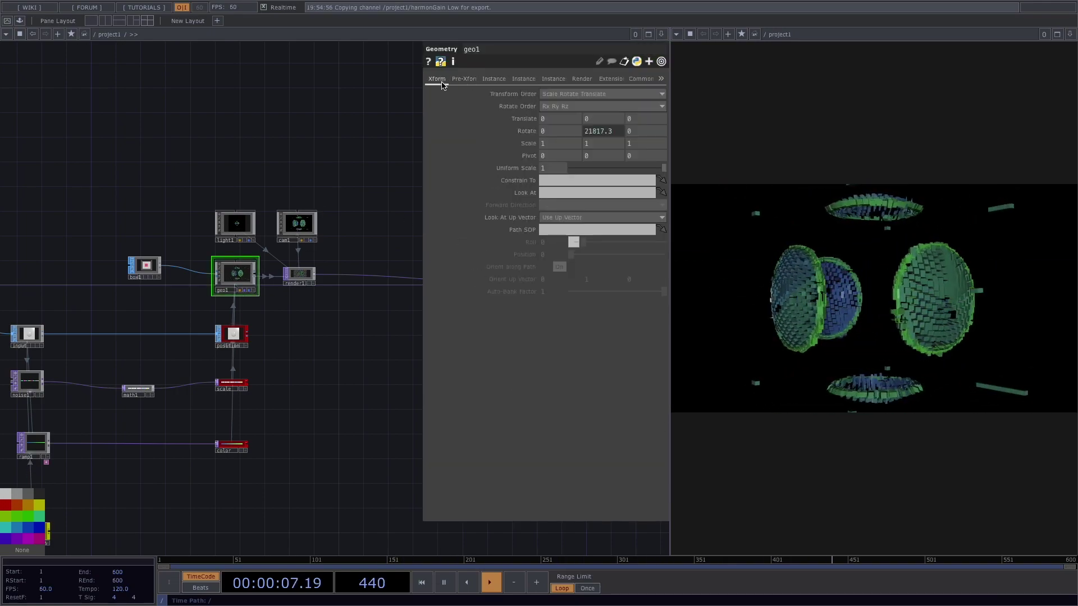
{"action": "middle_click", "coordinate": [655, 131]}
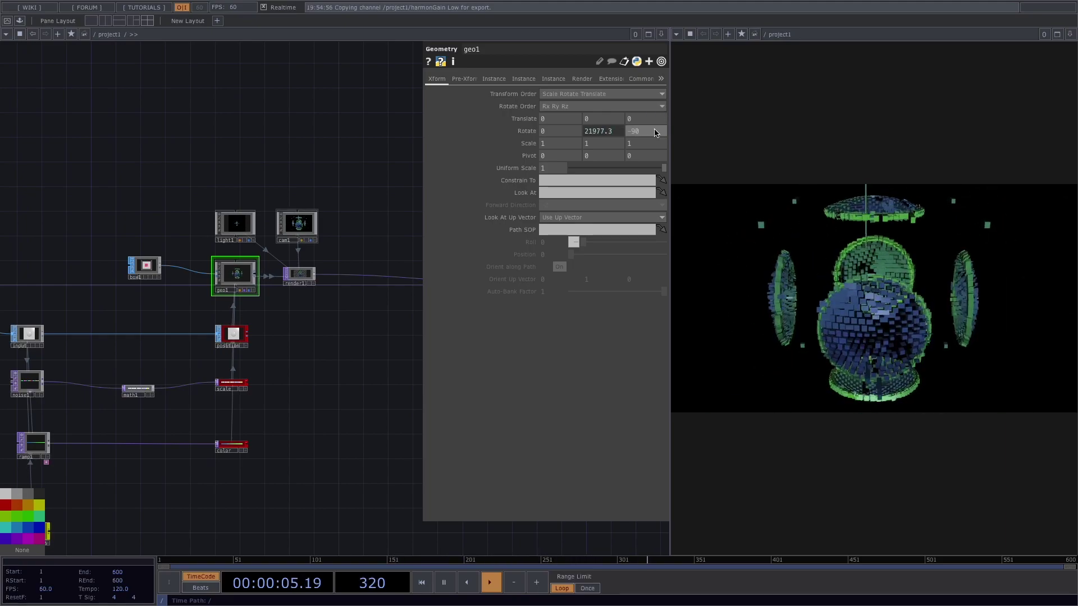
Duplicate the math2, filter1 and harmonGain chain as a second branch from select1
{"action": "left_click_drag", "start_coordinate": [321, 368], "coordinate": [426, 176]}
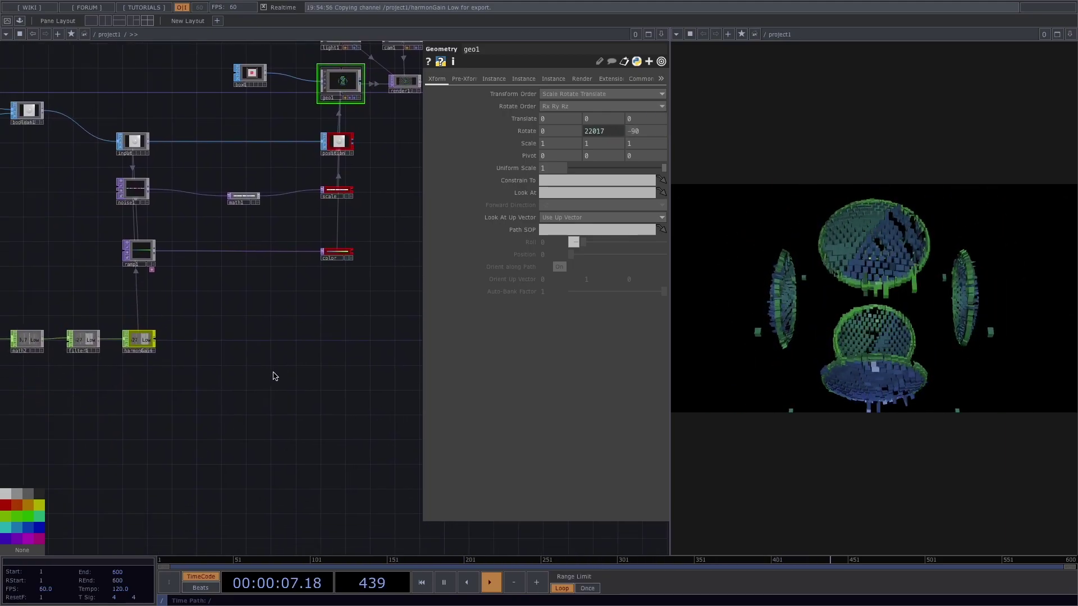
{"action": "left_click_drag", "start_coordinate": [260, 383], "coordinate": [479, 363]}
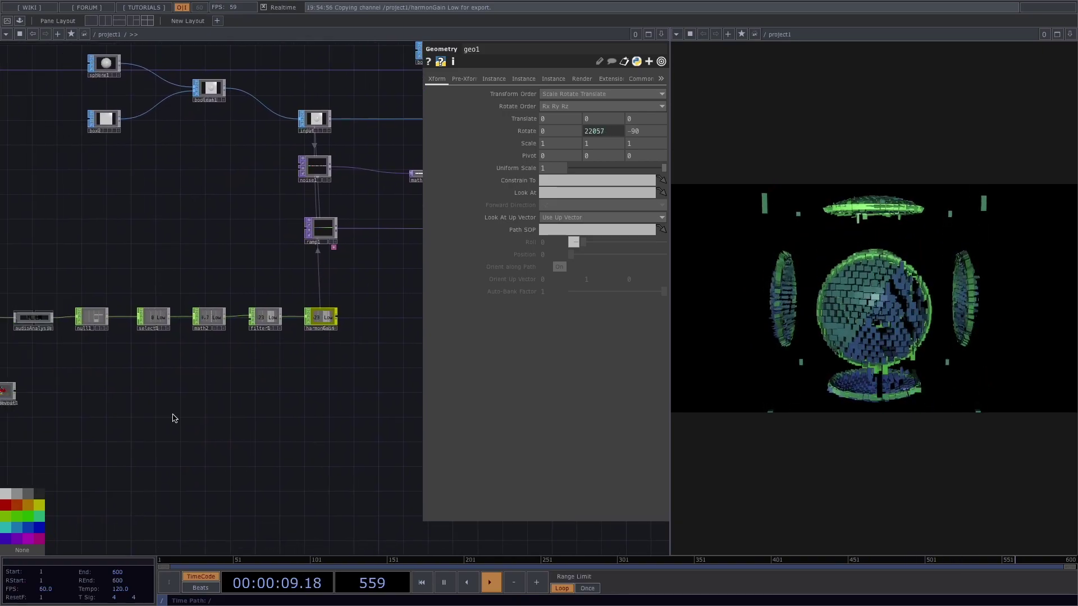
{"action": "scroll", "coordinate": [173, 419], "scroll_direction": "up", "scroll_amount": 4}
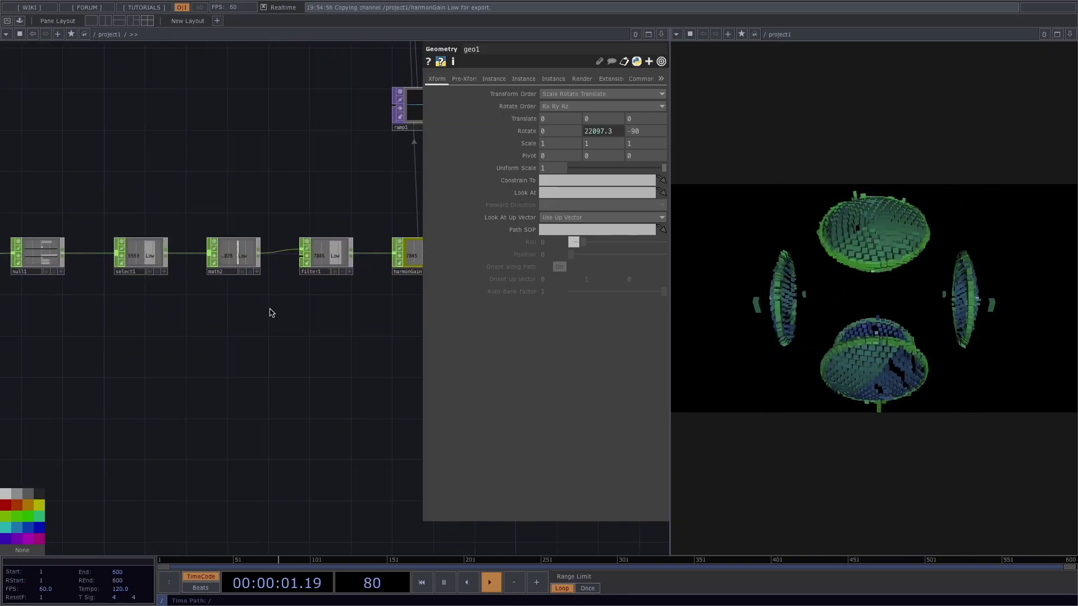
{"action": "left_click", "coordinate": [242, 257]}
{"action": "left_click_drag", "start_coordinate": [339, 339], "coordinate": [236, 309]}
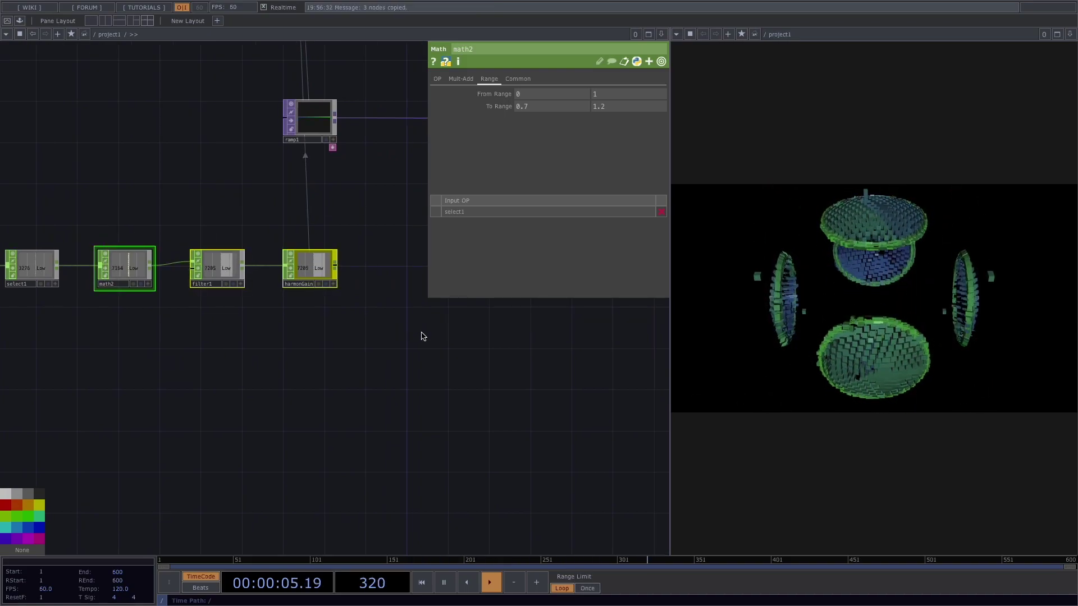
{"action": "key", "text": "ctrl+v"}
{"action": "scroll", "coordinate": [287, 351], "scroll_direction": "up", "scroll_amount": 2}
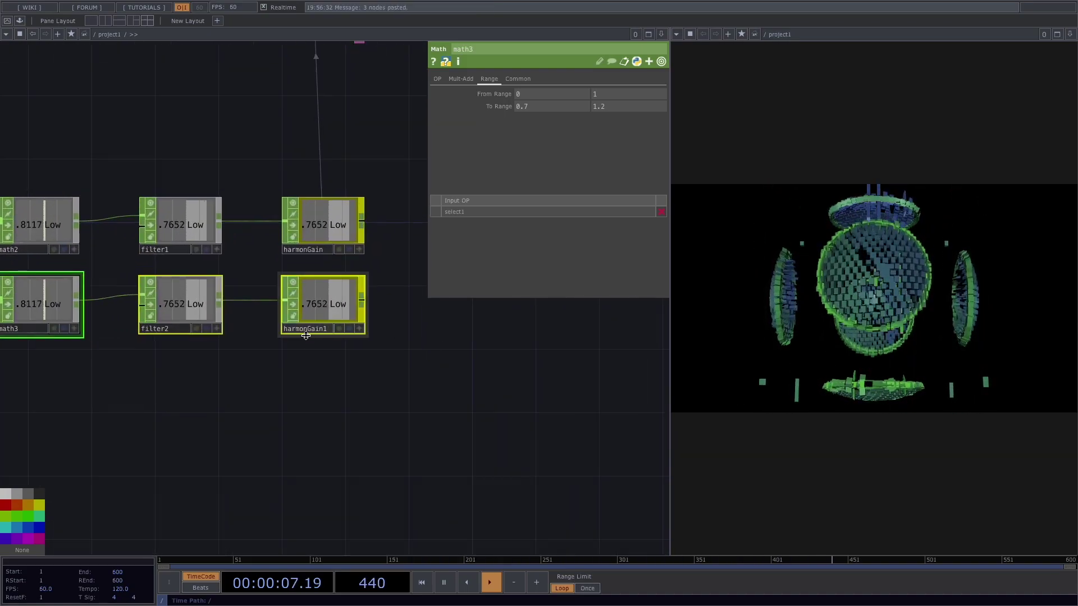
Rename the copied null to rotZ and set math3's To Range to 0 and 360
{"action": "left_click", "coordinate": [306, 334]}
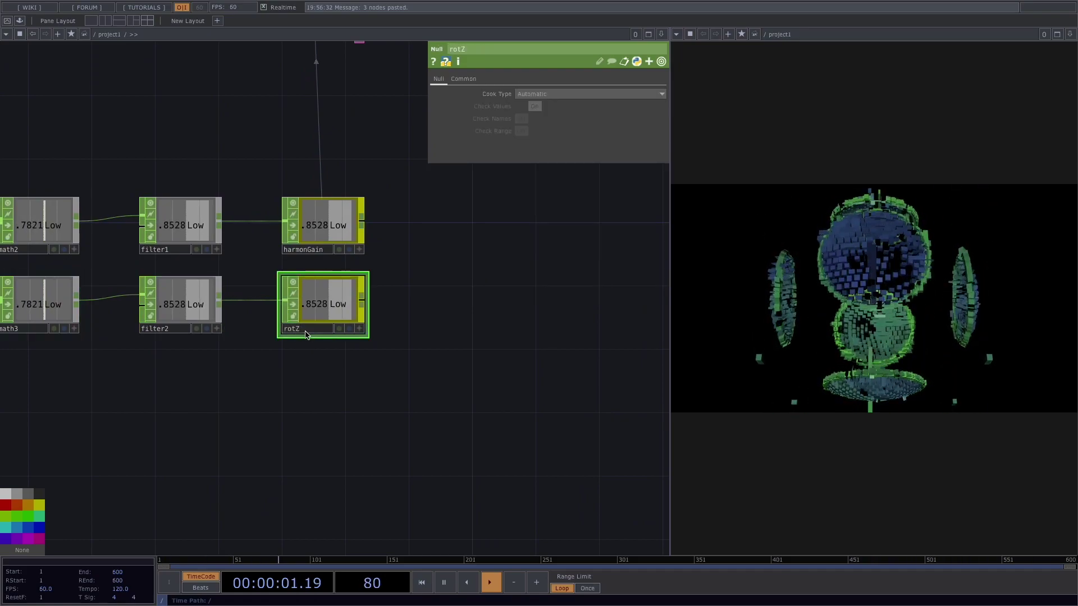
{"action": "left_click_drag", "start_coordinate": [282, 385], "coordinate": [408, 393]}
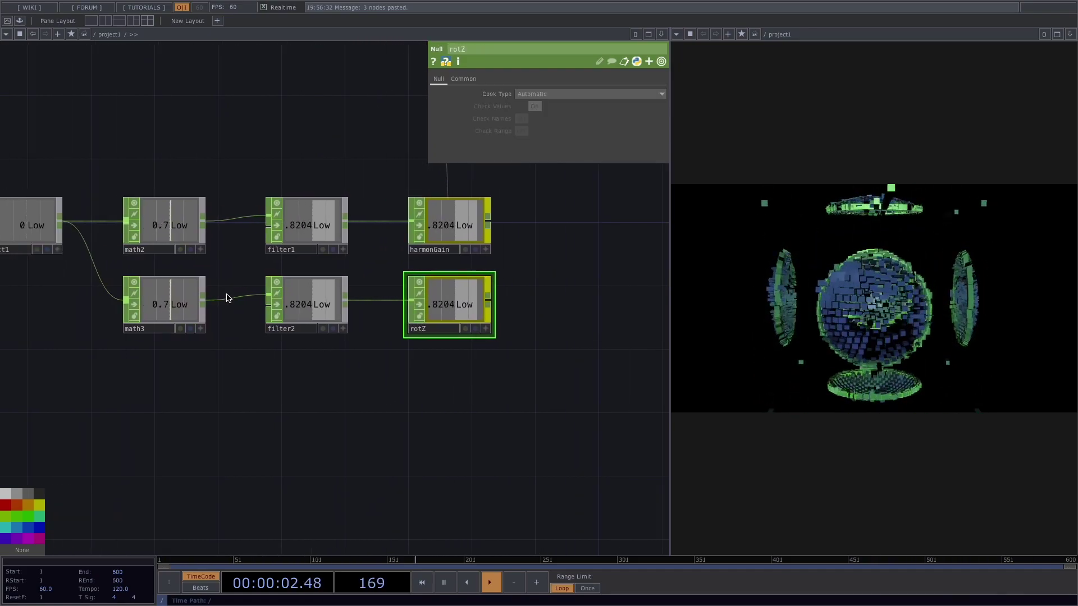
{"action": "left_click", "coordinate": [176, 307]}
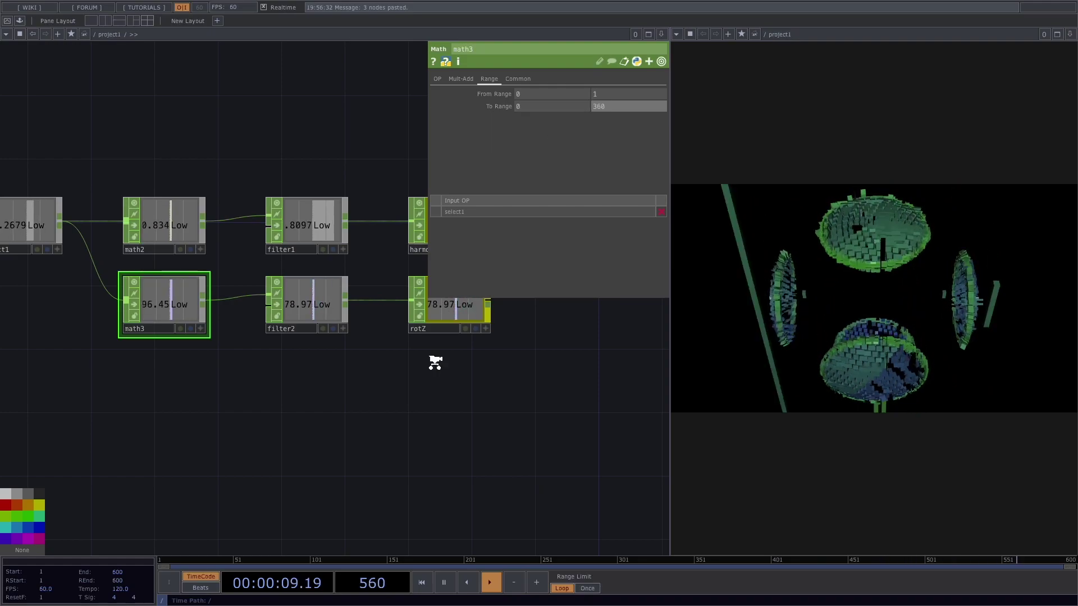
Drive geo1's Z rotation with the Low channel of rotZ
{"action": "scroll", "coordinate": [436, 366], "scroll_direction": "down", "scroll_amount": 2}
{"action": "left_click_drag", "start_coordinate": [452, 462], "coordinate": [252, 486]}
{"action": "scroll", "coordinate": [253, 483], "scroll_direction": "down", "scroll_amount": 4}
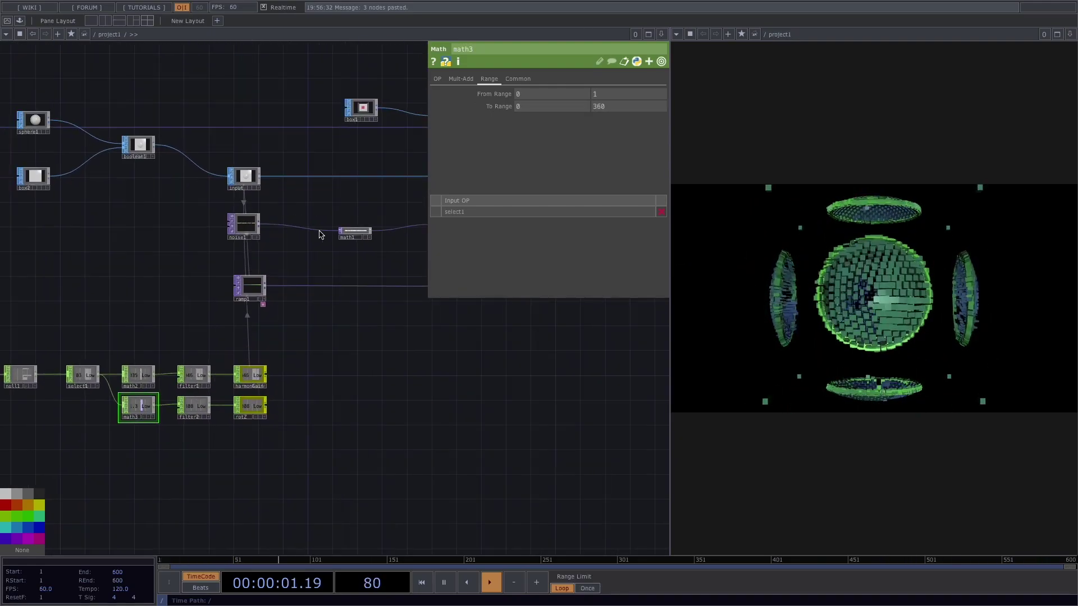
{"action": "left_click_drag", "start_coordinate": [348, 205], "coordinate": [132, 230]}
{"action": "left_click", "coordinate": [235, 142]}
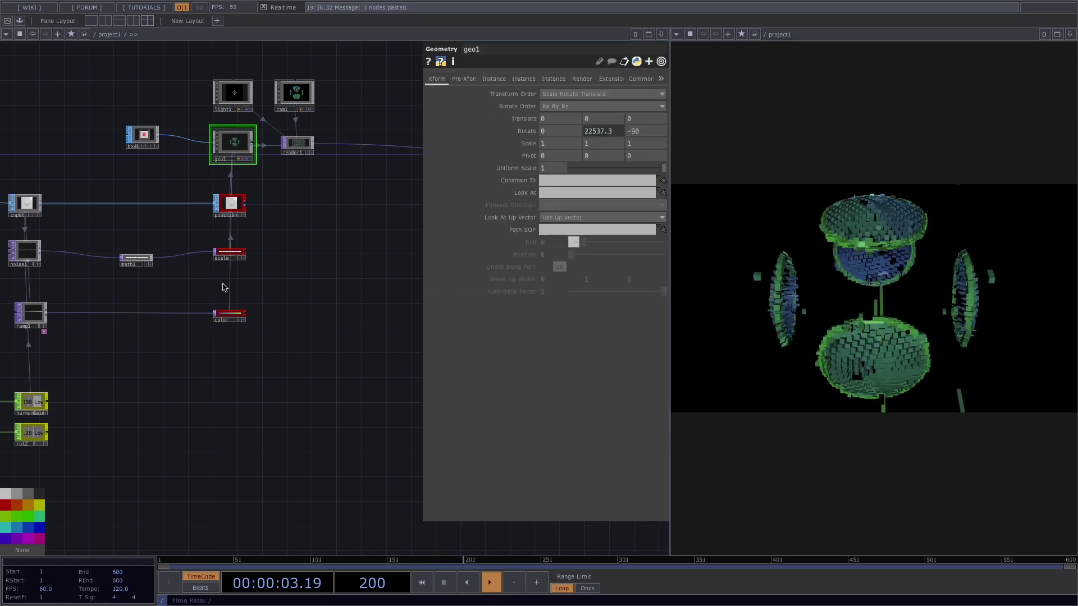
{"action": "left_click_drag", "start_coordinate": [321, 340], "coordinate": [522, 244]}
{"action": "scroll", "coordinate": [275, 353], "scroll_direction": "up", "scroll_amount": 4}
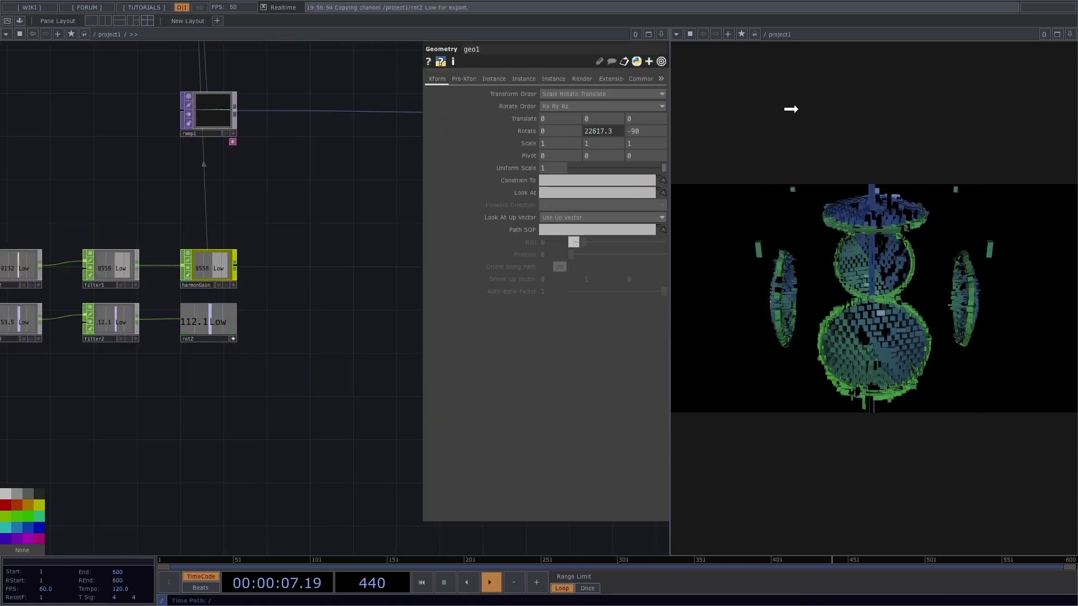
{"action": "left_click_drag", "start_coordinate": [649, 131], "coordinate": [651, 130]}
{"action": "left_click", "coordinate": [653, 128]}
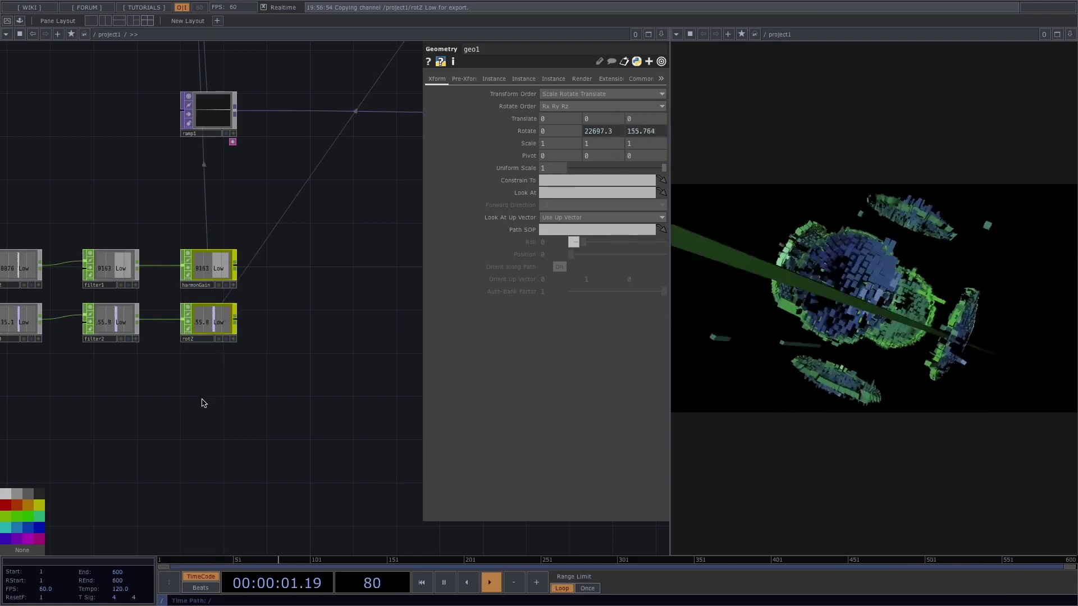
Set filter2's filter width to 2
{"action": "left_click_drag", "start_coordinate": [203, 404], "coordinate": [303, 380]}
{"action": "left_click", "coordinate": [218, 309]}
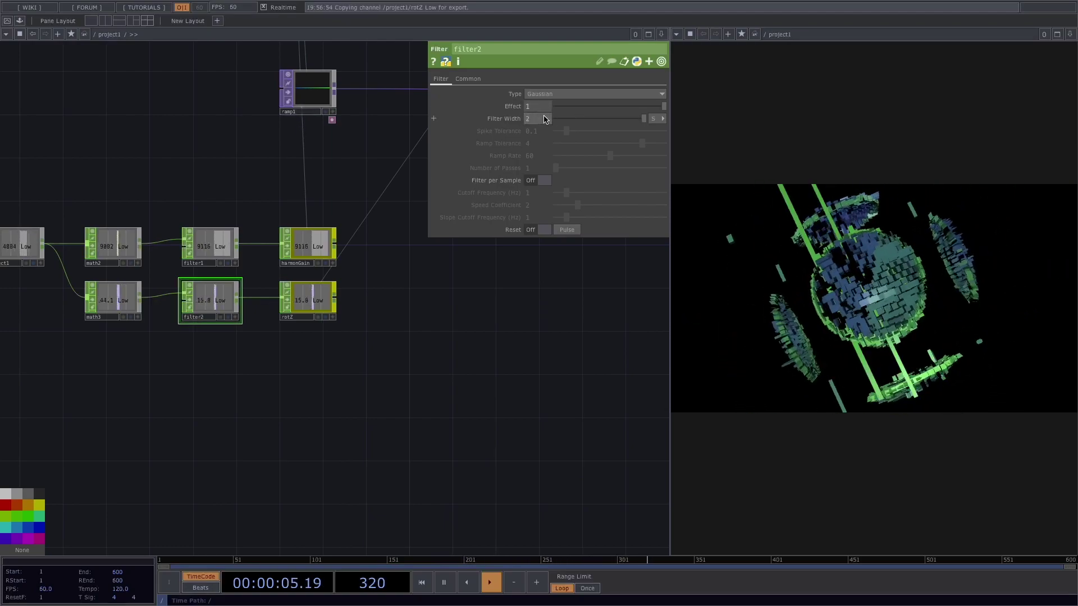
{"action": "left_click_drag", "start_coordinate": [271, 435], "coordinate": [542, 377]}
{"action": "left_click_drag", "start_coordinate": [142, 352], "coordinate": [295, 338]}
{"action": "left_click_drag", "start_coordinate": [120, 330], "coordinate": [180, 329]}
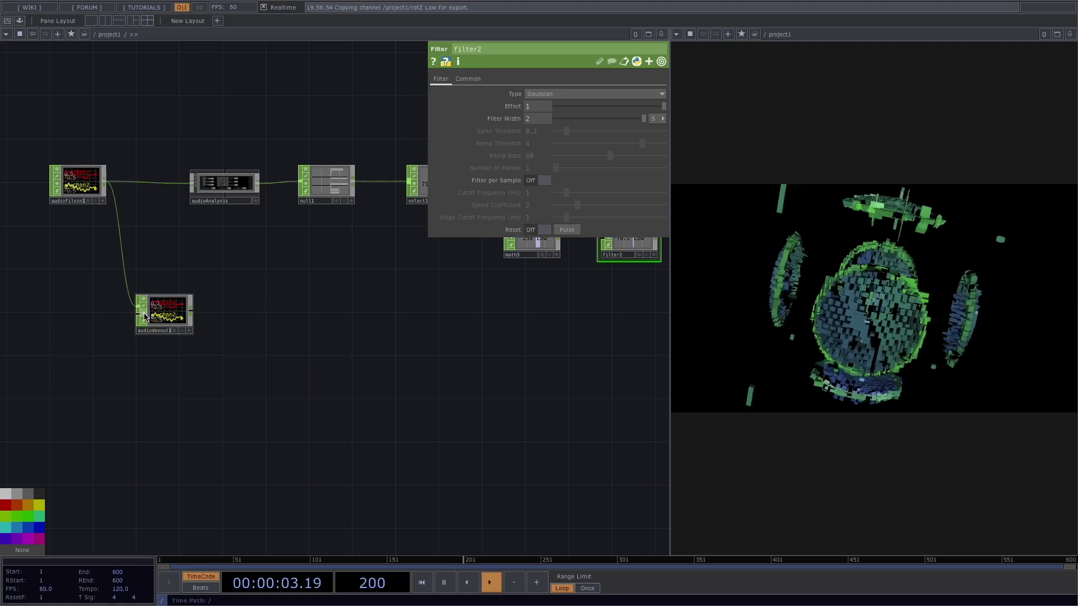
Set noise1's offset to 0.6 and its amplitude to about 1.58
{"action": "left_click_drag", "start_coordinate": [305, 396], "coordinate": [167, 538]}
{"action": "scroll", "coordinate": [249, 454], "scroll_direction": "down", "scroll_amount": 5}
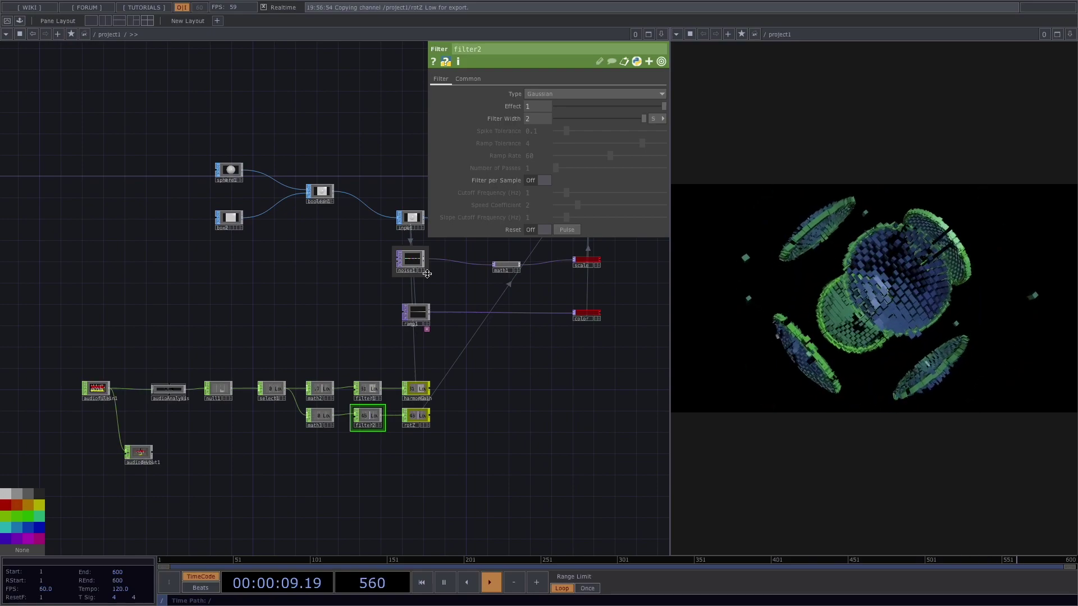
{"action": "left_click", "coordinate": [413, 261]}
{"action": "scroll", "coordinate": [413, 261], "scroll_direction": "up", "scroll_amount": 5}
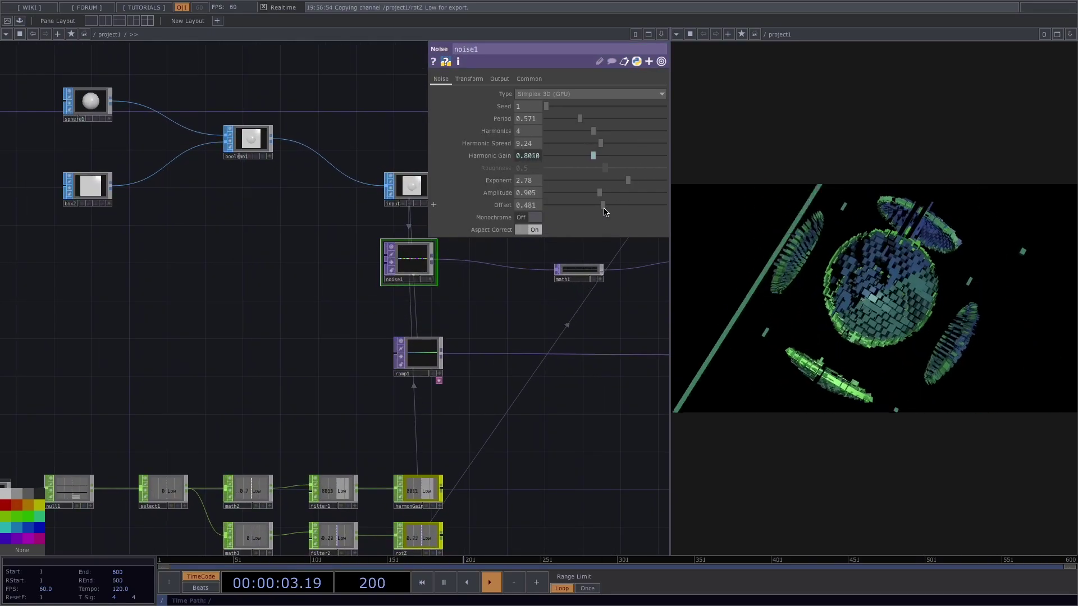
{"action": "left_click_drag", "start_coordinate": [604, 206], "coordinate": [618, 206]}
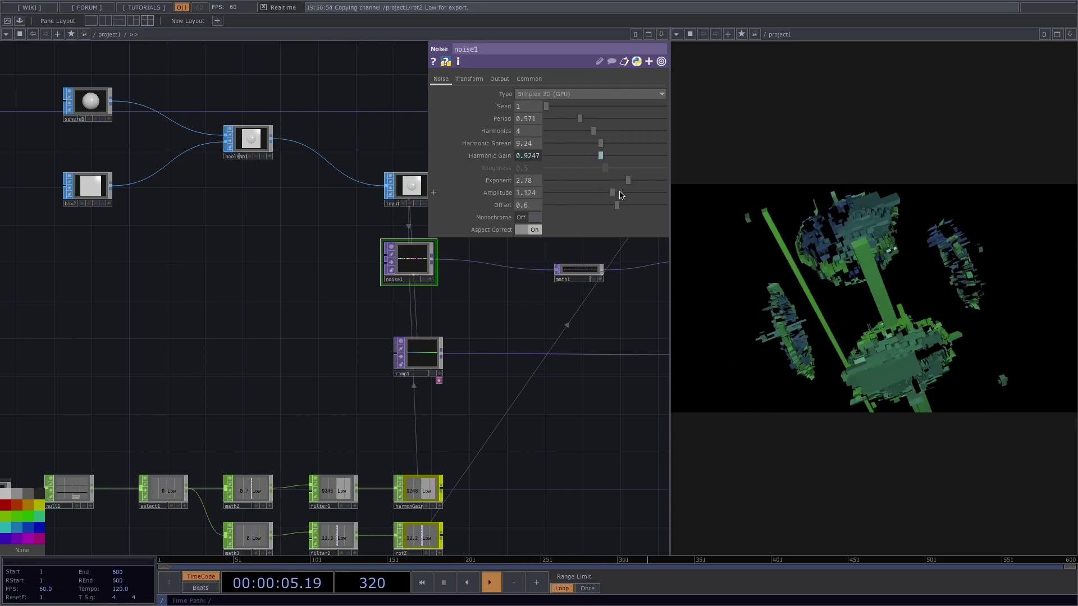
{"action": "mouse_move", "coordinate": [632, 194]}
{"action": "left_mouse_down"}
{"action": "mouse_move", "coordinate": [653, 193]}
{"action": "mouse_move", "coordinate": [644, 193]}
{"action": "left_mouse_up"}
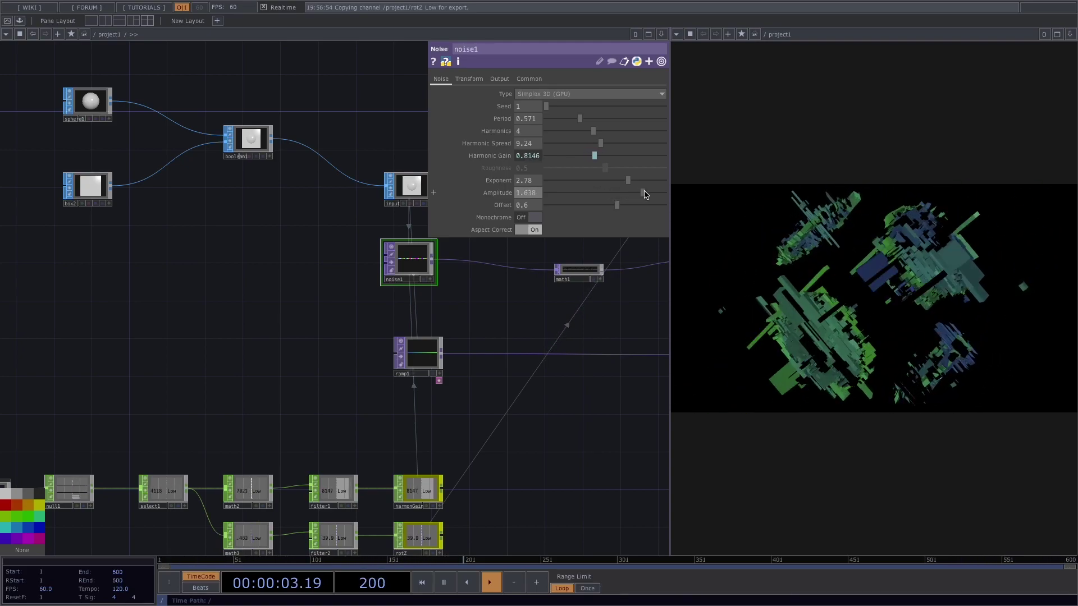
{"action": "left_click_drag", "start_coordinate": [644, 194], "coordinate": [642, 194]}
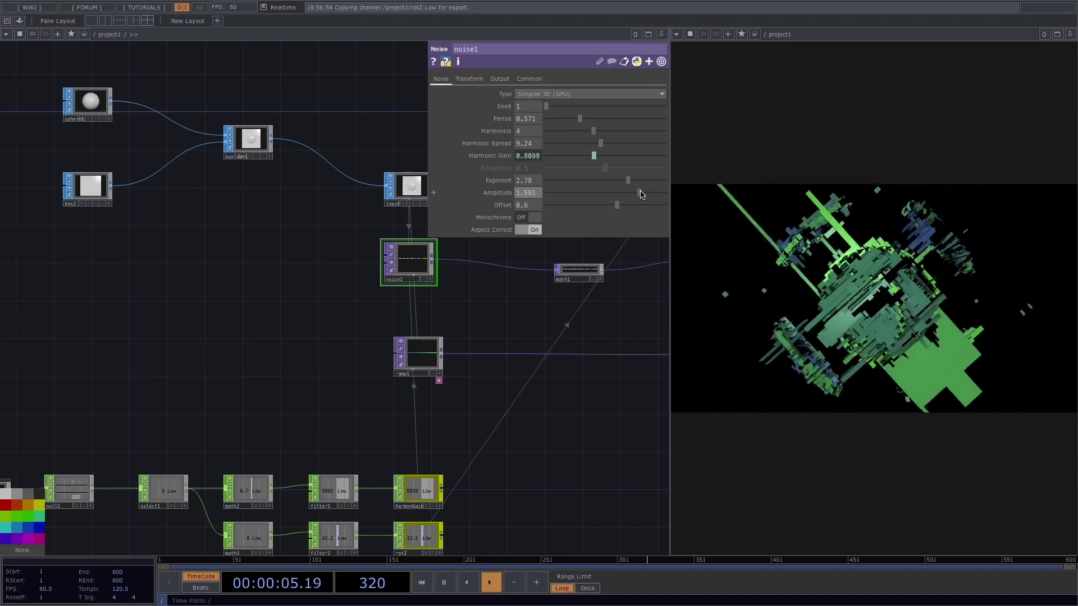
Duplicate the math3, filter2 and rotZ chain as a third branch from select1
{"action": "left_click_drag", "start_coordinate": [541, 426], "coordinate": [607, 337]}
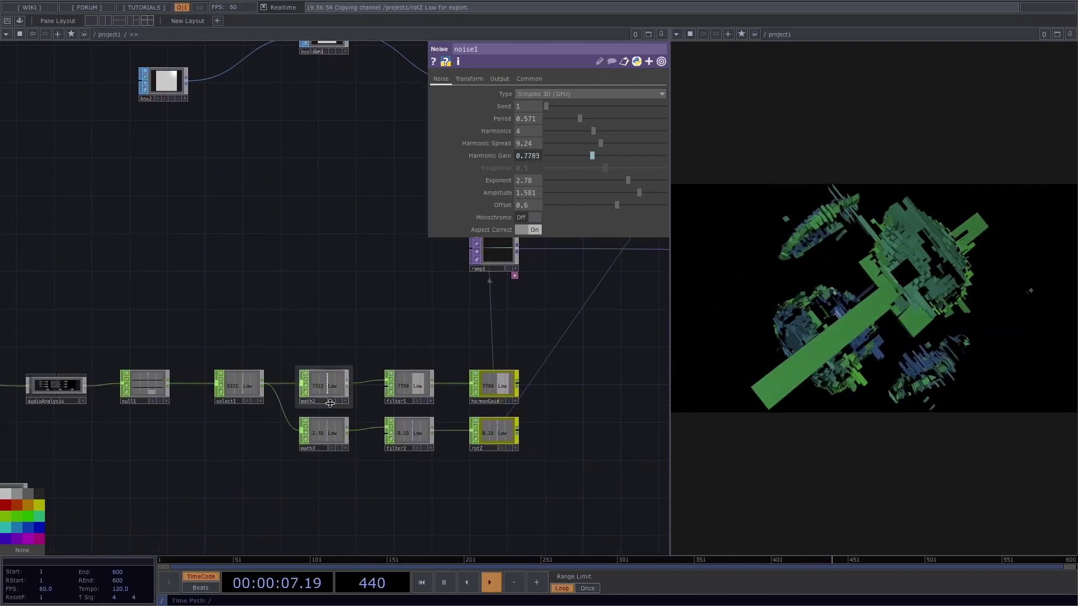
{"action": "left_click", "coordinate": [344, 437]}
{"action": "right_click_drag", "start_coordinate": [259, 451], "coordinate": [546, 419]}
{"action": "key", "text": "ctrl+c"}
{"action": "key", "text": "ctrl+v"}
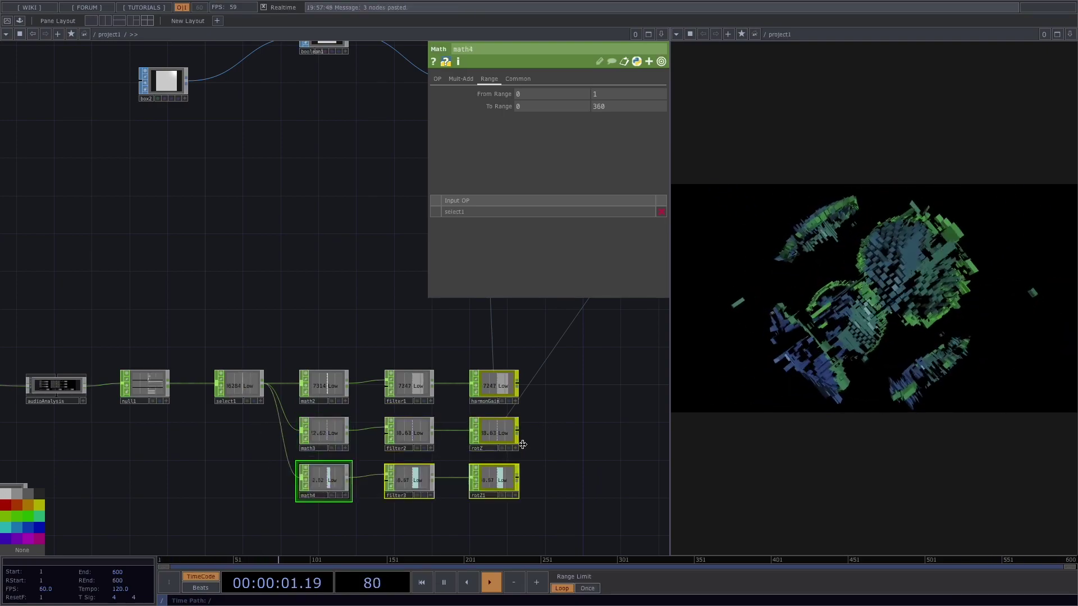
Set math4's To Range to 1 and 1.5
{"action": "left_click_drag", "start_coordinate": [556, 503], "coordinate": [584, 418]}
{"action": "scroll", "coordinate": [258, 343], "scroll_direction": "up", "scroll_amount": 3}
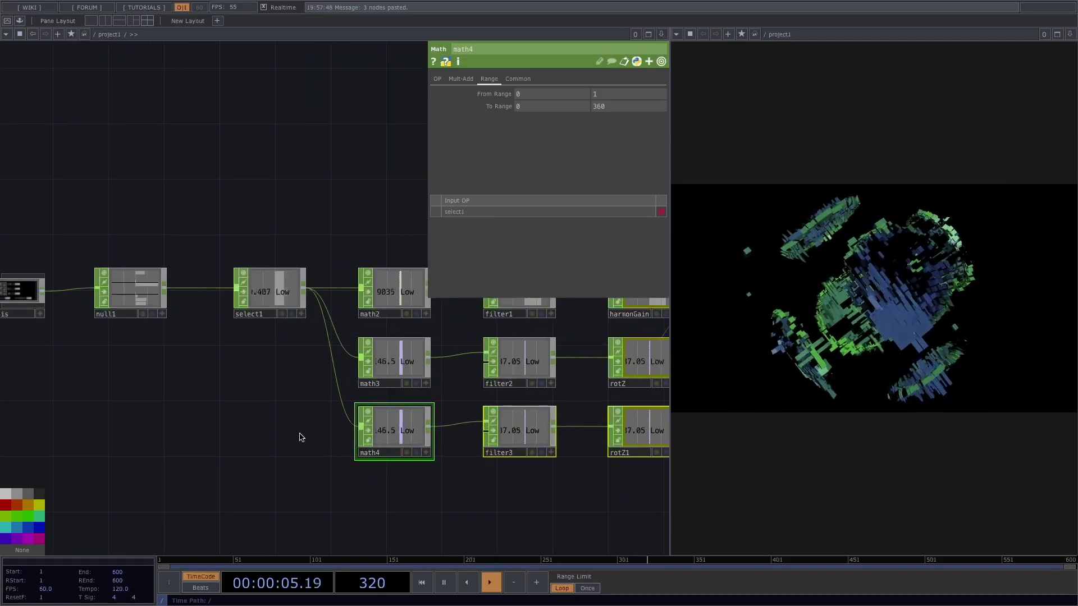
{"action": "left_click_drag", "start_coordinate": [284, 447], "coordinate": [224, 429]}
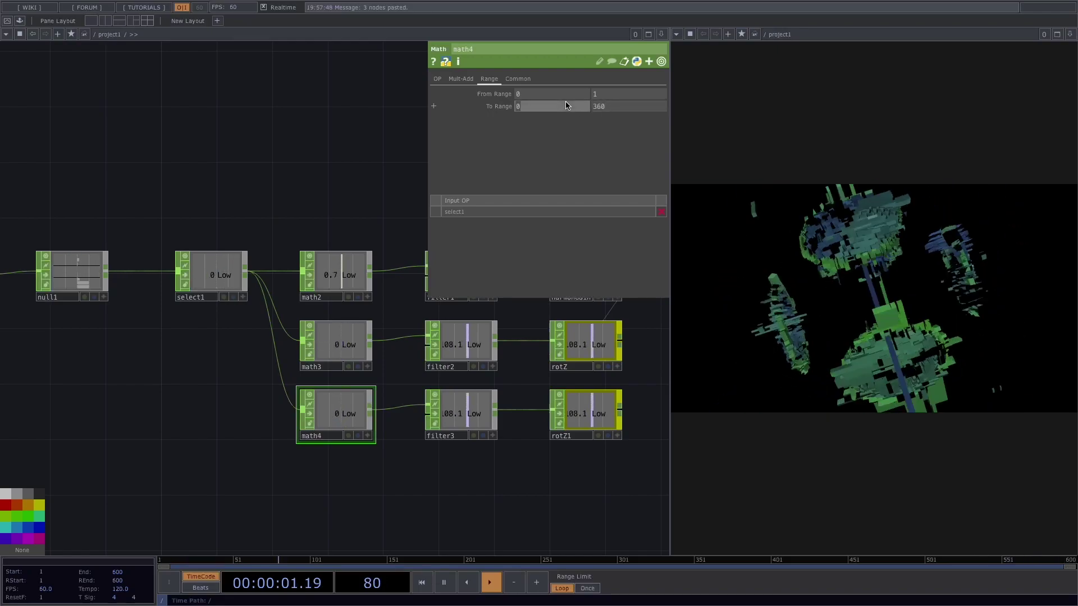
{"action": "key", "text": "Tab"}
{"action": "type", "text": "1.5"}
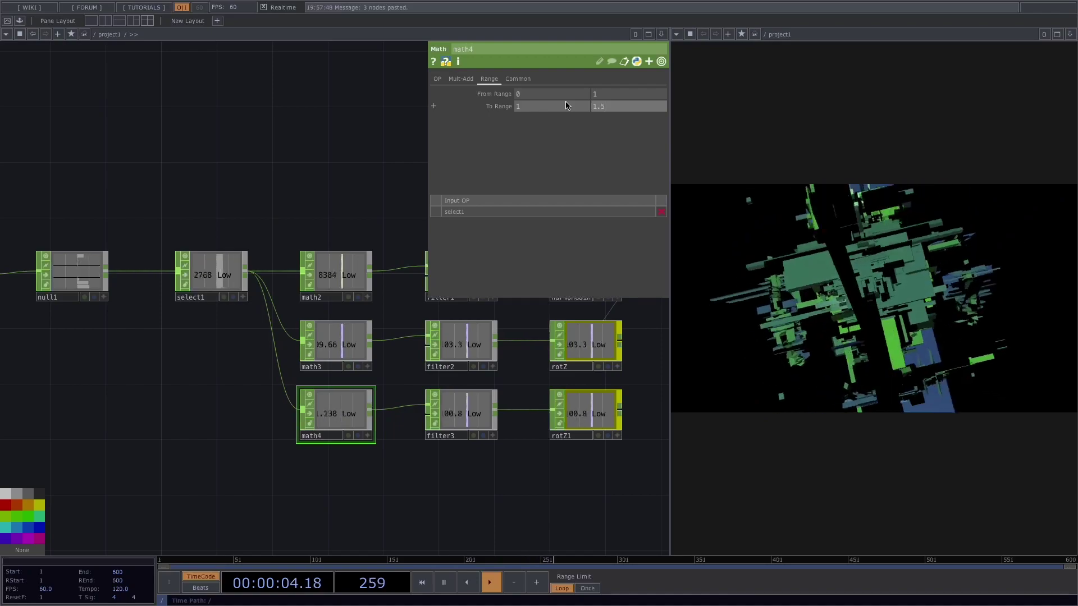
Rename the copied null rotZ1 to amp
{"action": "left_click", "coordinate": [577, 437]}
{"action": "type", "text": "amp"}
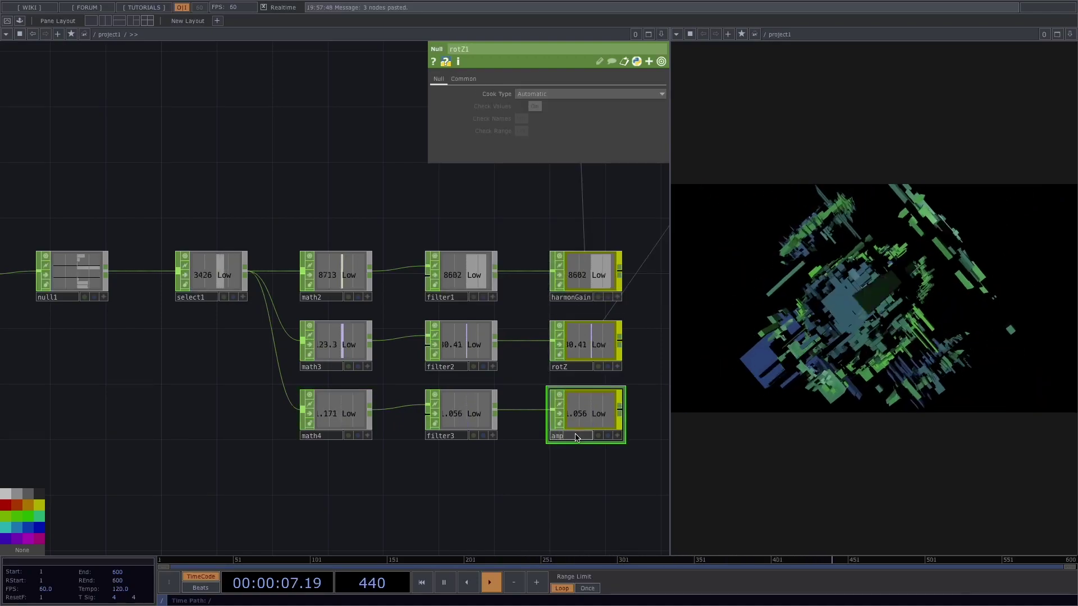
{"action": "key", "text": "Return"}
{"action": "right_click", "coordinate": [576, 437]}
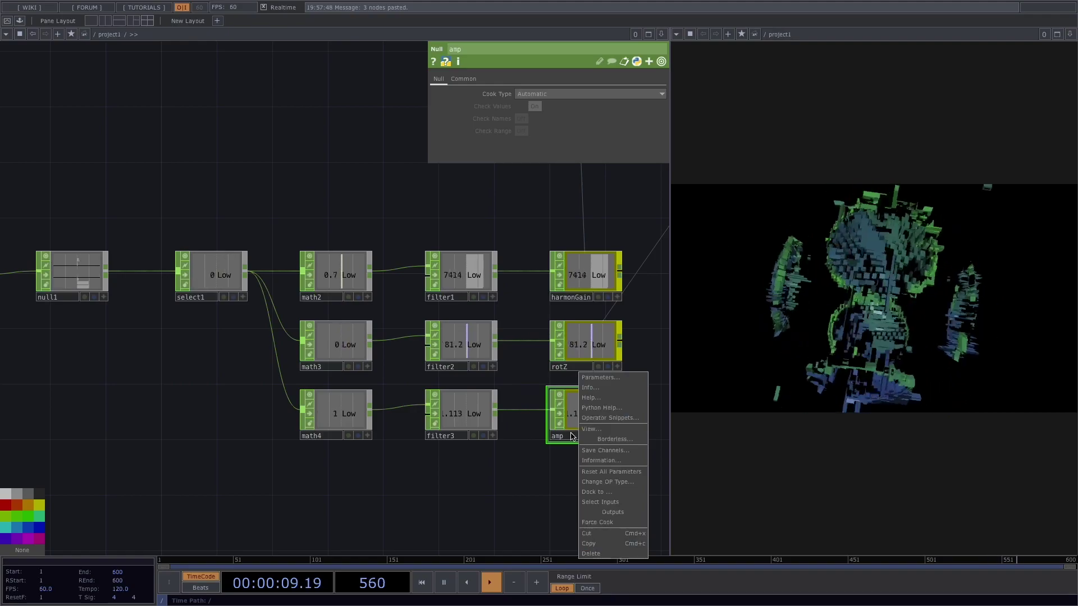
Link noise1's Amplitude to amp's Low channel as a CHOP Reference
{"action": "scroll", "coordinate": [515, 470], "scroll_direction": "down", "scroll_amount": 2}
{"action": "scroll", "coordinate": [517, 470], "scroll_direction": "down", "scroll_amount": 2}
{"action": "left_click_drag", "start_coordinate": [476, 256], "coordinate": [267, 279]}
{"action": "left_click", "coordinate": [333, 199]}
{"action": "left_click_drag", "start_coordinate": [449, 429], "coordinate": [529, 193]}
{"action": "scroll", "coordinate": [375, 389], "scroll_direction": "up", "scroll_amount": 1}
{"action": "scroll", "coordinate": [375, 389], "scroll_direction": "up", "scroll_amount": 1}
{"action": "left_click", "coordinate": [360, 406]}
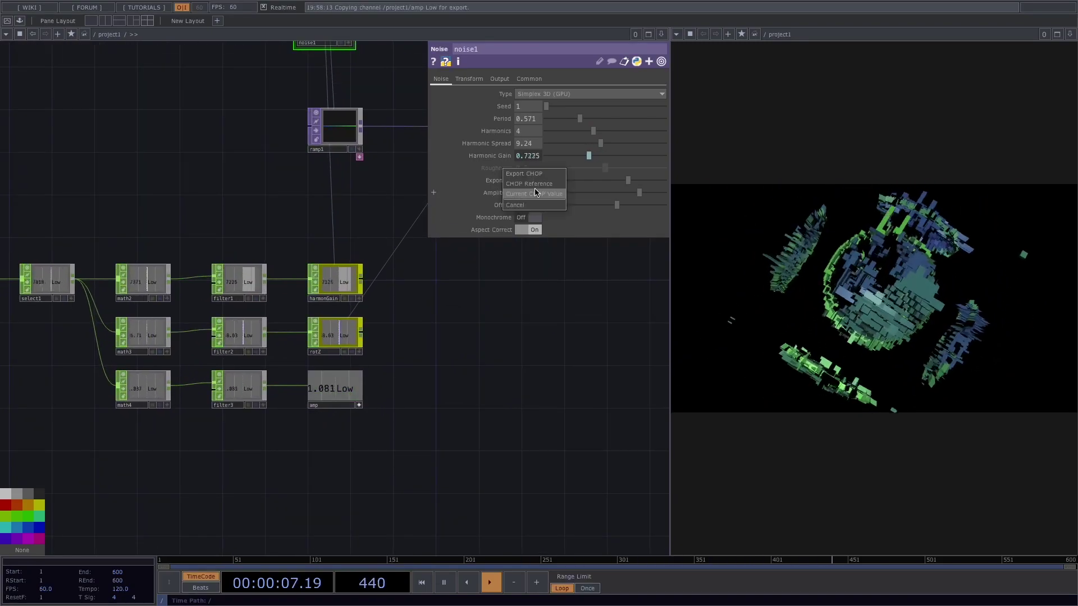
{"action": "left_click", "coordinate": [532, 184]}
Try a filter width of 1 on filter3 and settle on 0.2
{"action": "left_click_drag", "start_coordinate": [526, 325], "coordinate": [630, 257]}
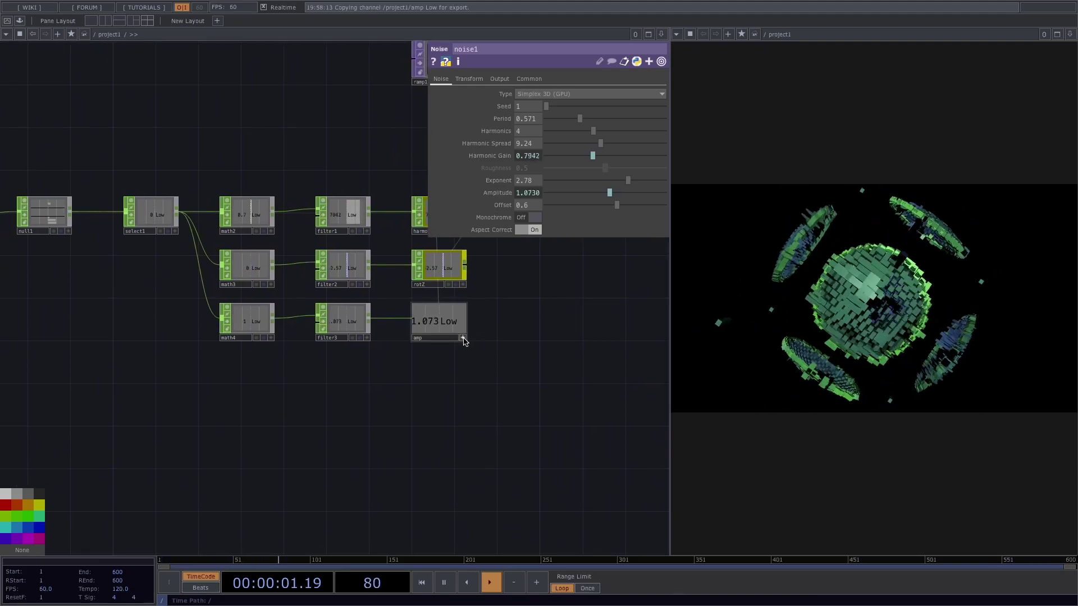
{"action": "left_click", "coordinate": [372, 302]}
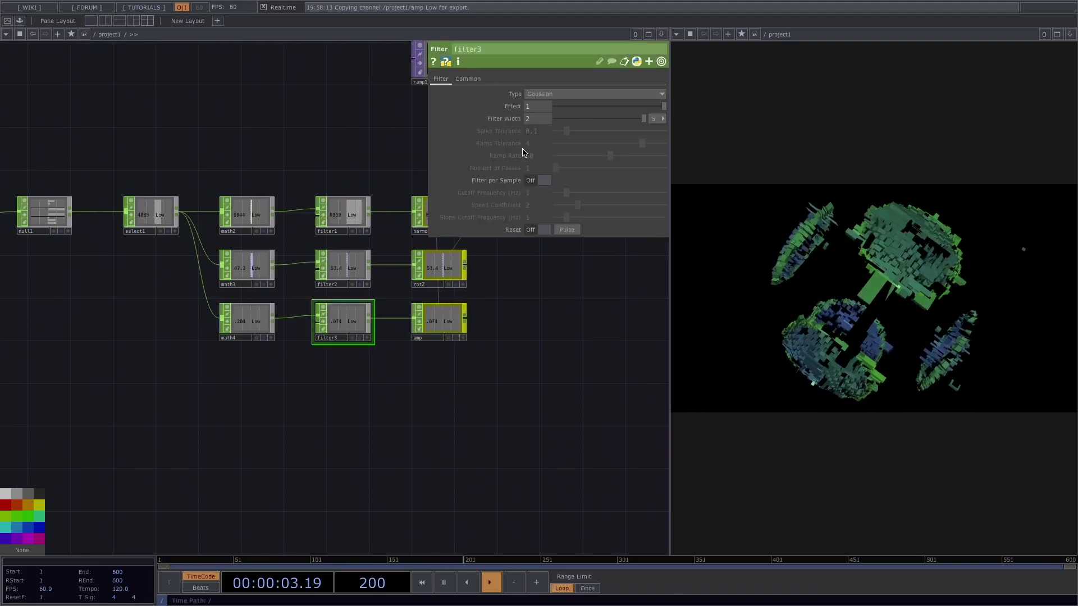
{"action": "left_click", "coordinate": [538, 118]}
{"action": "type", "text": "1"}
{"action": "key", "text": "Return"}
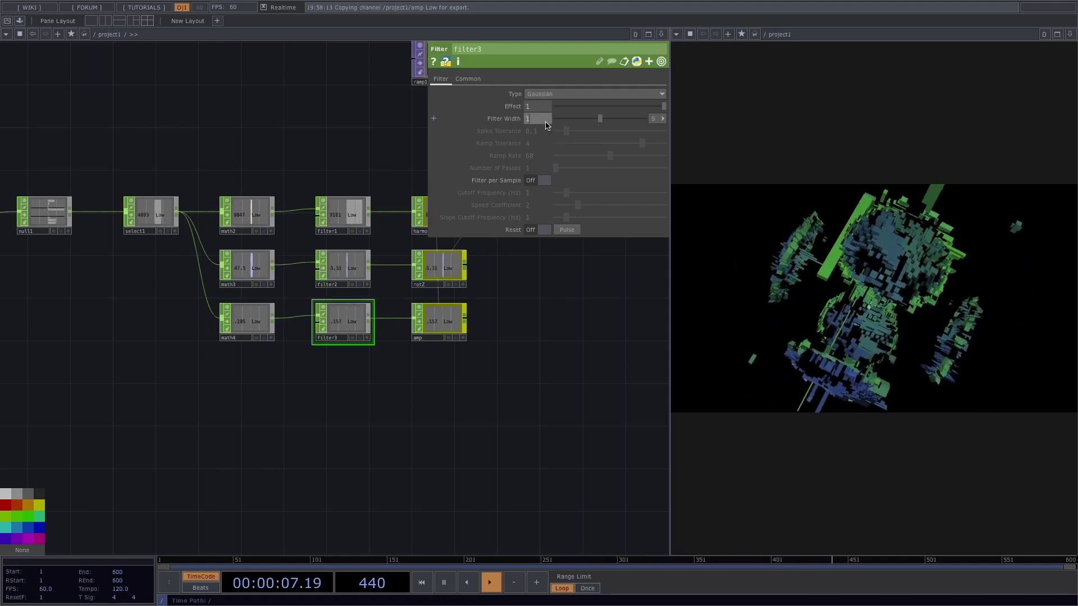
{"action": "type", "text": "0.2"}
{"action": "key", "text": "Return"}
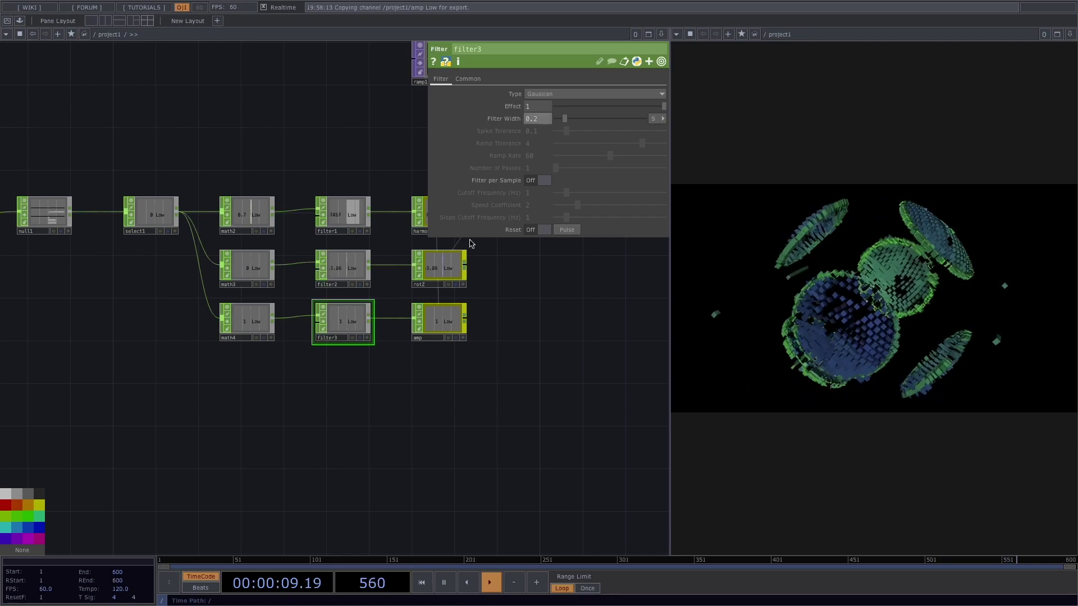
{"action": "left_click_drag", "start_coordinate": [334, 393], "coordinate": [368, 377]}
{"action": "scroll", "coordinate": [368, 377], "scroll_direction": "down", "scroll_amount": 2}
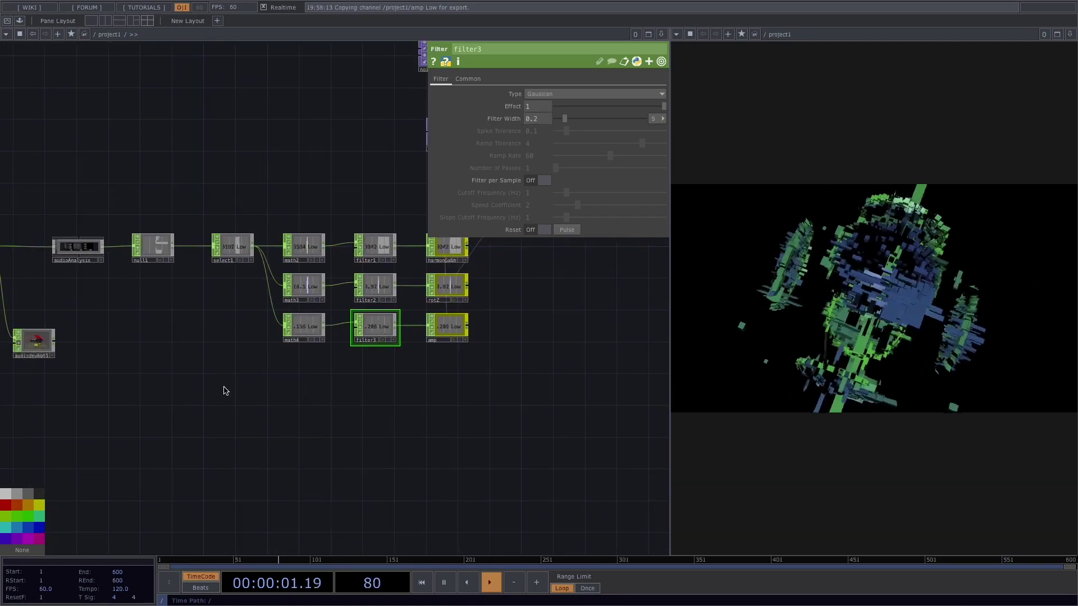
{"action": "left_click_drag", "start_coordinate": [224, 387], "coordinate": [390, 327]}
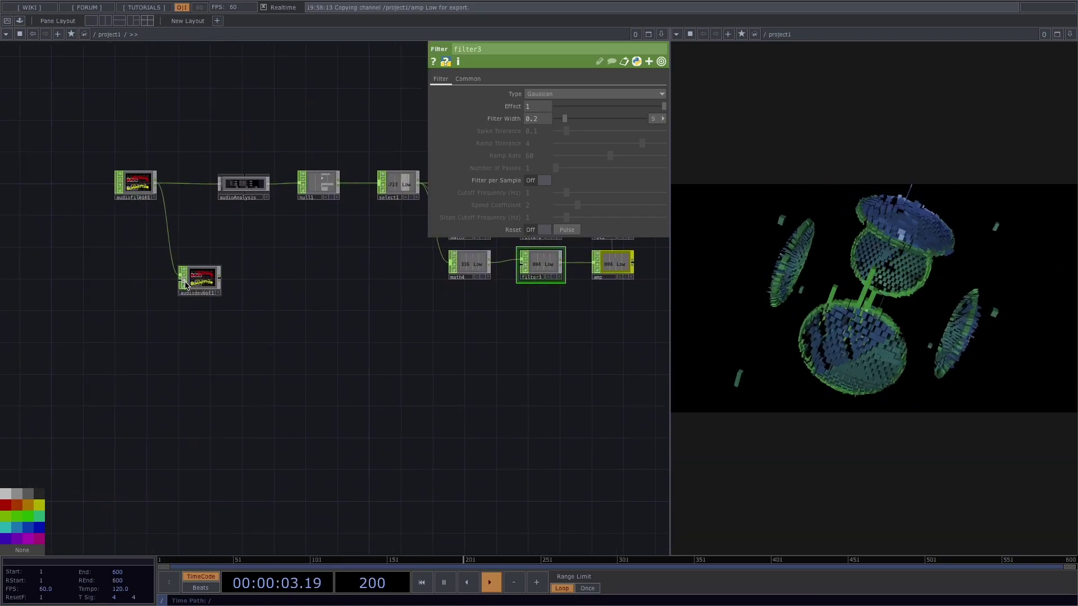
{"action": "left_click_drag", "start_coordinate": [414, 346], "coordinate": [276, 412]}
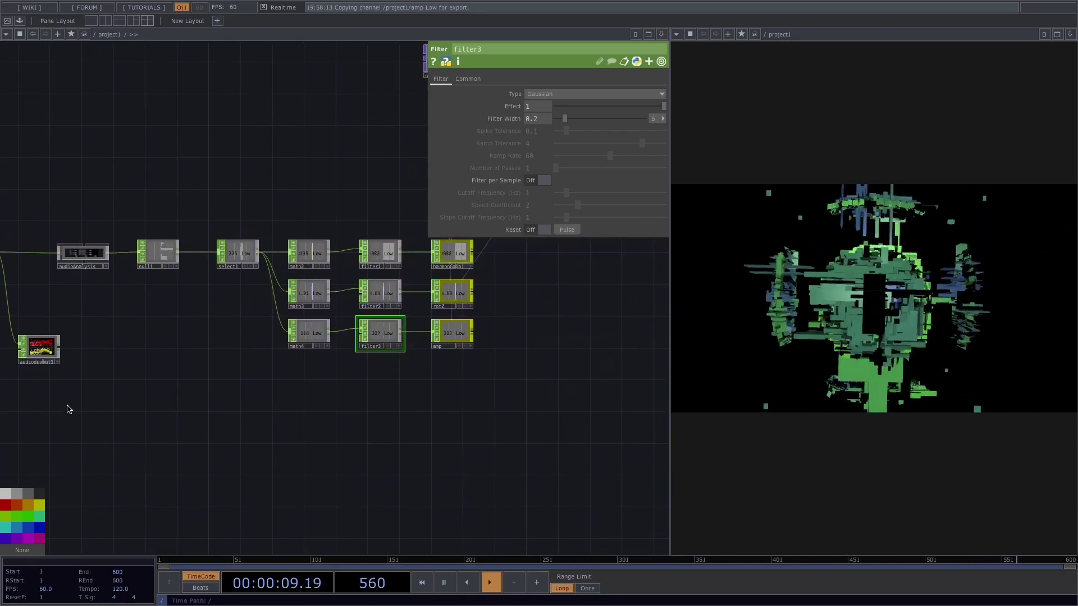
{"action": "scroll", "coordinate": [188, 392], "scroll_direction": "down", "scroll_amount": 1}
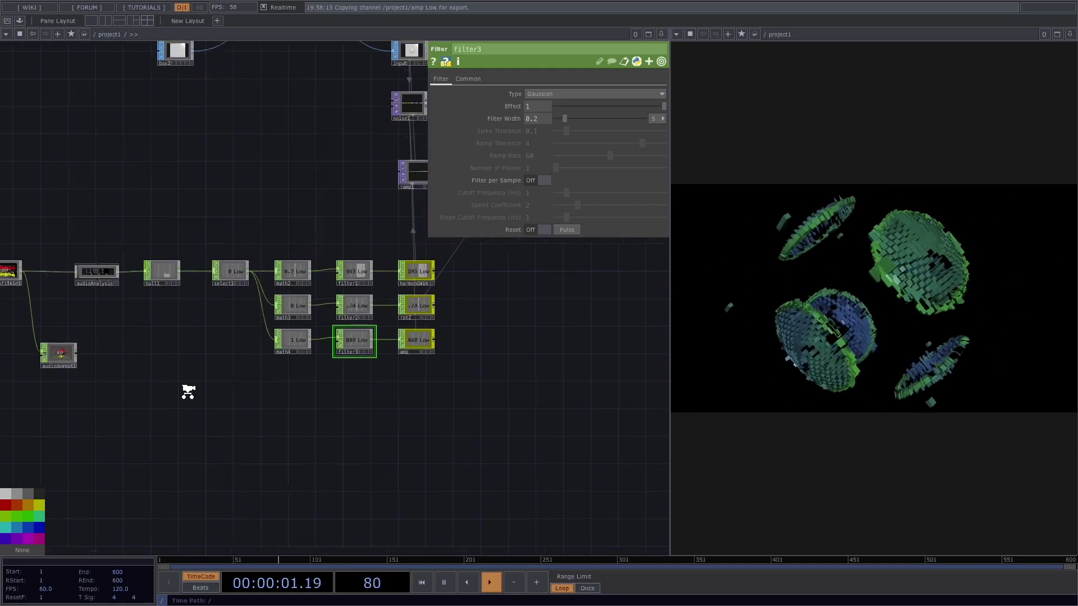
Examine geo1's transform parameters for another value that the audio could drive
{"action": "scroll", "coordinate": [188, 391], "scroll_direction": "down", "scroll_amount": 3}
{"action": "left_click_drag", "start_coordinate": [421, 264], "coordinate": [314, 317]}
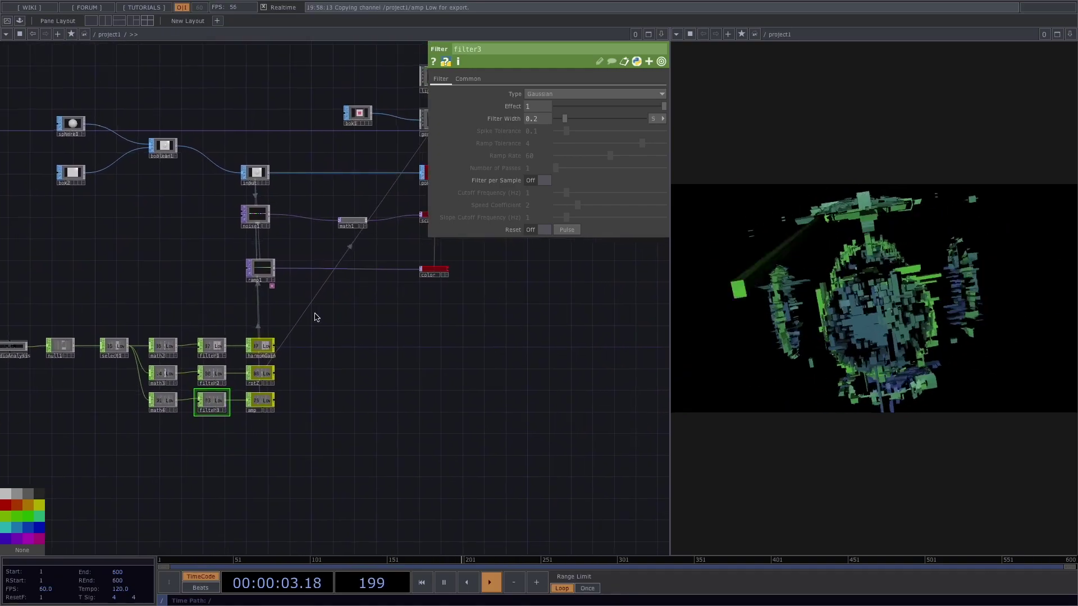
{"action": "left_click_drag", "start_coordinate": [365, 344], "coordinate": [224, 421]}
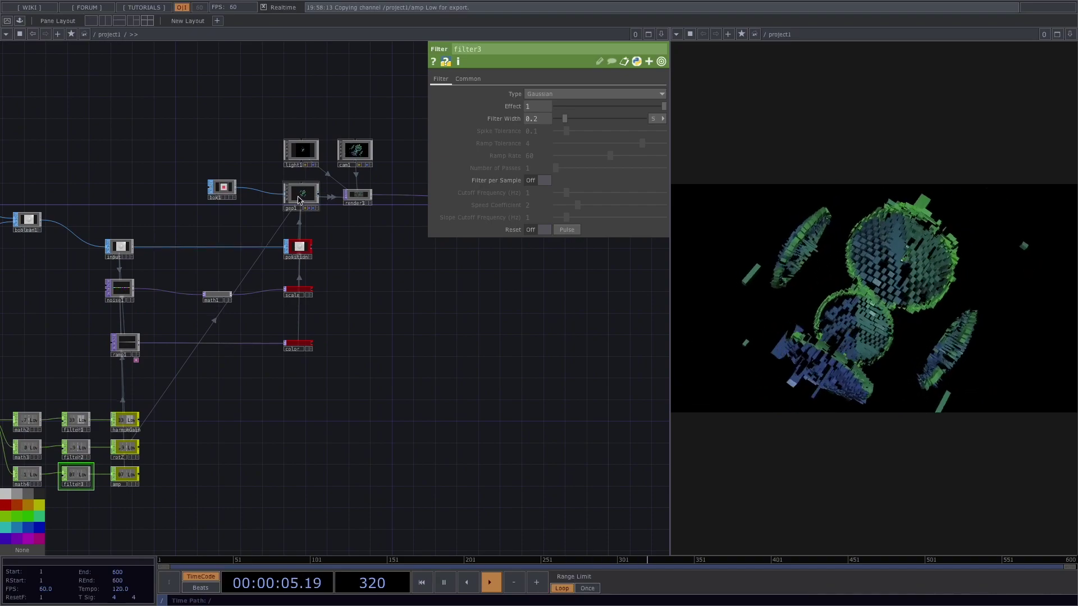
{"action": "left_click", "coordinate": [299, 200]}
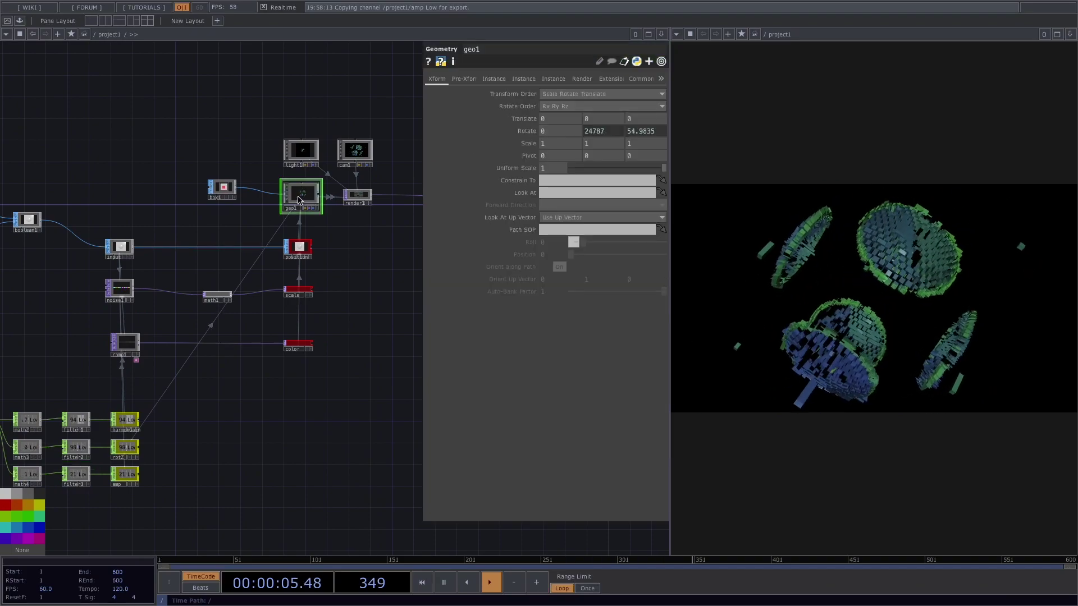
{"action": "left_click", "coordinate": [465, 79]}
{"action": "left_click", "coordinate": [441, 80]}
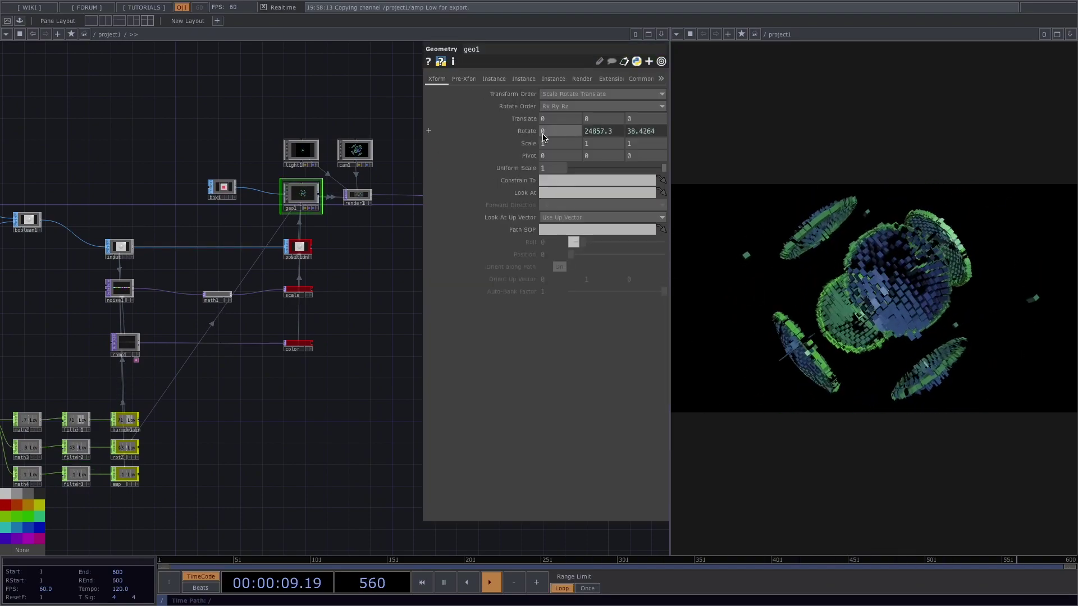
{"action": "left_click_drag", "start_coordinate": [663, 170], "coordinate": [749, 168]}
{"action": "left_click_drag", "start_coordinate": [240, 437], "coordinate": [346, 388]}
{"action": "scroll", "coordinate": [118, 498], "scroll_direction": "up", "scroll_amount": 8}
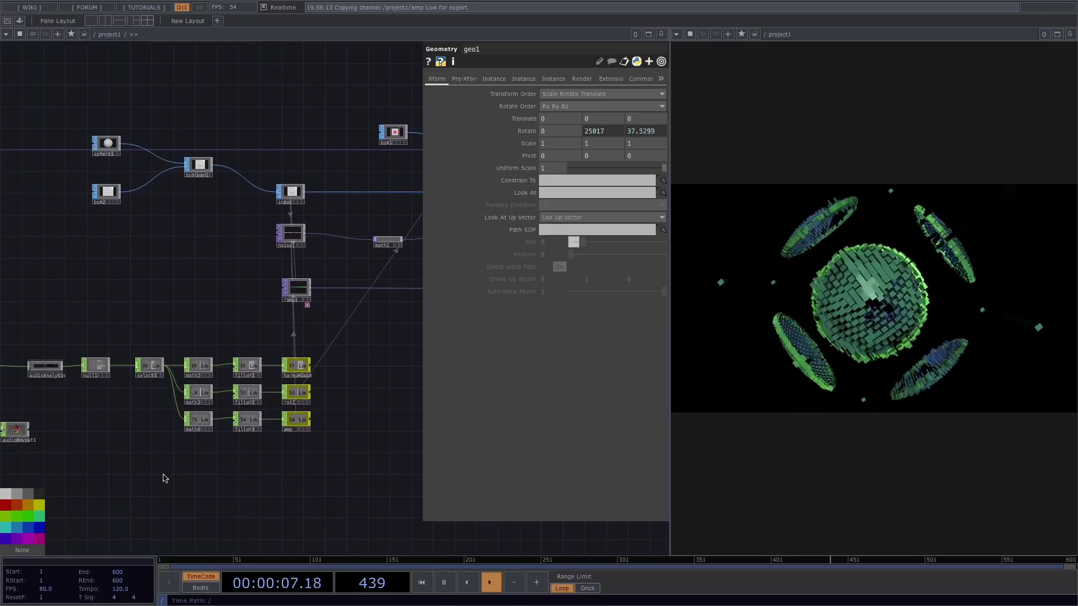
Duplicate the math4, filter3 and amp chain as a fourth branch fed by select1
{"action": "left_click", "coordinate": [234, 370]}
{"action": "left_click_drag", "start_coordinate": [169, 378], "coordinate": [137, 354]}
{"action": "right_click_drag", "start_coordinate": [144, 357], "coordinate": [456, 341]}
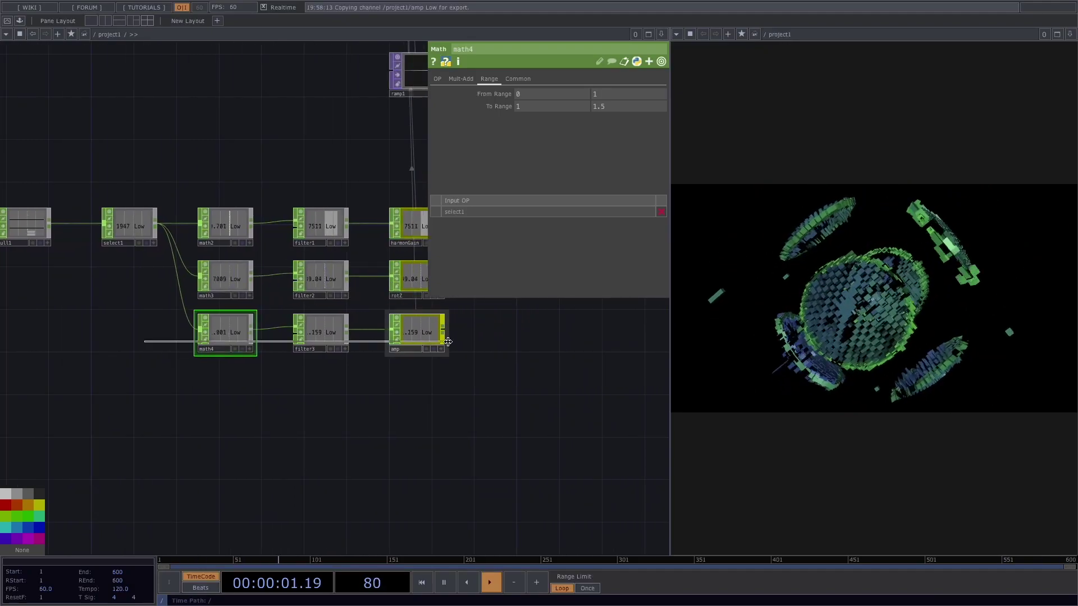
{"action": "key", "text": "ctrl+c"}
{"action": "key", "text": "ctrl+v"}
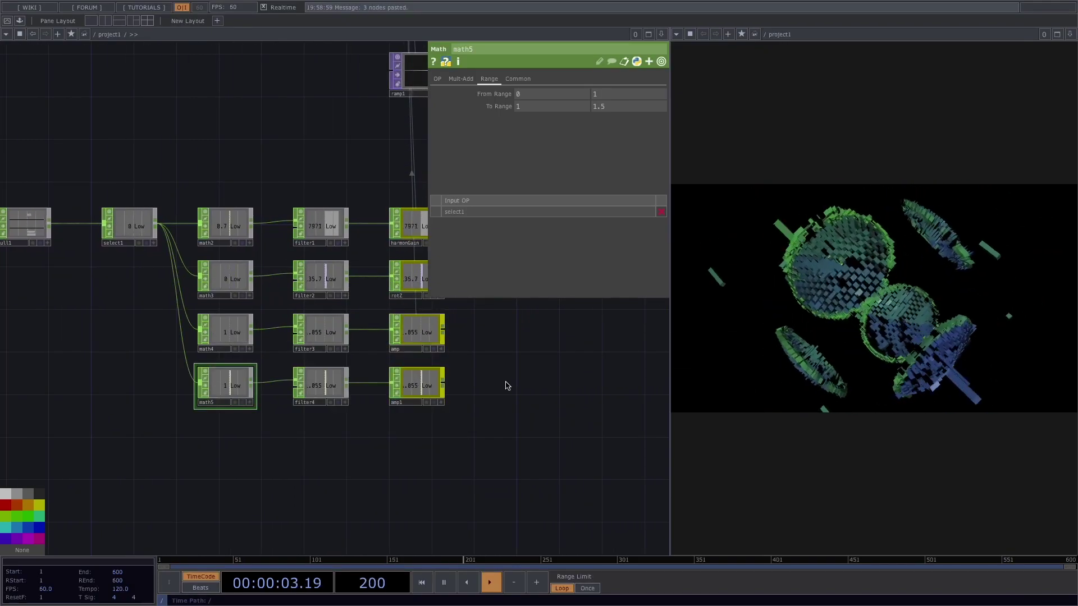
Set math5's To Range to 0.5 and 1.2
{"action": "left_click_drag", "start_coordinate": [506, 382], "coordinate": [501, 386]}
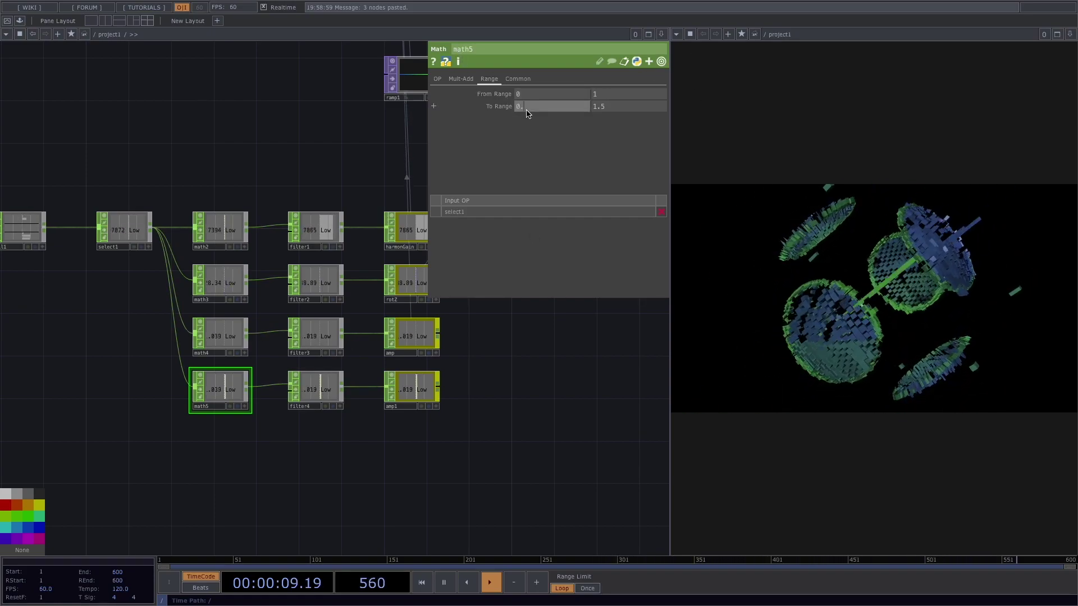
{"action": "type", "text": "5"}
{"action": "key", "text": "Tab"}
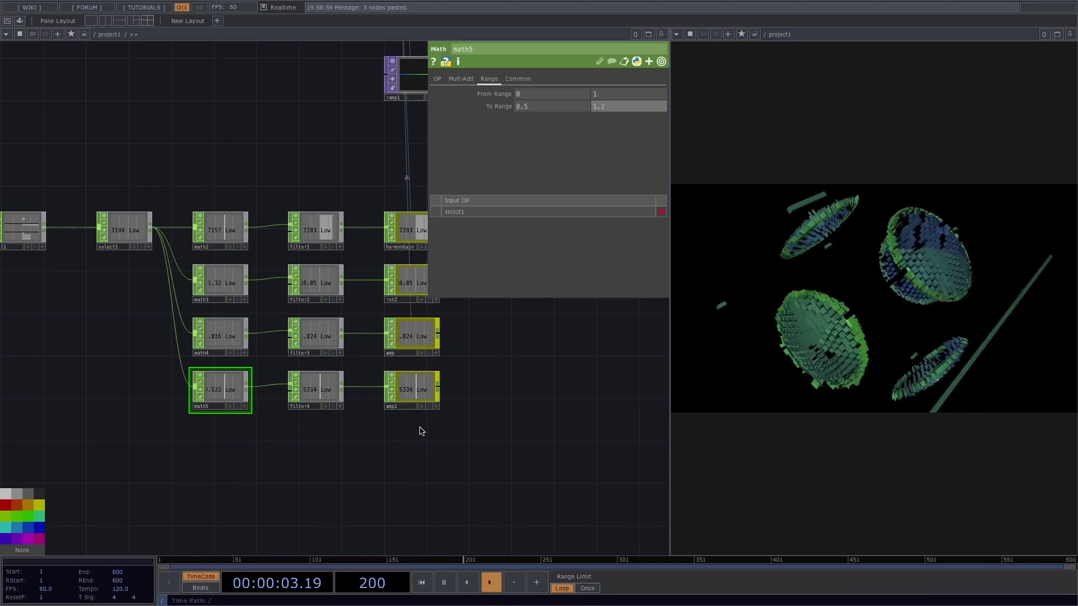
Rename the copied null amp1 to scale1
{"action": "left_click", "coordinate": [399, 411]}
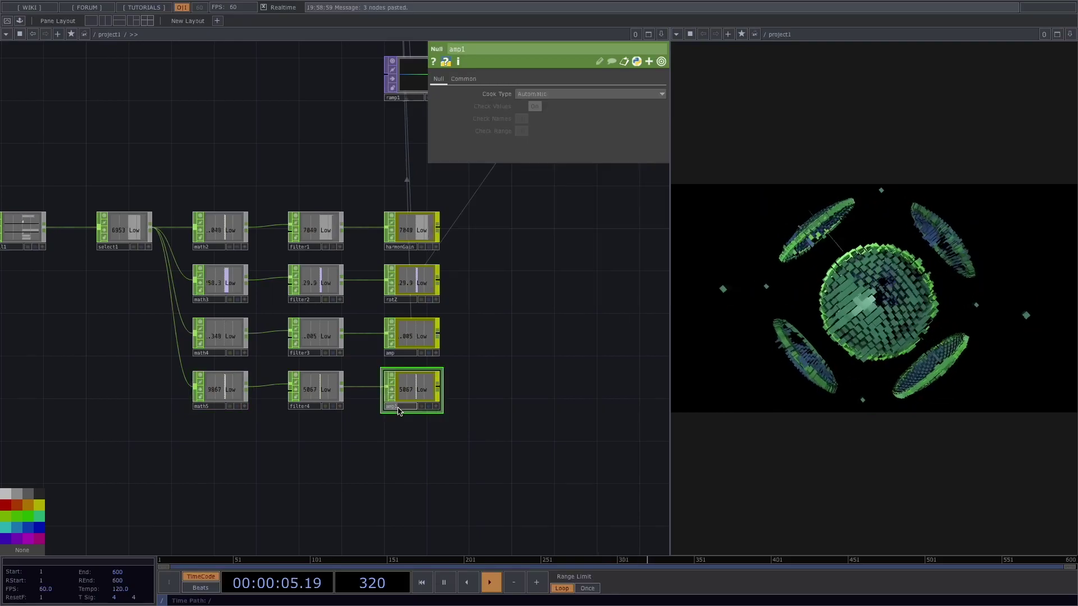
{"action": "type", "text": "scale1"}
{"action": "key", "text": "Return"}
Link geo1's Uniform Scale to scale1's Low channel as a CHOP Reference
{"action": "scroll", "coordinate": [399, 410], "scroll_direction": "down", "scroll_amount": 2}
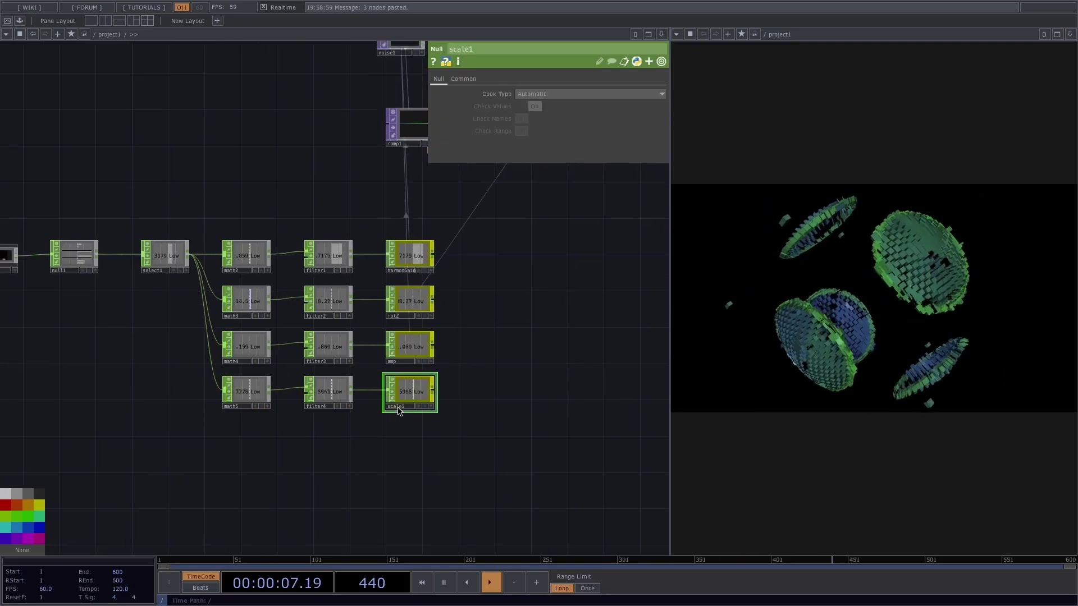
{"action": "scroll", "coordinate": [559, 348], "scroll_direction": "down", "scroll_amount": 1}
{"action": "scroll", "coordinate": [559, 345], "scroll_direction": "down", "scroll_amount": 2}
{"action": "left_click_drag", "start_coordinate": [512, 363], "coordinate": [289, 396]}
{"action": "scroll", "coordinate": [289, 395], "scroll_direction": "down", "scroll_amount": 2}
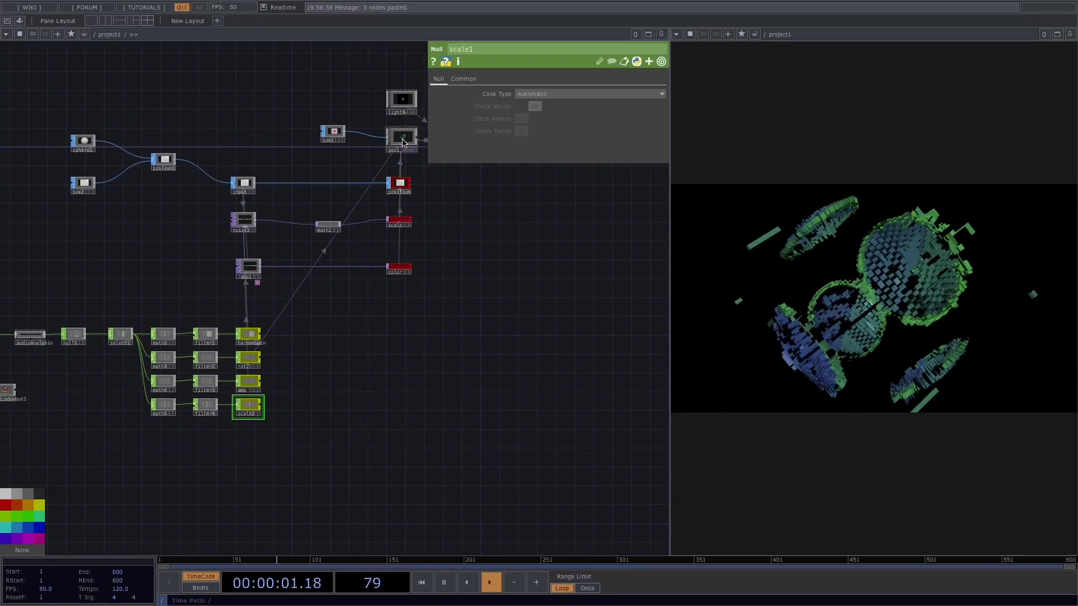
{"action": "left_click", "coordinate": [403, 142]}
{"action": "scroll", "coordinate": [349, 425], "scroll_direction": "up", "scroll_amount": 4}
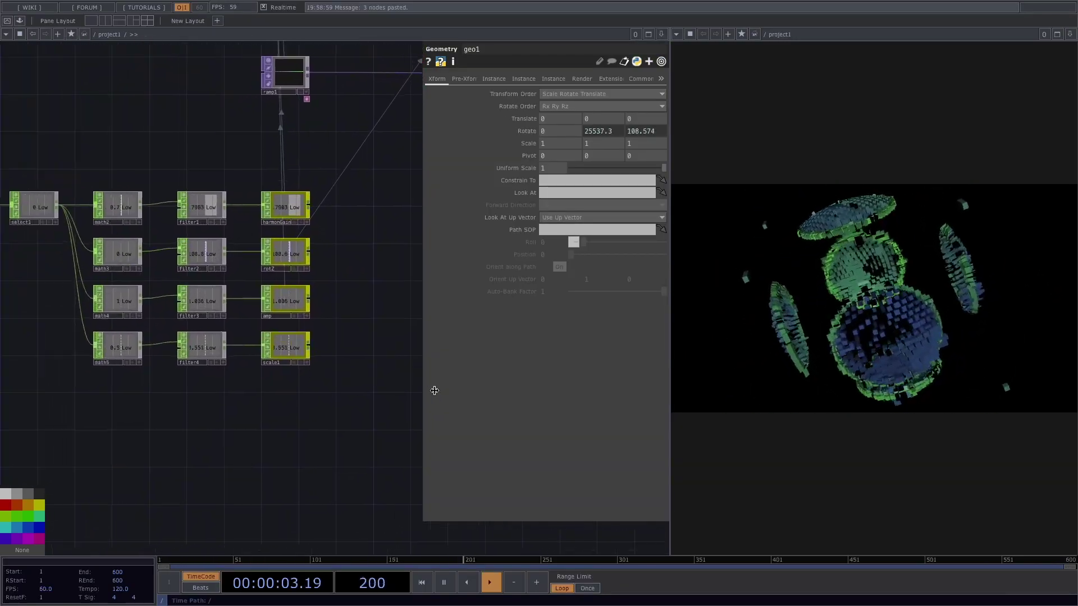
{"action": "left_click_drag", "start_coordinate": [434, 390], "coordinate": [493, 375]}
{"action": "left_click", "coordinate": [358, 349]}
{"action": "left_click_drag", "start_coordinate": [338, 335], "coordinate": [560, 167]}
{"action": "left_click", "coordinate": [559, 163]}
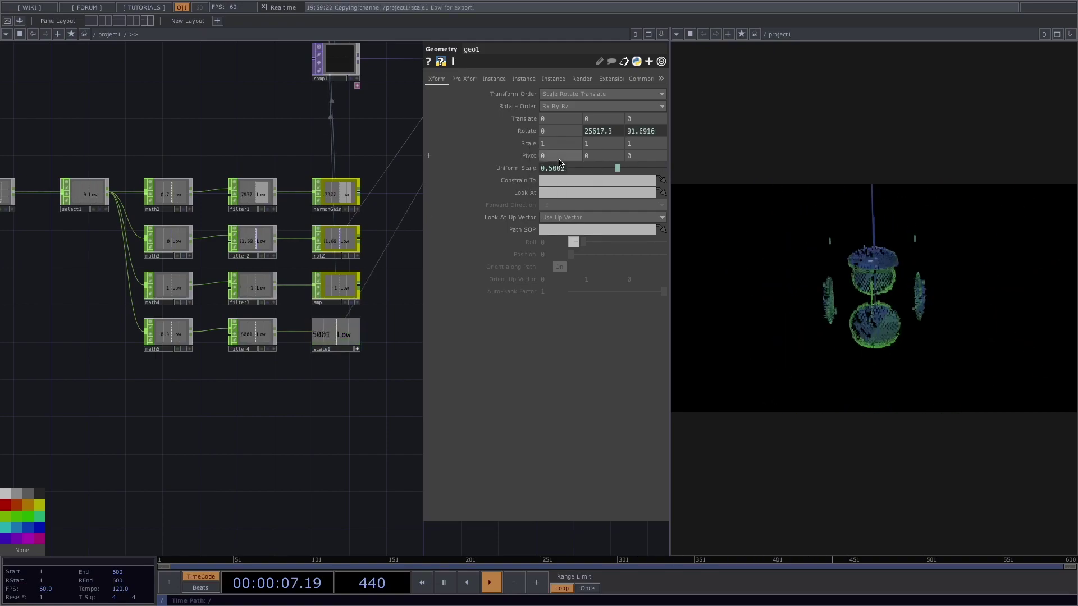
{"action": "left_click", "coordinate": [358, 349]}
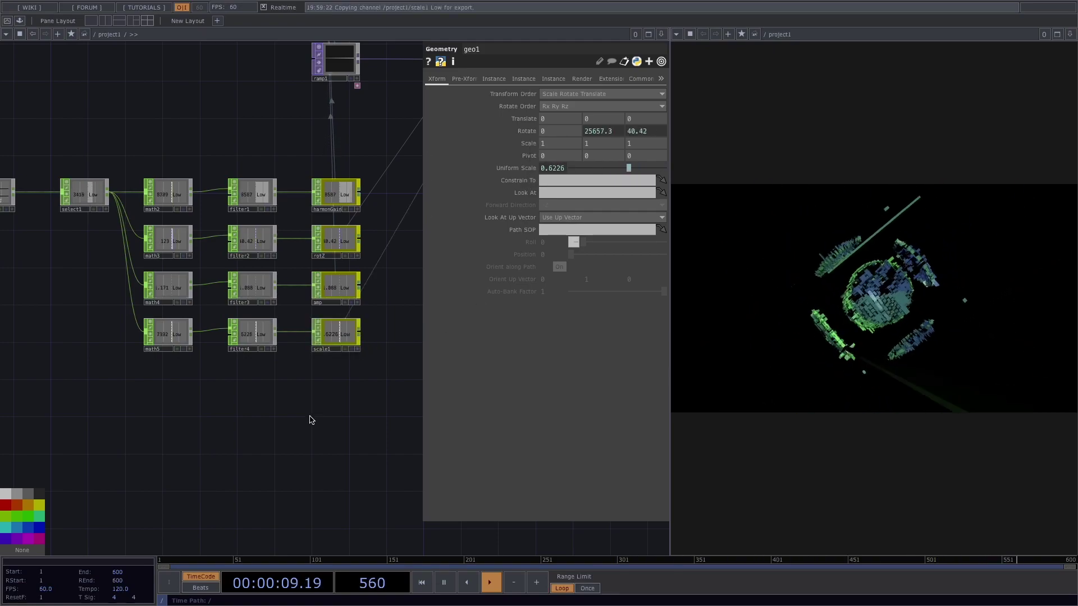
Set filter4's filter width to 0.3
{"action": "scroll", "coordinate": [272, 440], "scroll_direction": "down", "scroll_amount": 2}
{"action": "left_click_drag", "start_coordinate": [272, 440], "coordinate": [503, 323]}
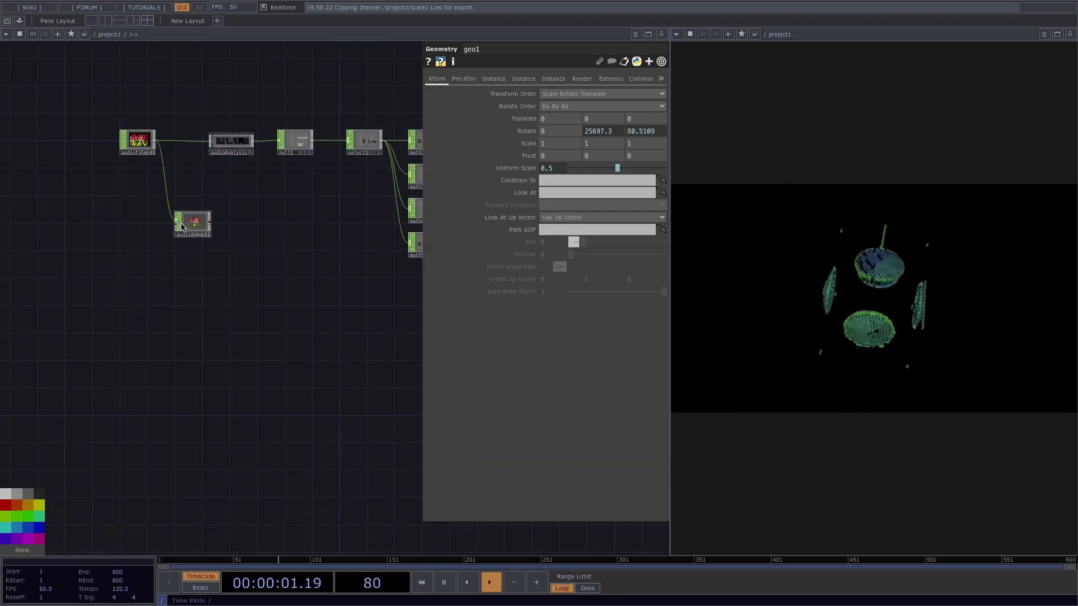
{"action": "left_click_drag", "start_coordinate": [300, 349], "coordinate": [121, 401]}
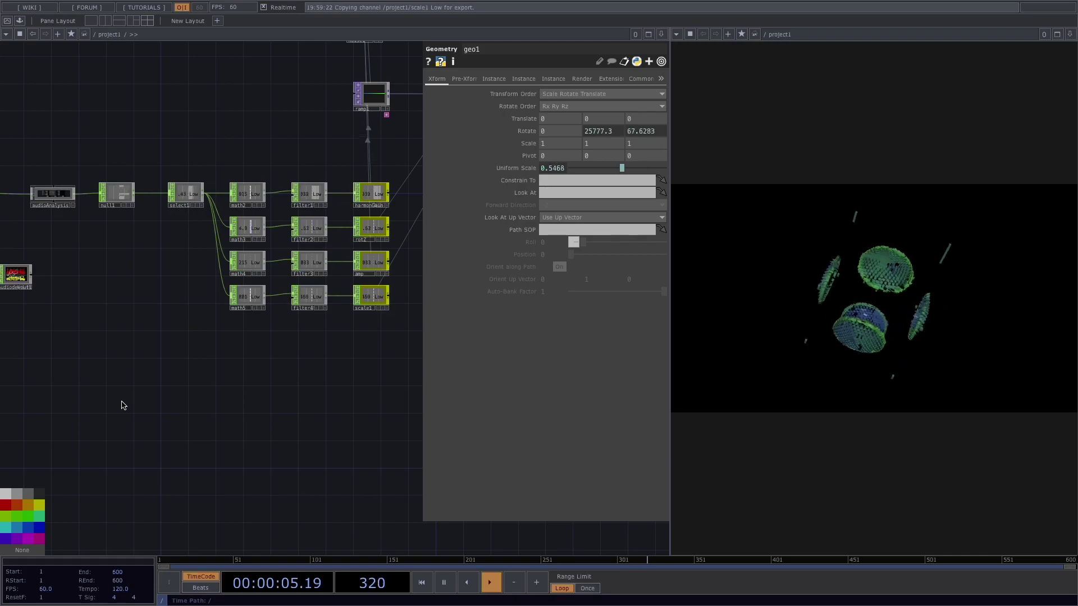
{"action": "left_click", "coordinate": [309, 298]}
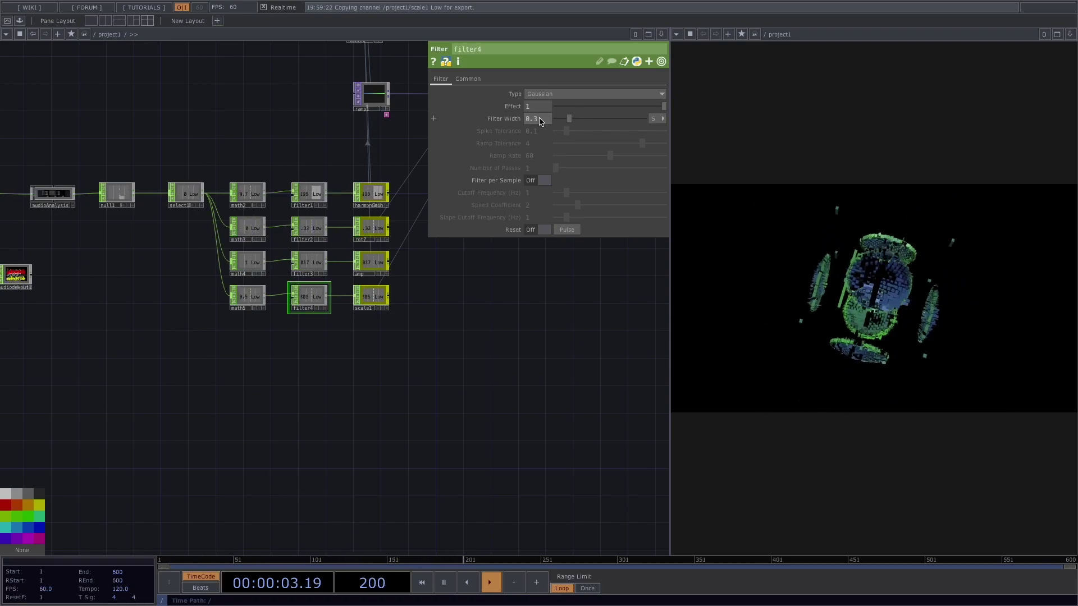
{"action": "left_click_drag", "start_coordinate": [312, 361], "coordinate": [387, 352]}
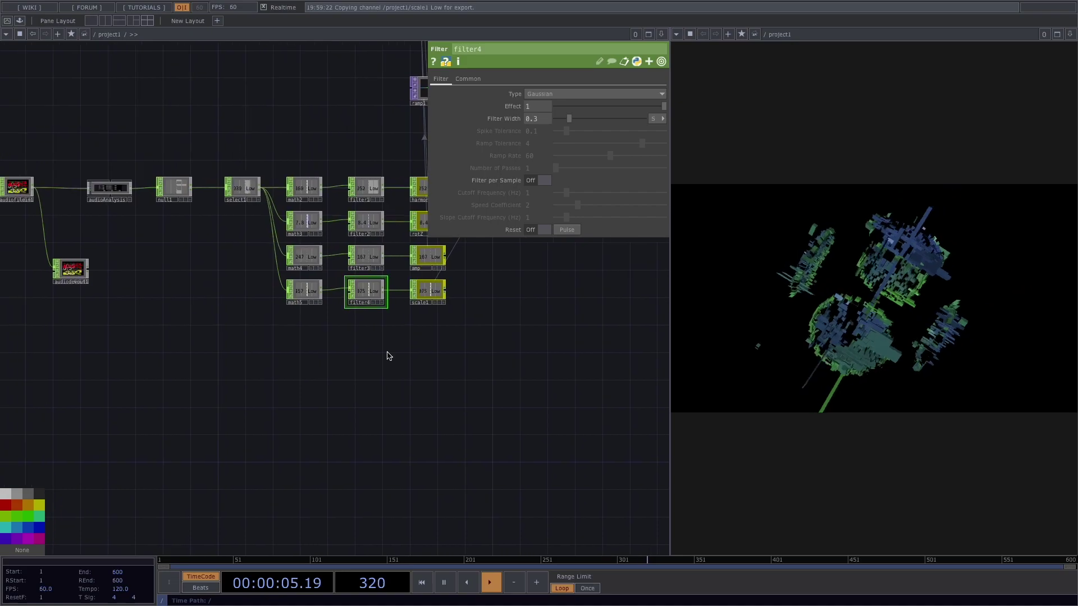
Review the network, covering the audio chain, sphere1's parameters and the noise and ramp branches feeding the instances
{"action": "left_click", "coordinate": [75, 272]}
{"action": "left_click", "coordinate": [92, 298]}
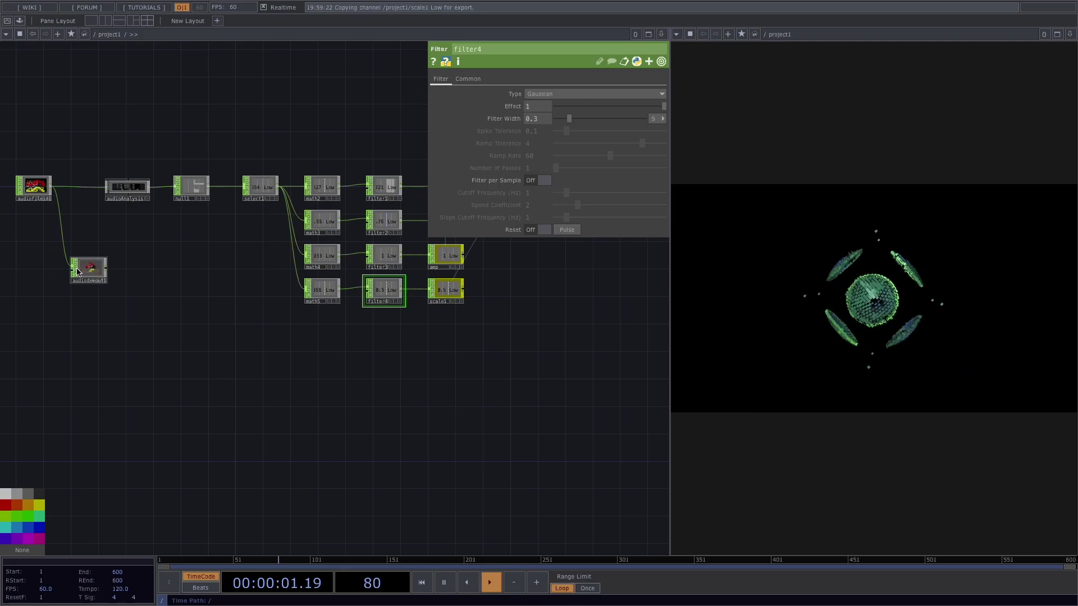
{"action": "scroll", "coordinate": [288, 349], "scroll_direction": "down", "scroll_amount": 5}
{"action": "left_click_drag", "start_coordinate": [432, 374], "coordinate": [273, 461]}
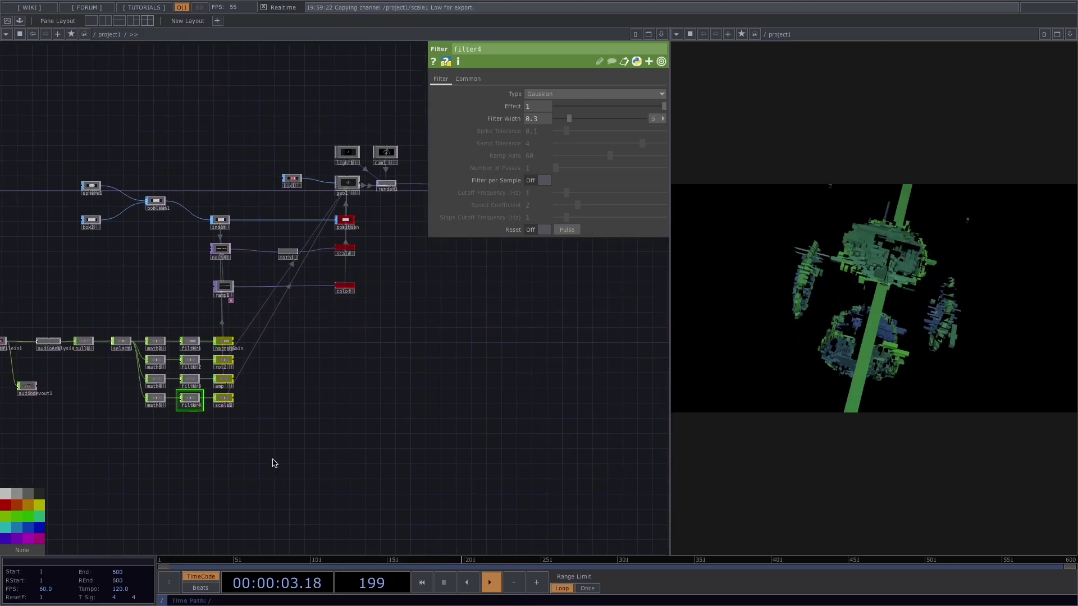
{"action": "left_click_drag", "start_coordinate": [366, 431], "coordinate": [531, 445]}
{"action": "scroll", "coordinate": [309, 220], "scroll_direction": "up", "scroll_amount": 4}
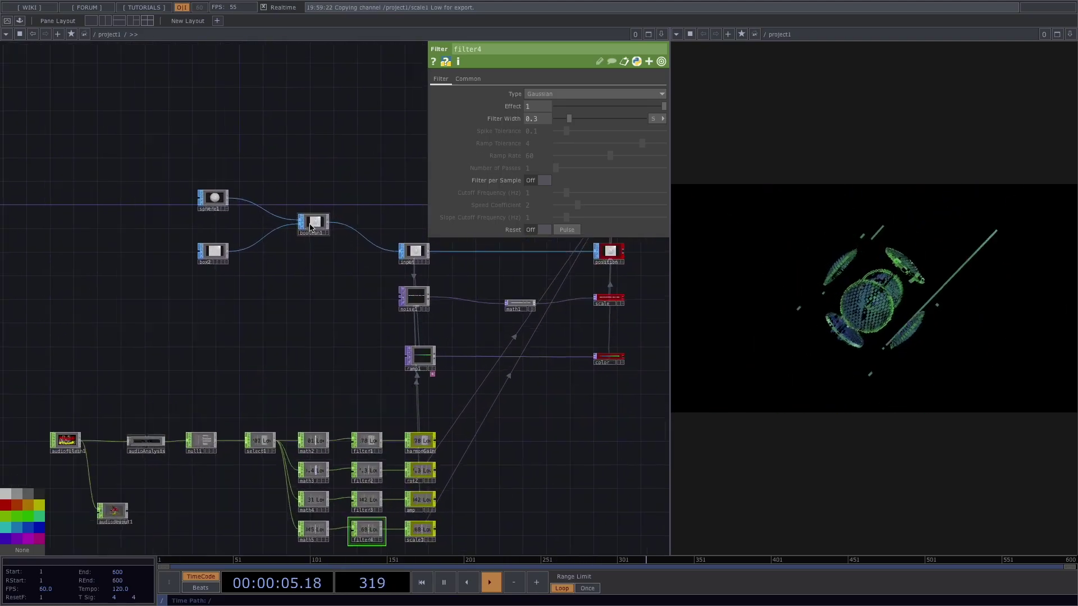
{"action": "scroll", "coordinate": [308, 226], "scroll_direction": "up", "scroll_amount": 3}
{"action": "left_click", "coordinate": [157, 187]}
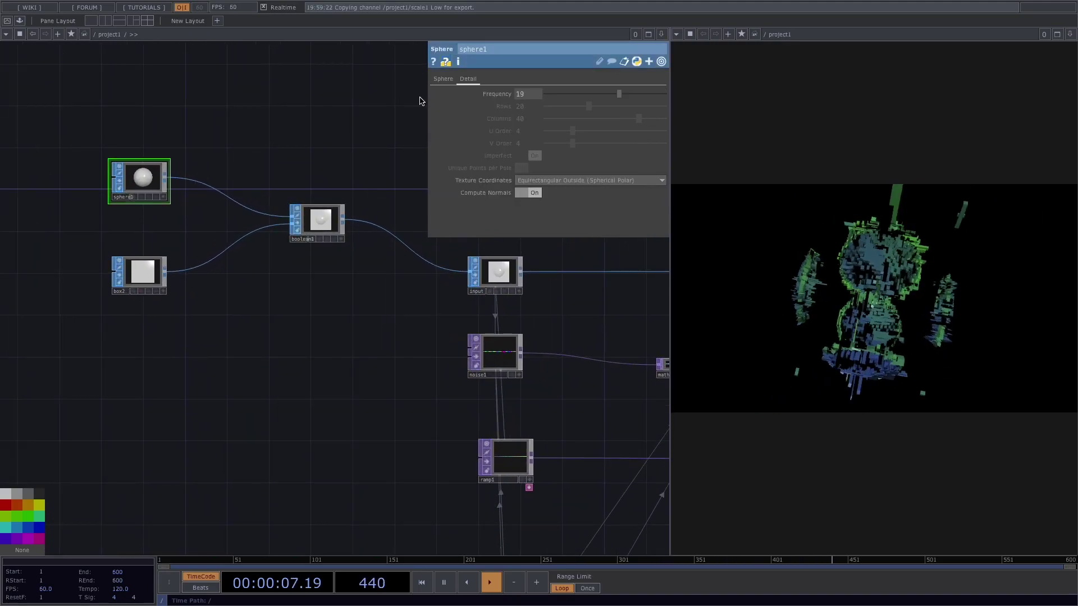
{"action": "left_click", "coordinate": [444, 79]}
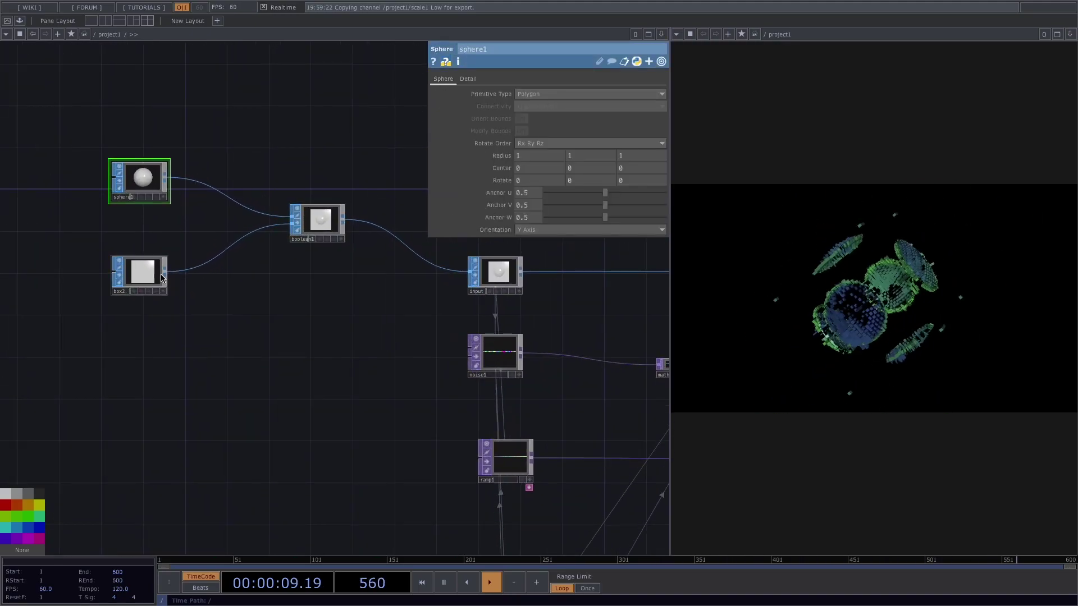
{"action": "scroll", "coordinate": [349, 319], "scroll_direction": "down", "scroll_amount": 3}
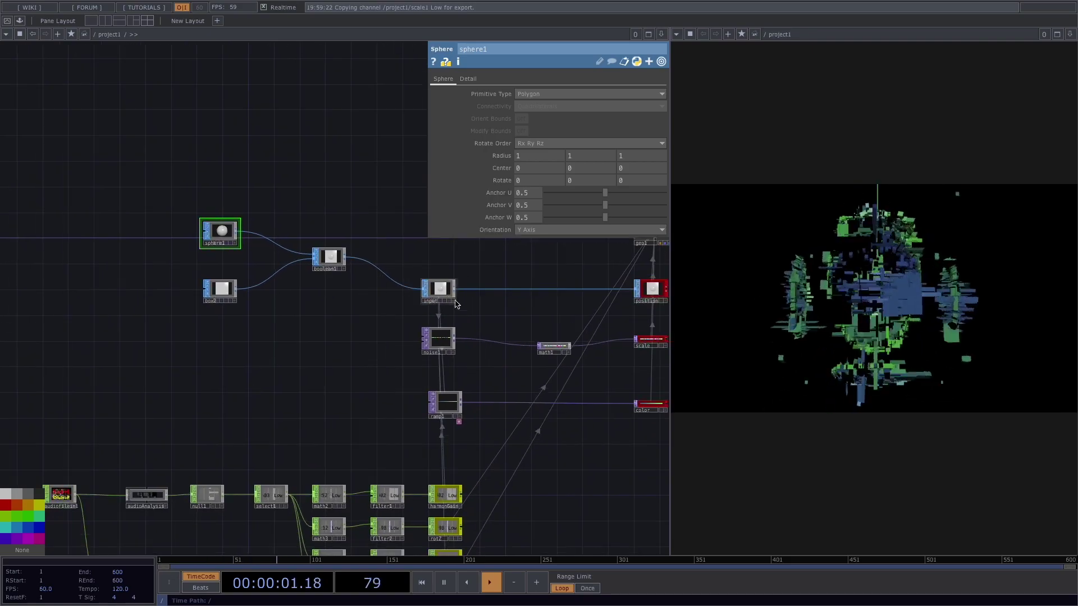
{"action": "left_click_drag", "start_coordinate": [487, 316], "coordinate": [326, 256]}
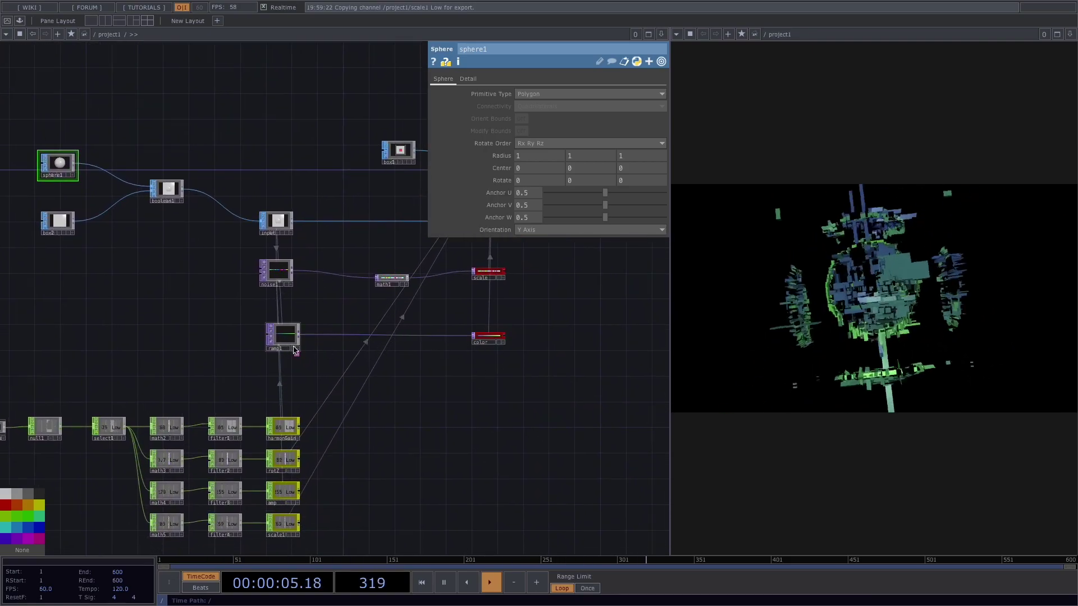
{"action": "left_click_drag", "start_coordinate": [507, 394], "coordinate": [557, 299]}
{"action": "left_click_drag", "start_coordinate": [603, 339], "coordinate": [703, 294]}
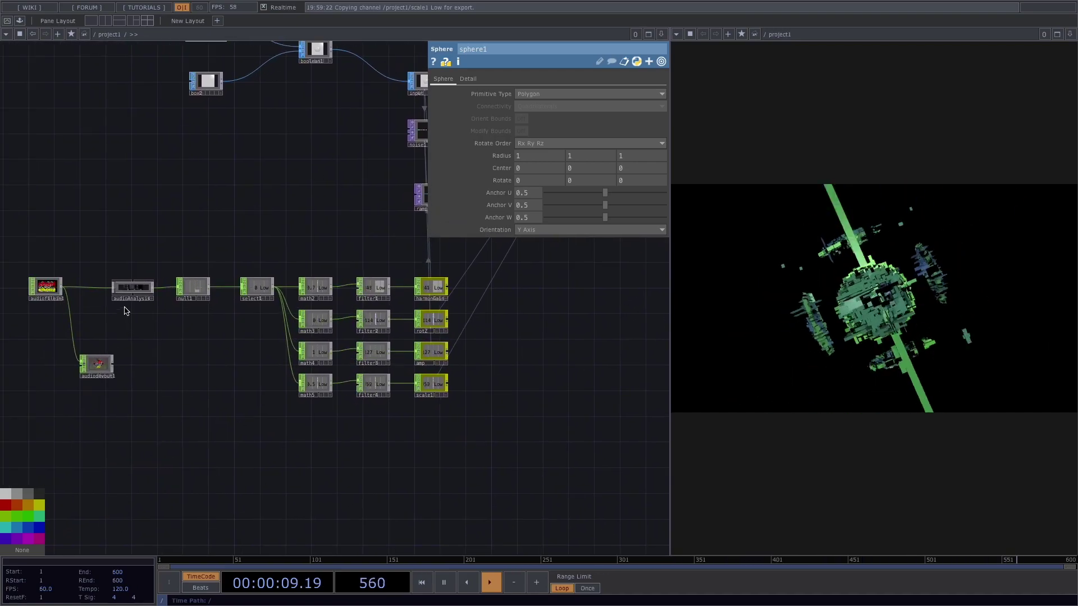
{"action": "scroll", "coordinate": [125, 303], "scroll_direction": "up", "scroll_amount": 5}
{"action": "scroll", "coordinate": [149, 292], "scroll_direction": "down", "scroll_amount": 7}
Add an Edge TOP as a separate branch fed by render1, placed below the render1 to transform1 wire
{"action": "left_click_drag", "start_coordinate": [494, 301], "coordinate": [322, 486]}
{"action": "left_click_drag", "start_coordinate": [437, 412], "coordinate": [275, 493]}
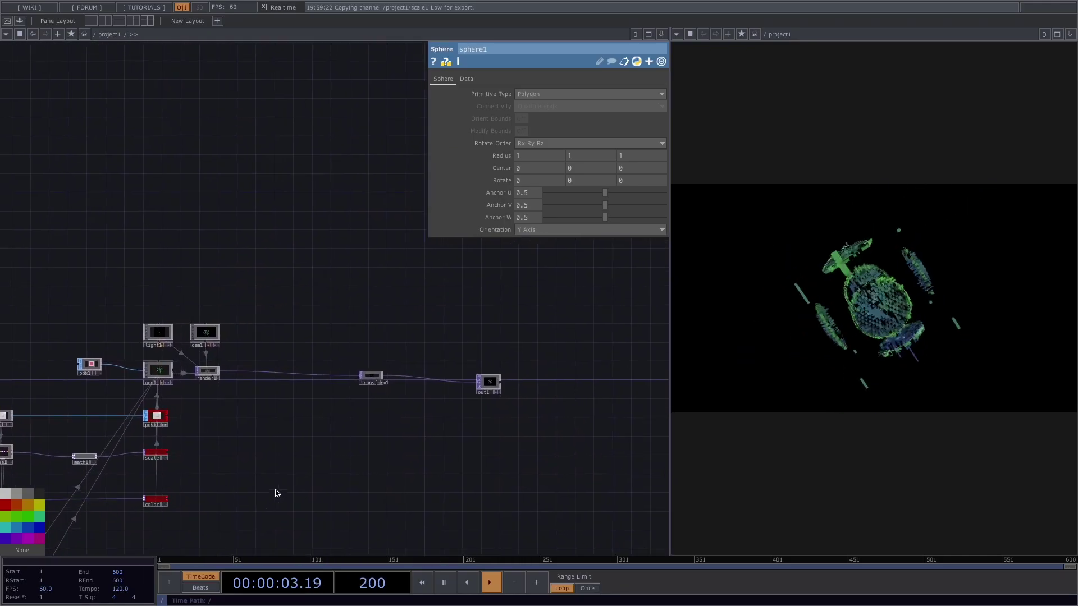
{"action": "scroll", "coordinate": [316, 444], "scroll_direction": "up", "scroll_amount": 2}
{"action": "left_click_drag", "start_coordinate": [318, 450], "coordinate": [461, 372]}
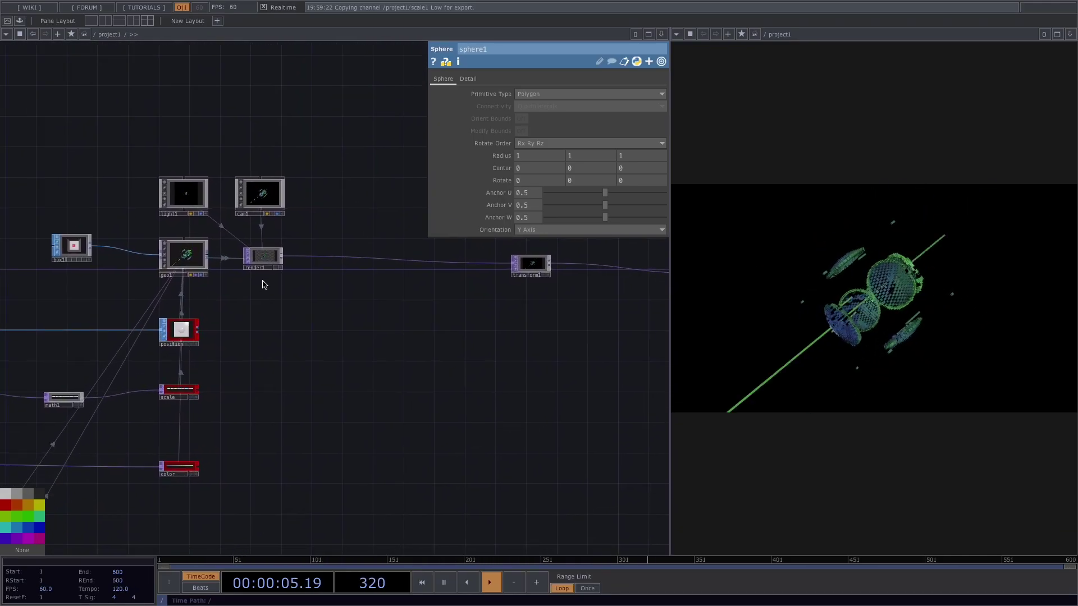
{"action": "left_click_drag", "start_coordinate": [267, 256], "coordinate": [274, 257]}
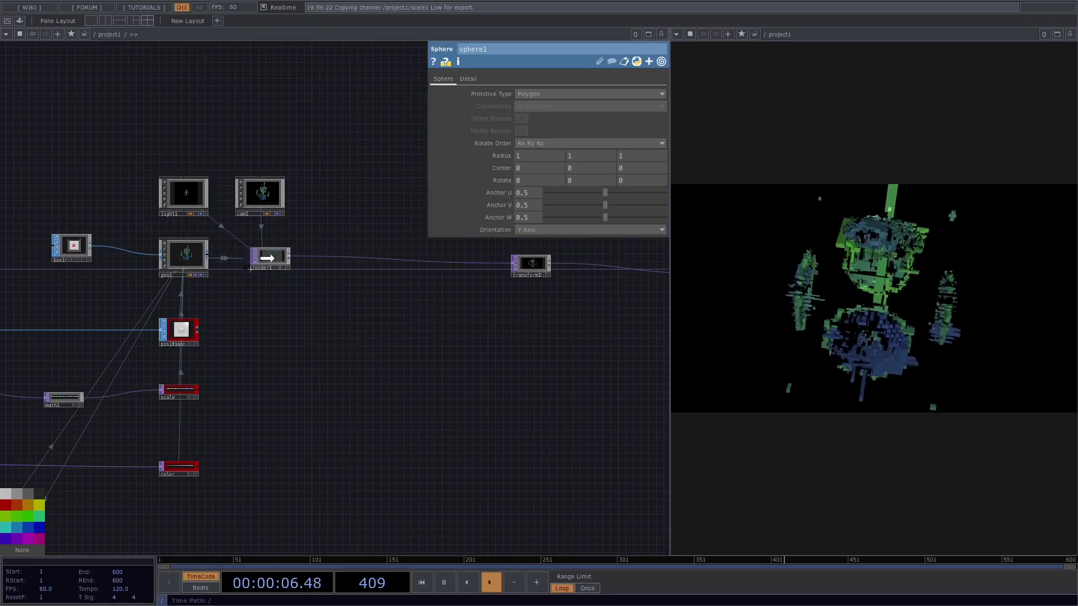
{"action": "right_click", "coordinate": [329, 259]}
{"action": "left_click", "coordinate": [348, 251]}
{"action": "type", "text": "ed"}
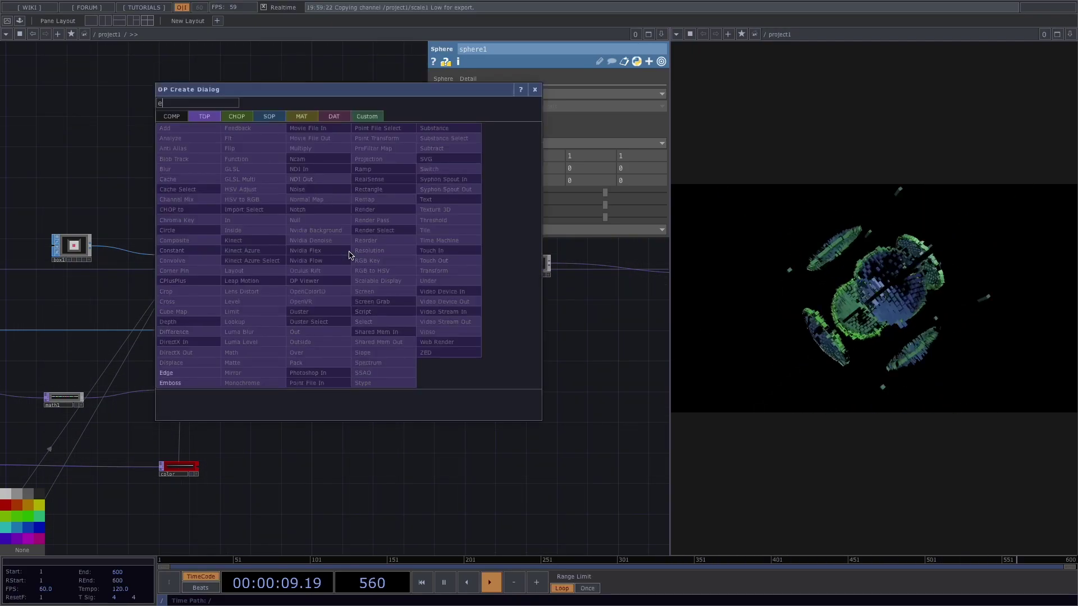
{"action": "left_click", "coordinate": [216, 374]}
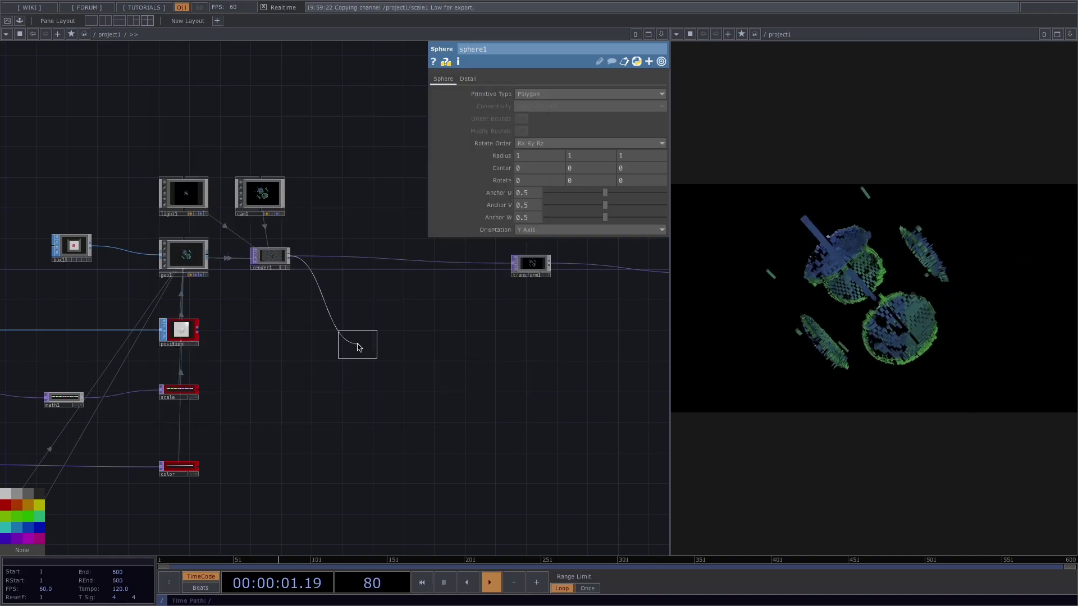
{"action": "left_click", "coordinate": [351, 340]}
Insert a Composite TOP between render1 and transform1
{"action": "right_click", "coordinate": [444, 261]}
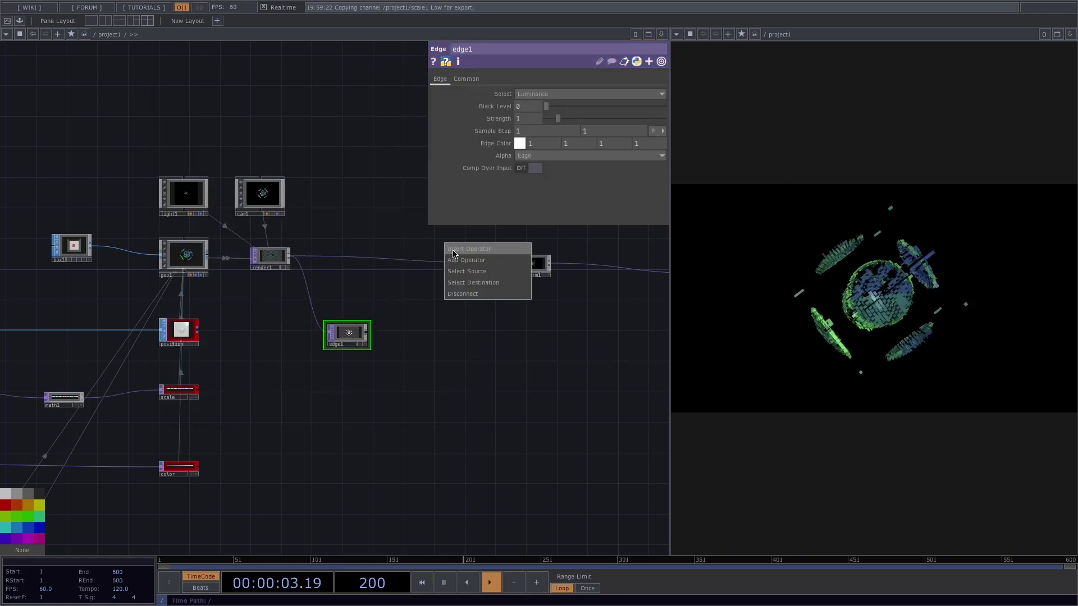
{"action": "left_click", "coordinate": [463, 250]}
{"action": "type", "text": "comp"}
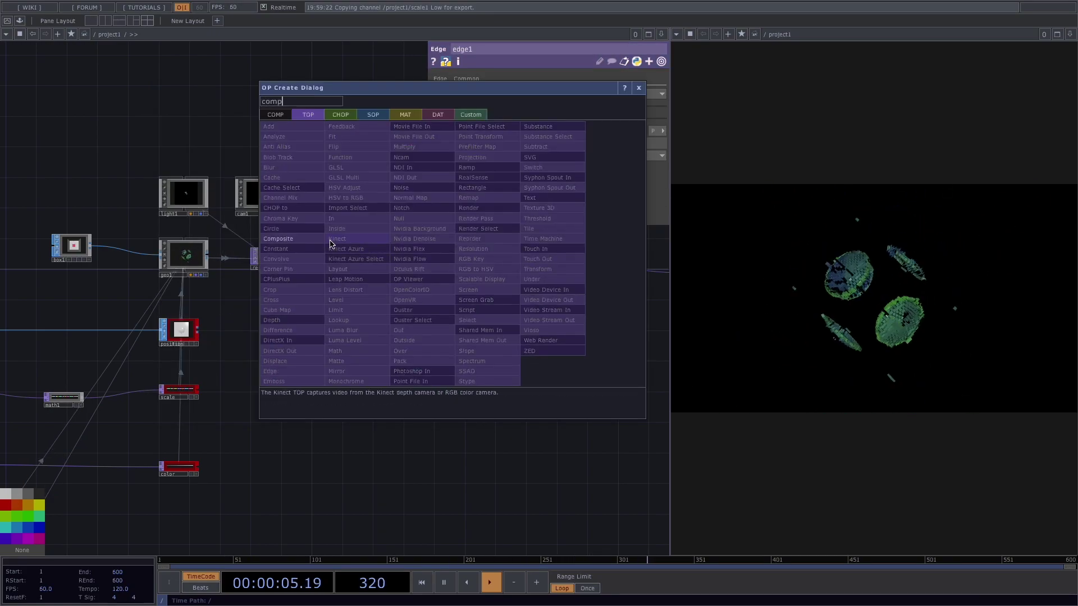
{"action": "left_click", "coordinate": [278, 238]}
{"action": "left_click", "coordinate": [455, 264]}
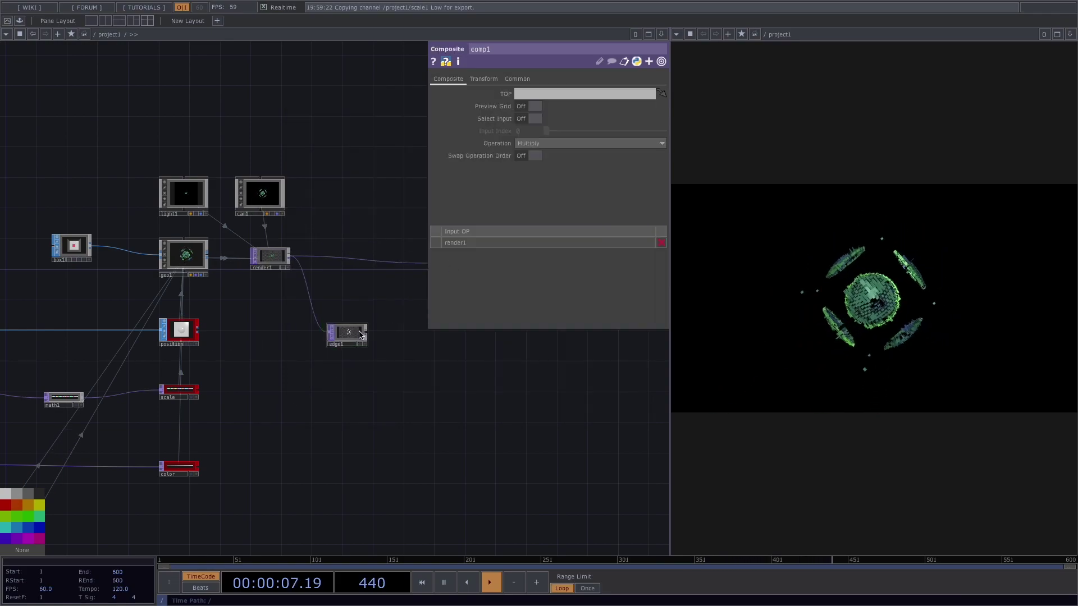
Connect edge1 to comp1 as its second input and set the composite operation to Screen
{"action": "left_click_drag", "start_coordinate": [353, 401], "coordinate": [241, 434]}
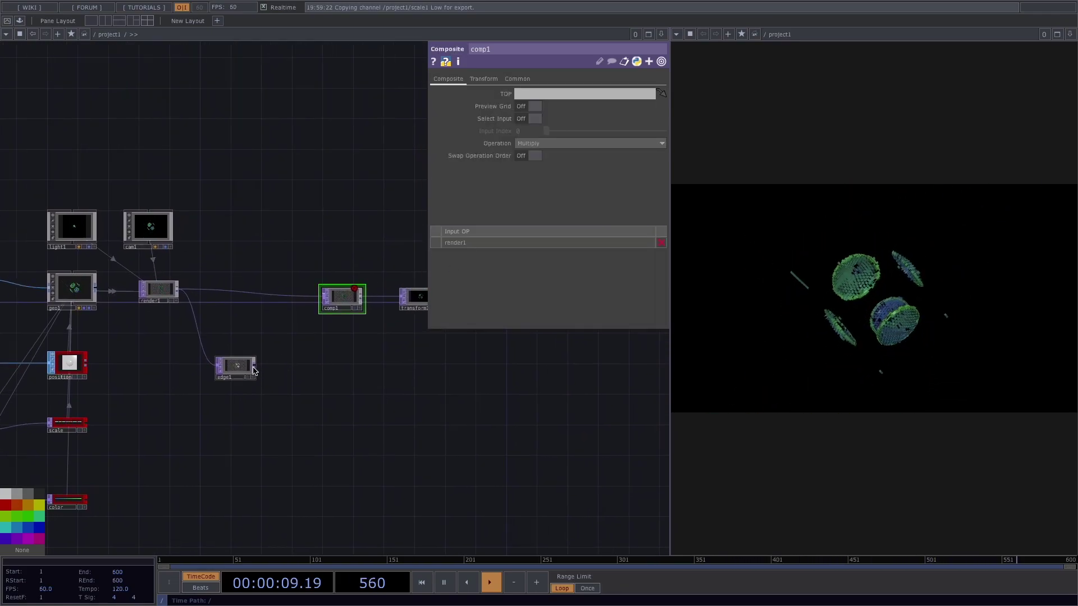
{"action": "left_click_drag", "start_coordinate": [327, 318], "coordinate": [337, 300]}
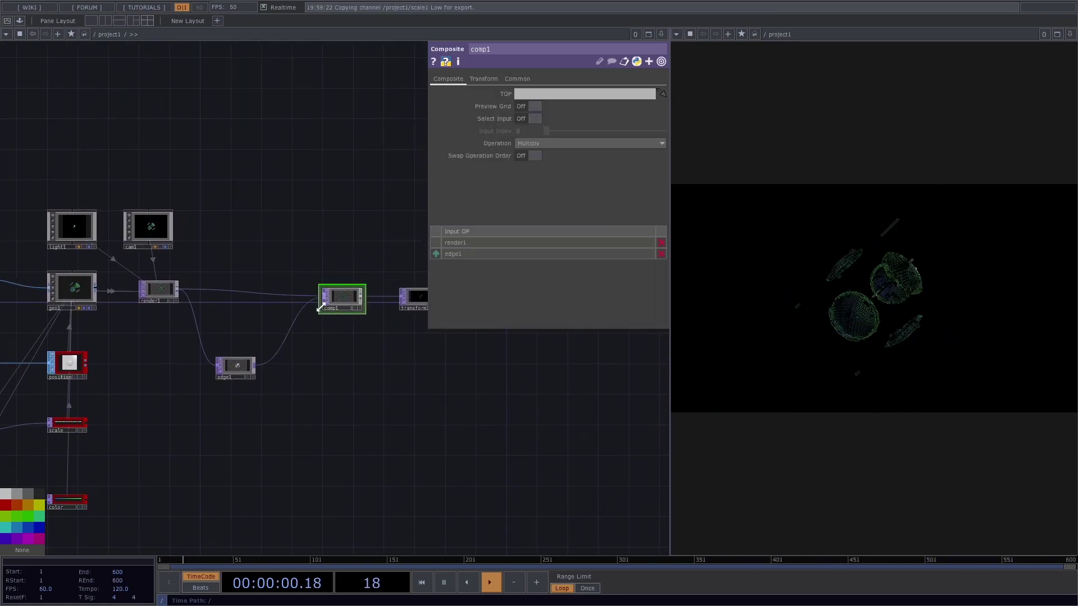
{"action": "left_click", "coordinate": [547, 144]}
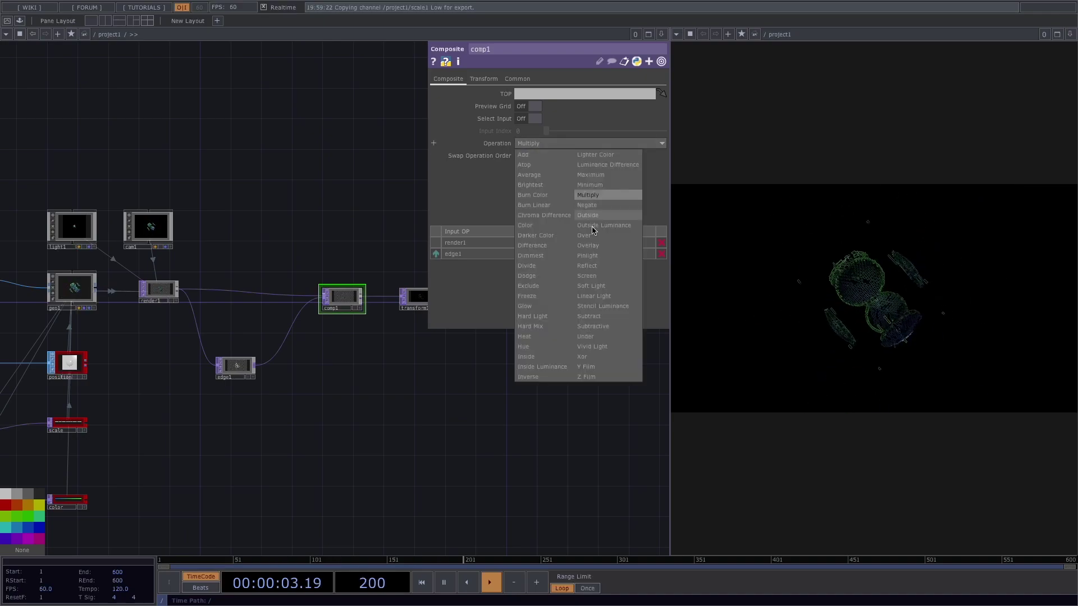
{"action": "left_click", "coordinate": [603, 276]}
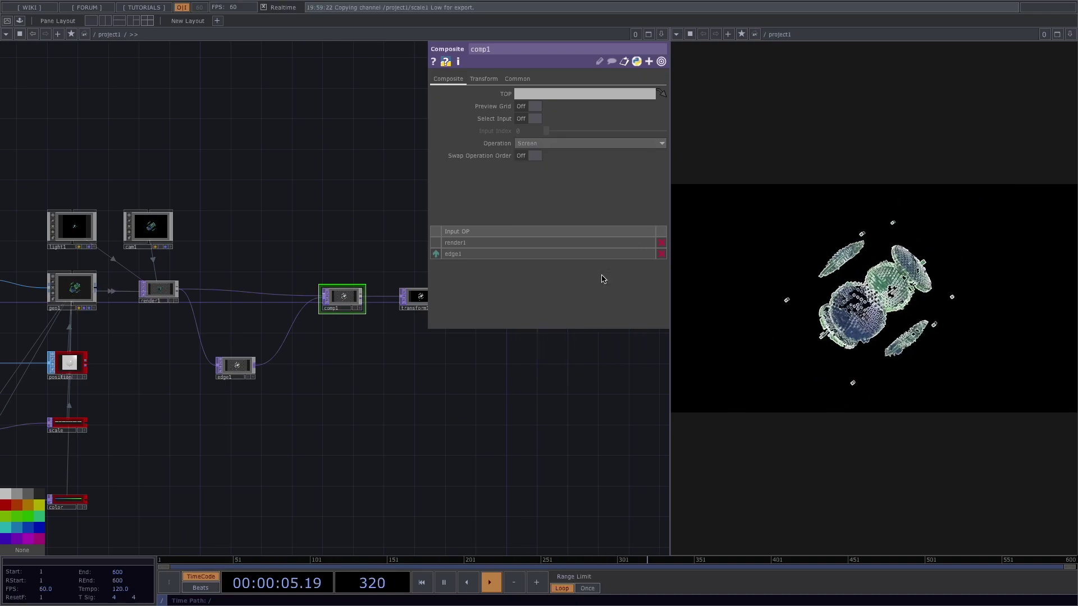
Set edge1's strength to 0.29 and hide the parameter window to show the whole network
{"action": "left_click", "coordinate": [234, 365]}
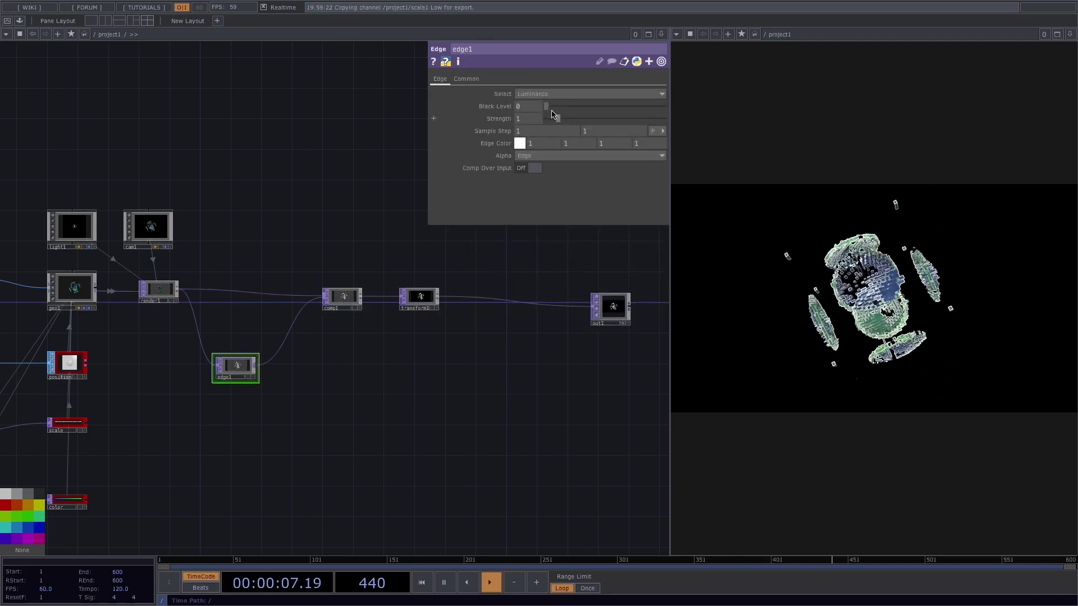
{"action": "left_click_drag", "start_coordinate": [559, 120], "coordinate": [555, 120]}
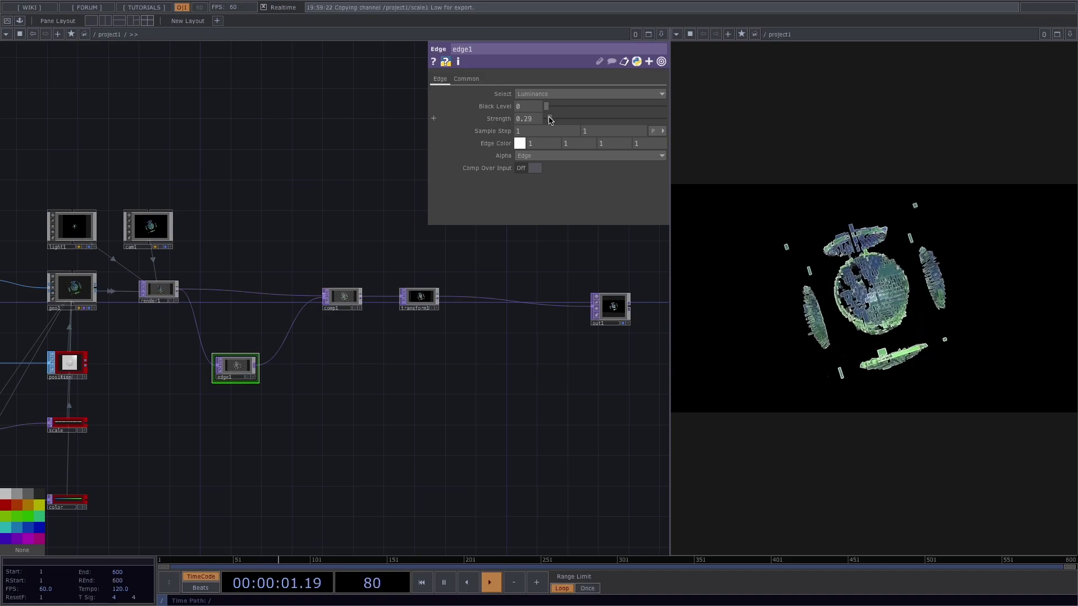
{"action": "left_click_drag", "start_coordinate": [548, 120], "coordinate": [550, 119]}
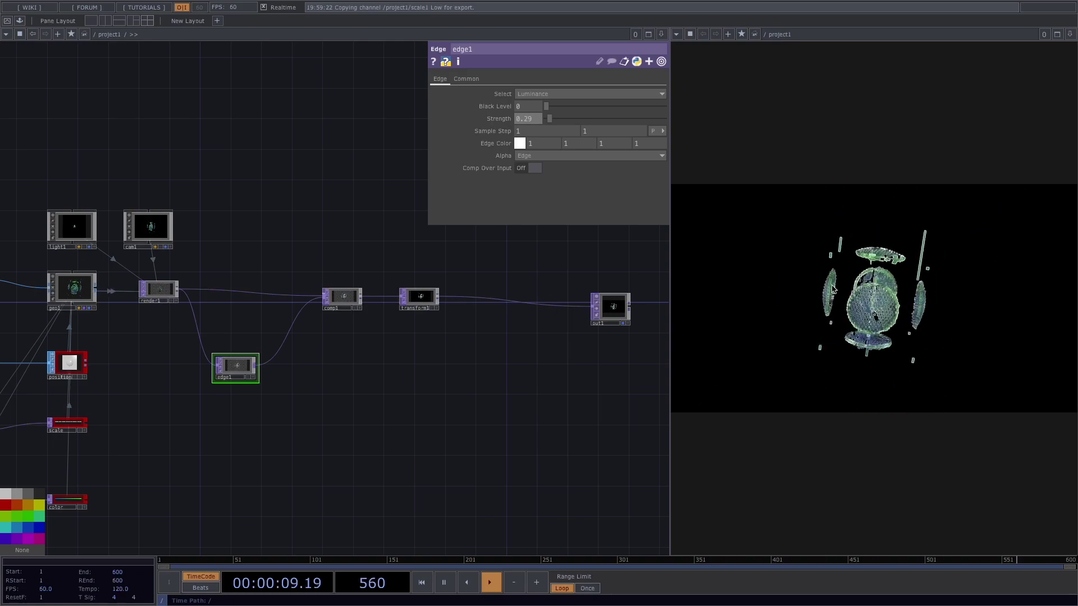
{"action": "scroll", "coordinate": [530, 368], "scroll_direction": "down", "scroll_amount": 4}
{"action": "scroll", "coordinate": [529, 368], "scroll_direction": "down", "scroll_amount": 4}
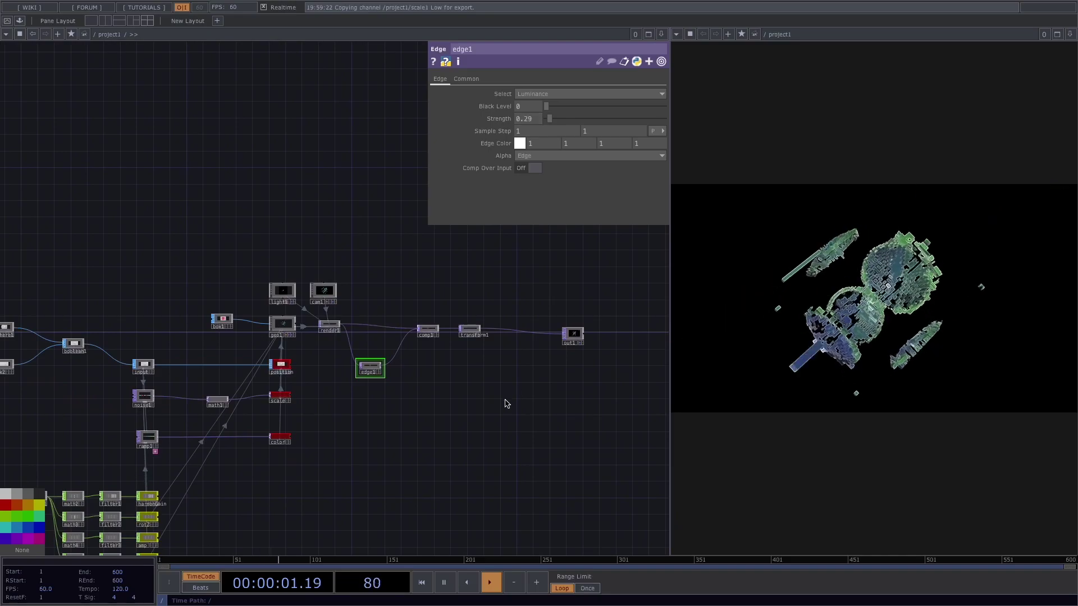
{"action": "left_click_drag", "start_coordinate": [512, 391], "coordinate": [513, 383]}
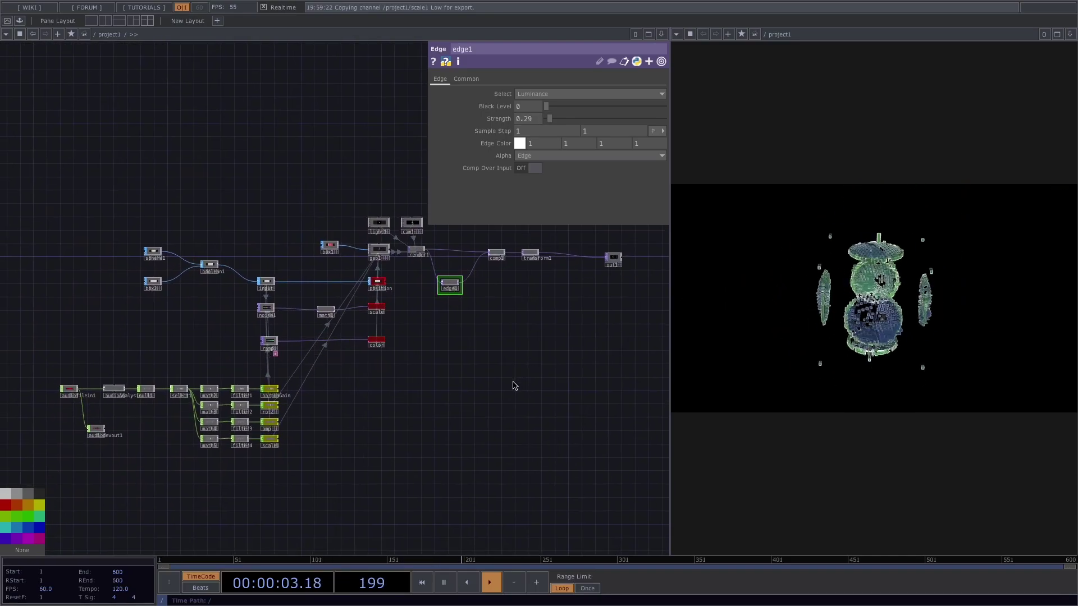
{"action": "key", "text": "p"}
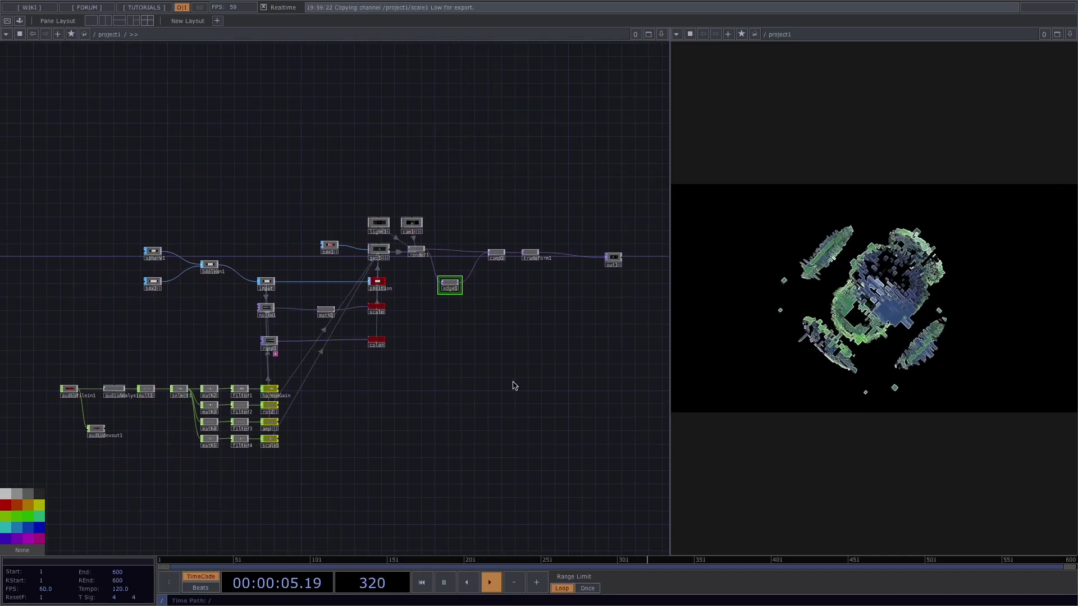